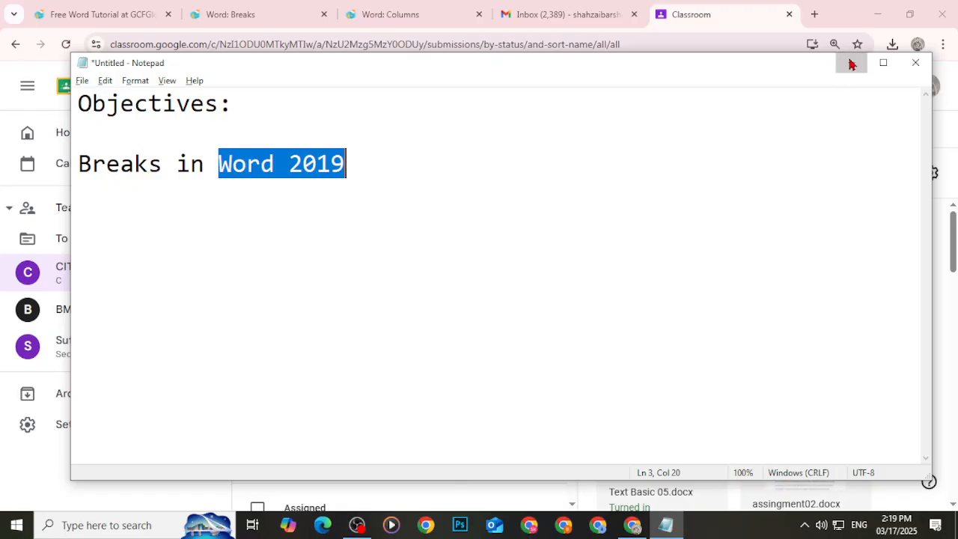
Close the Word: Columns browser tab and return to the introduction of the Word: Breaks lesson.
{"action": "left_click", "coordinate": [304, 22]}
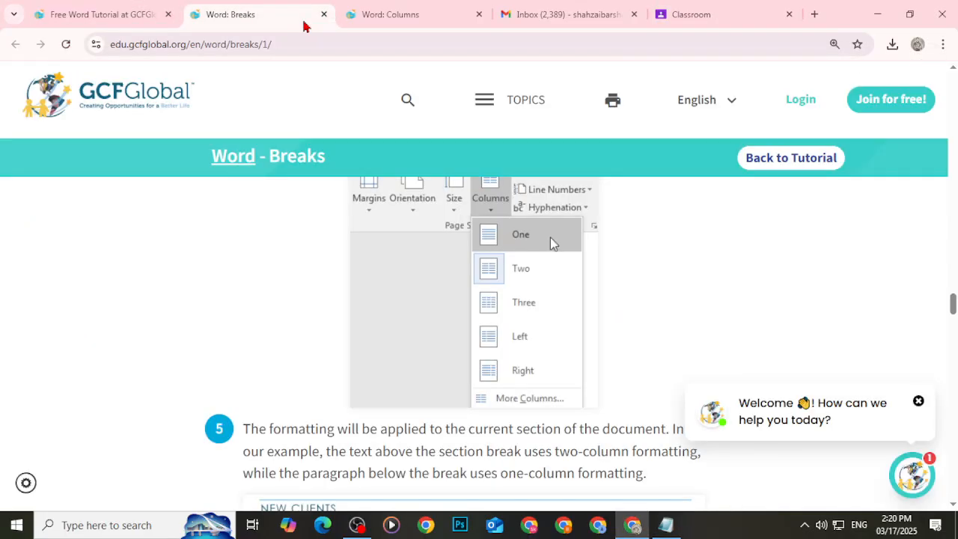
{"action": "left_click", "coordinate": [474, 18]}
{"action": "left_click", "coordinate": [478, 14]}
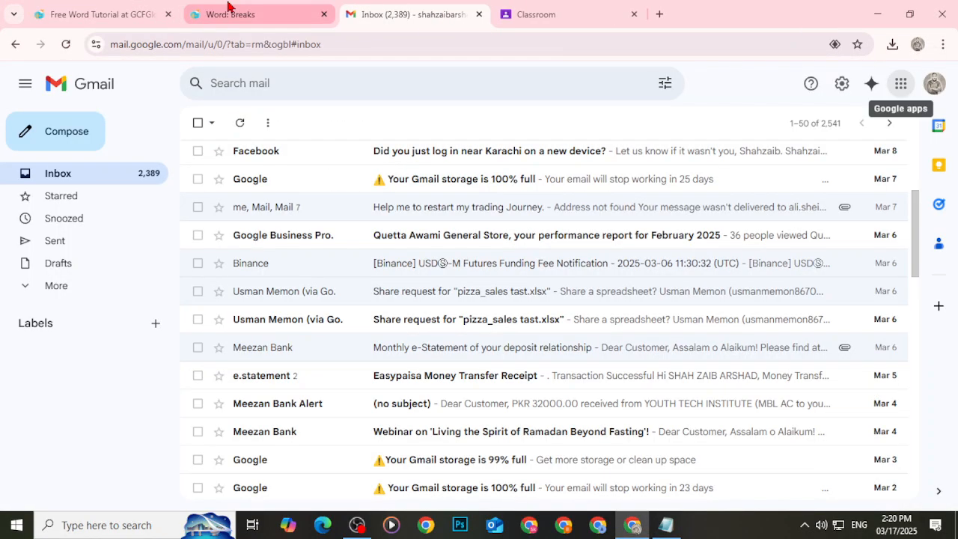
{"action": "left_click", "coordinate": [237, 15]}
{"action": "scroll", "coordinate": [398, 369], "scroll_direction": "up", "scroll_amount": 20}
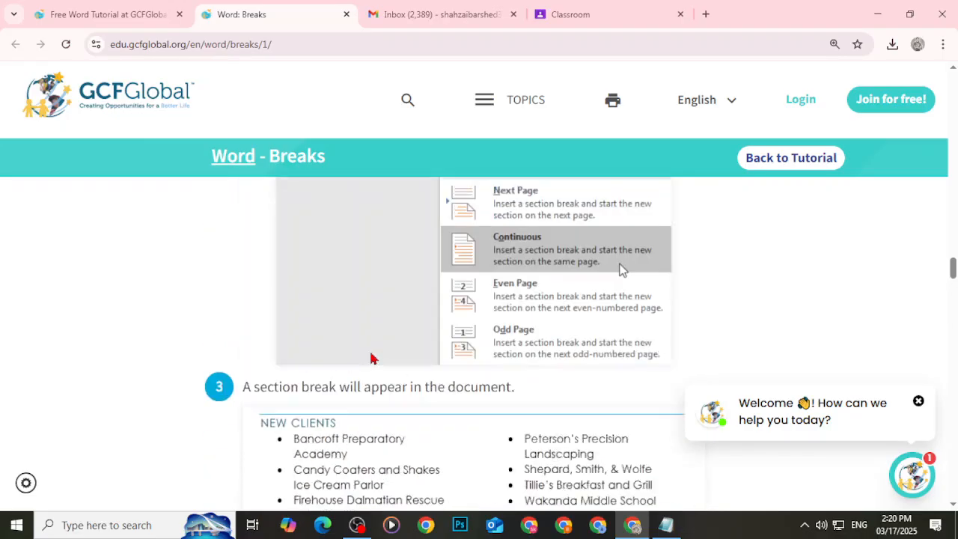
{"action": "scroll", "coordinate": [387, 363], "scroll_direction": "up", "scroll_amount": 10}
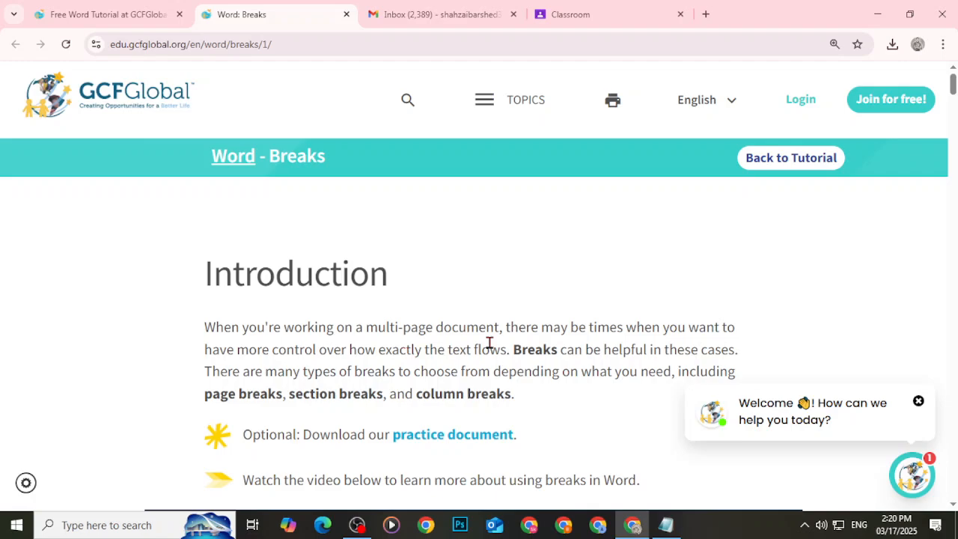
Read the lesson's introduction on controlling text flow with breaks, highlighting the page, section and column break types.
{"action": "left_click_drag", "start_coordinate": [515, 327], "coordinate": [646, 327]}
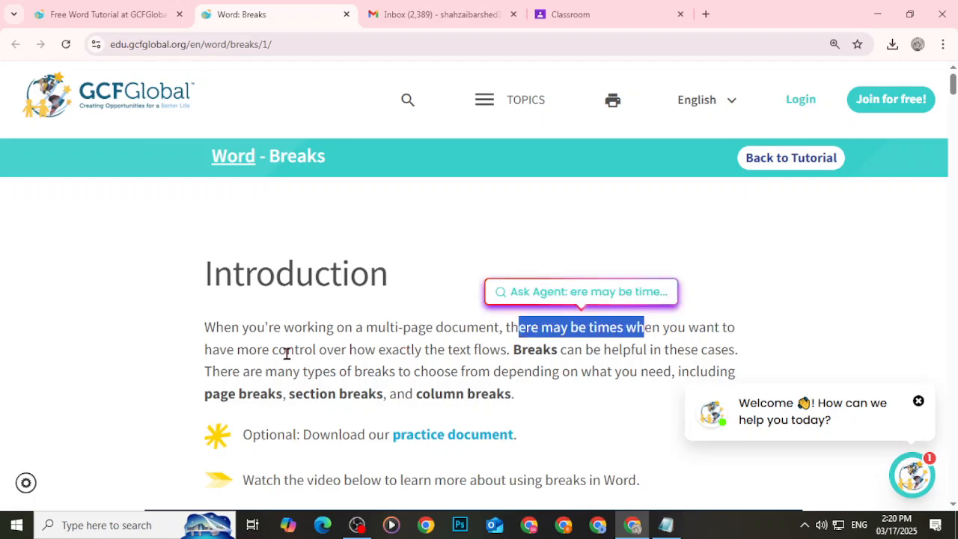
{"action": "left_click", "coordinate": [241, 355]}
{"action": "left_click_drag", "start_coordinate": [241, 355], "coordinate": [490, 355]}
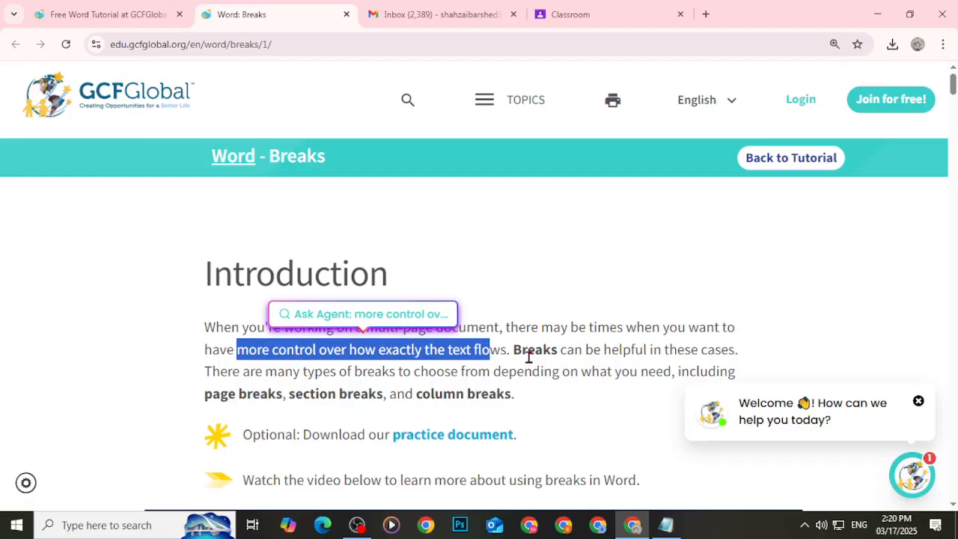
{"action": "left_click_drag", "start_coordinate": [512, 349], "coordinate": [635, 350]}
{"action": "left_click_drag", "start_coordinate": [231, 371], "coordinate": [278, 372]}
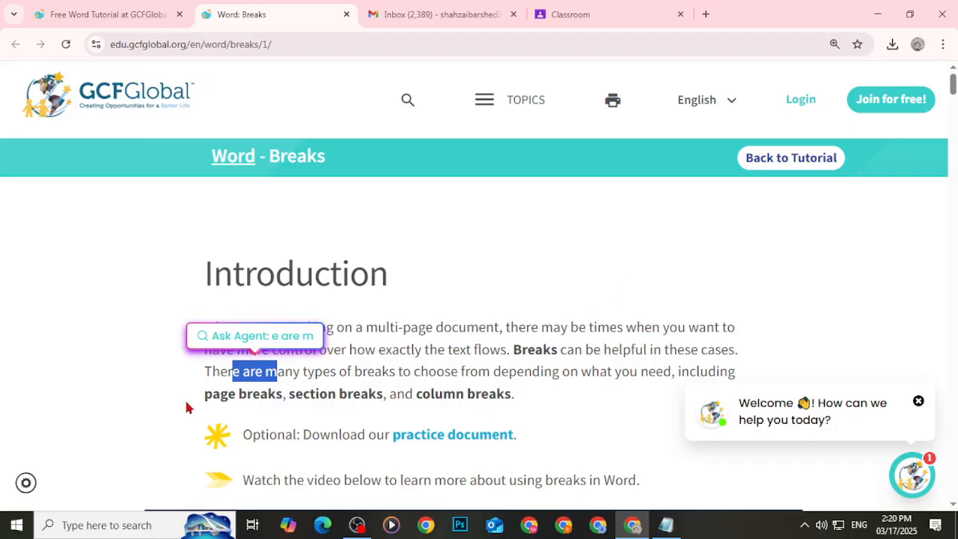
{"action": "left_click", "coordinate": [209, 402]}
{"action": "left_click_drag", "start_coordinate": [209, 402], "coordinate": [253, 408]}
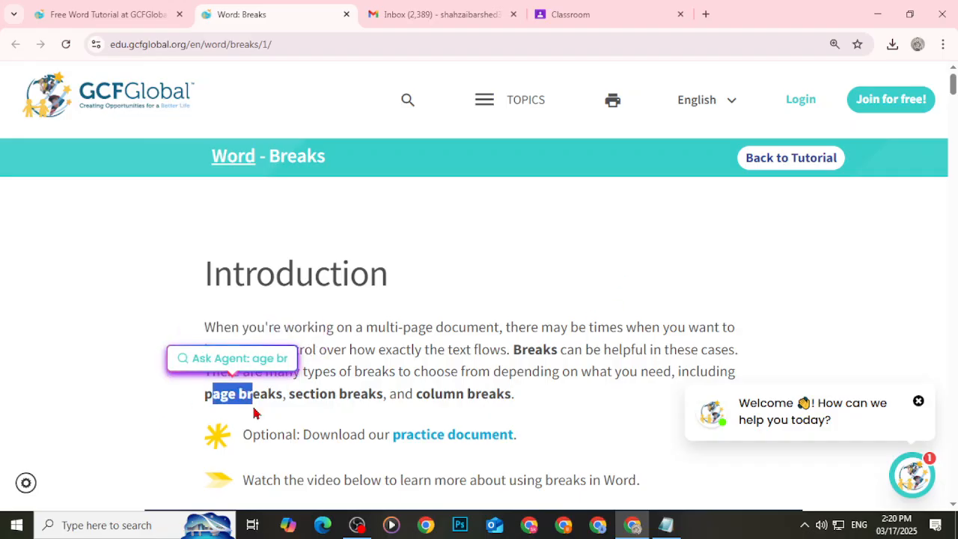
{"action": "left_click", "coordinate": [291, 399]}
{"action": "left_click_drag", "start_coordinate": [291, 399], "coordinate": [366, 399]}
{"action": "left_click_drag", "start_coordinate": [435, 397], "coordinate": [490, 397]}
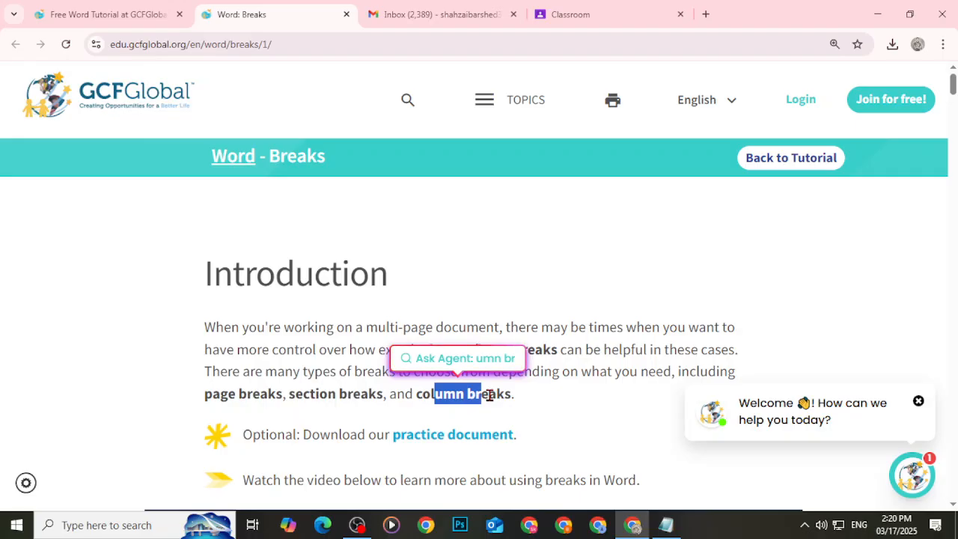
Download the lesson's practice document, open word_breaks_practice.docx in Word and enable editing.
{"action": "left_click", "coordinate": [464, 447]}
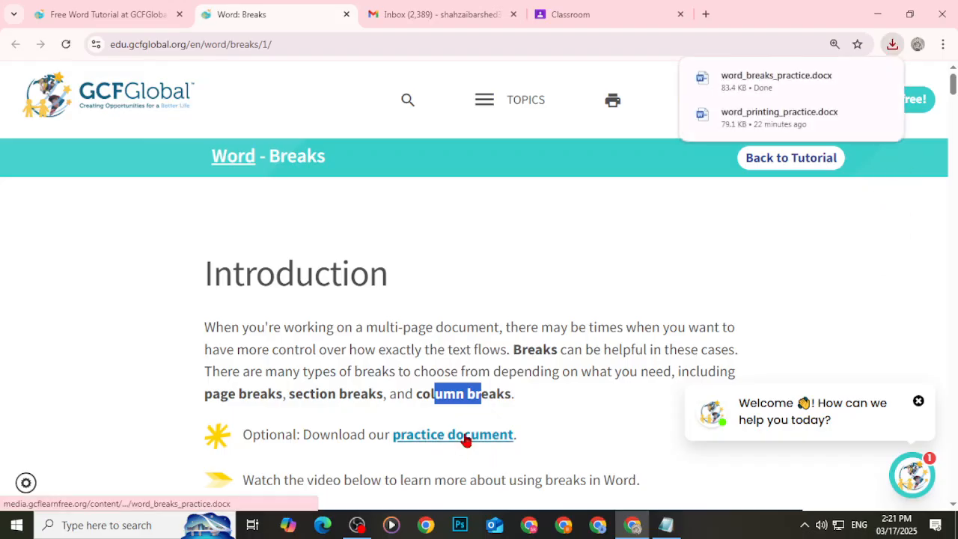
{"action": "left_click", "coordinate": [755, 79]}
{"action": "scroll", "coordinate": [474, 384], "scroll_direction": "down", "scroll_amount": 8}
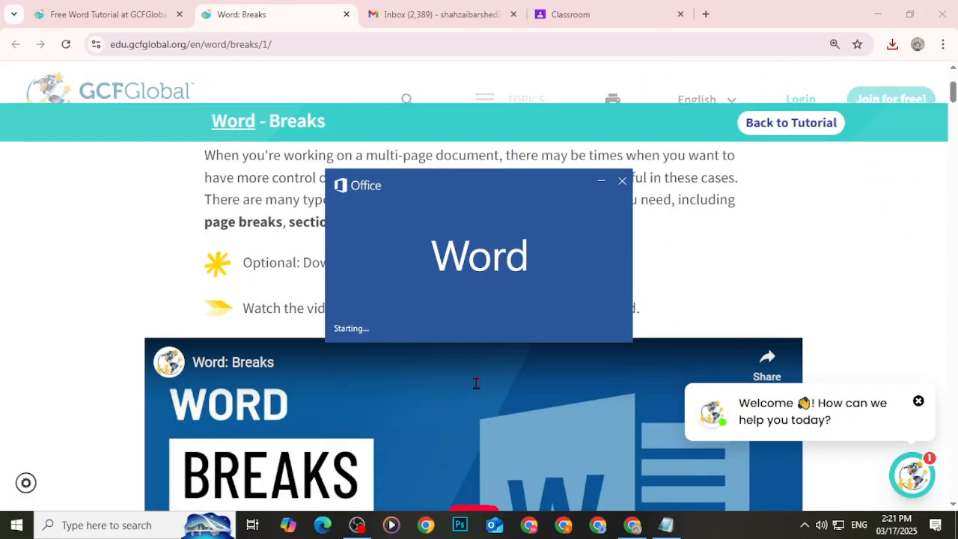
{"action": "scroll", "coordinate": [473, 390], "scroll_direction": "down", "scroll_amount": 1}
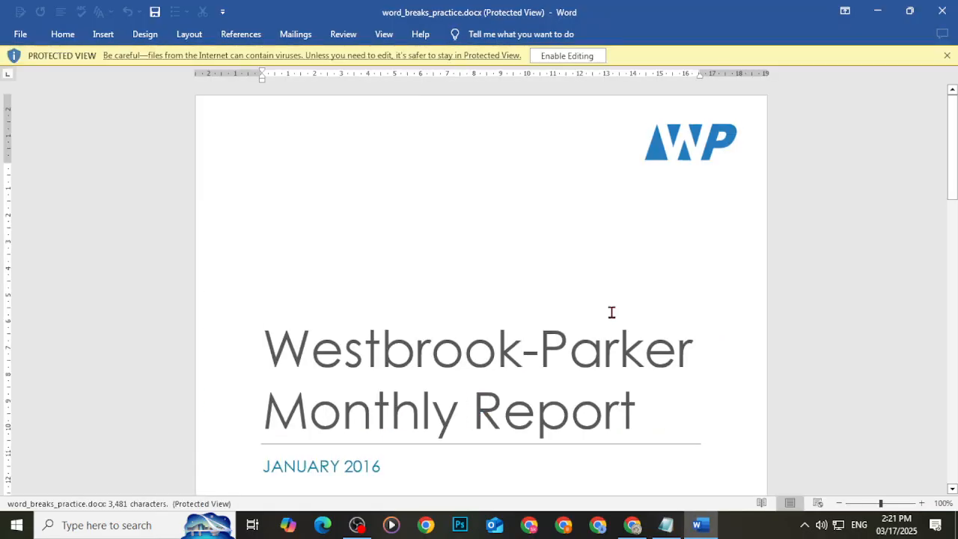
{"action": "left_click", "coordinate": [565, 60]}
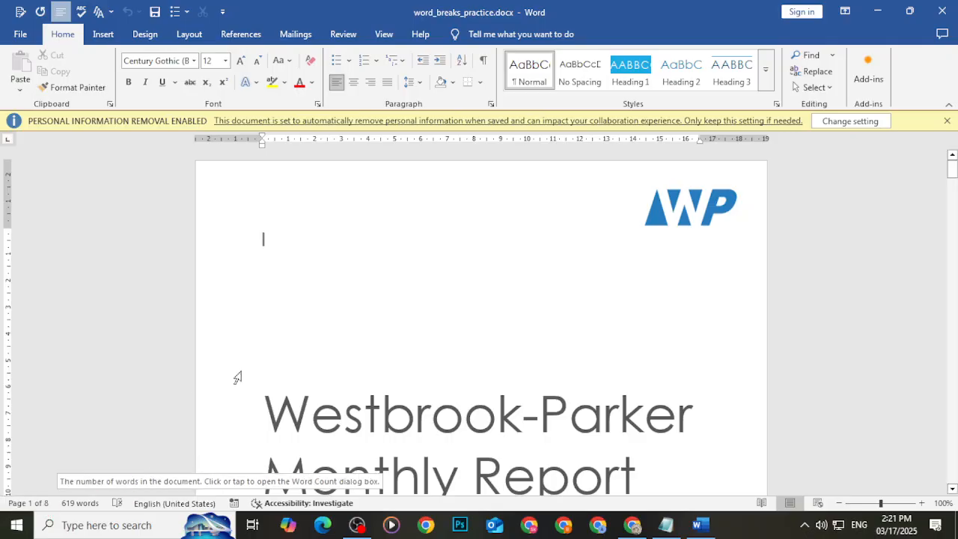
{"action": "scroll", "coordinate": [489, 347], "scroll_direction": "down", "scroll_amount": 15}
{"action": "scroll", "coordinate": [521, 327], "scroll_direction": "up", "scroll_amount": 15}
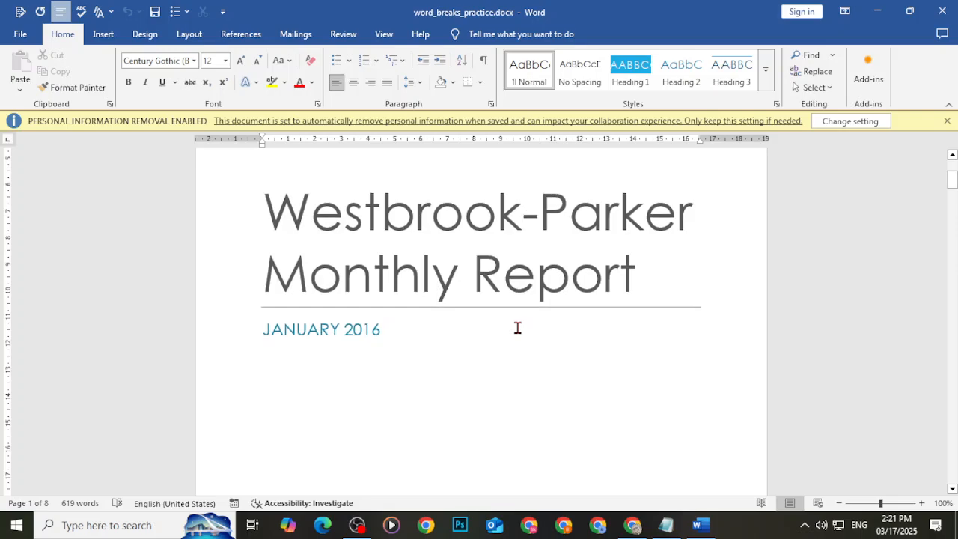
Return to the browser lesson and read the page break section, including step 1 on placing the insertion point.
{"action": "left_click", "coordinate": [877, 11]}
{"action": "left_click_drag", "start_coordinate": [228, 288], "coordinate": [296, 288]}
{"action": "left_click", "coordinate": [345, 288]}
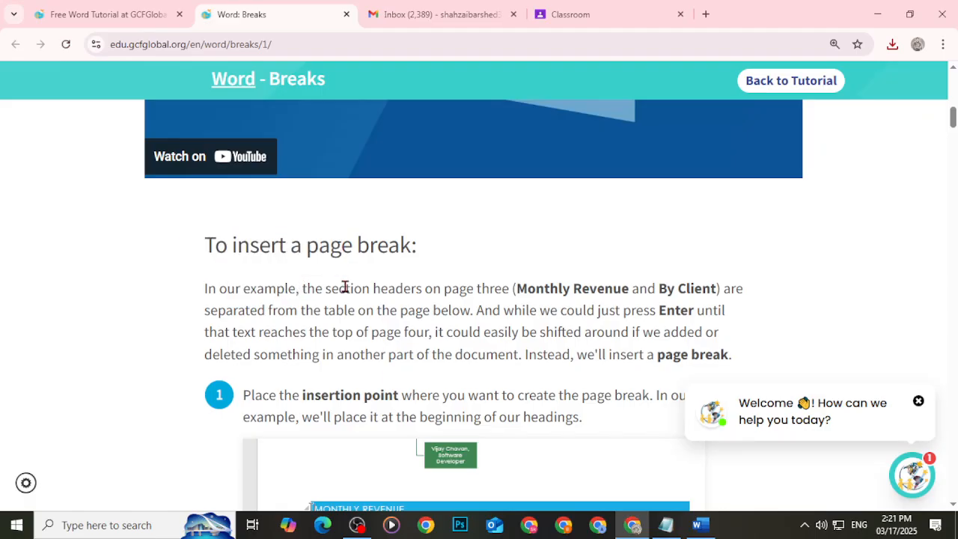
{"action": "left_click_drag", "start_coordinate": [292, 244], "coordinate": [411, 241]}
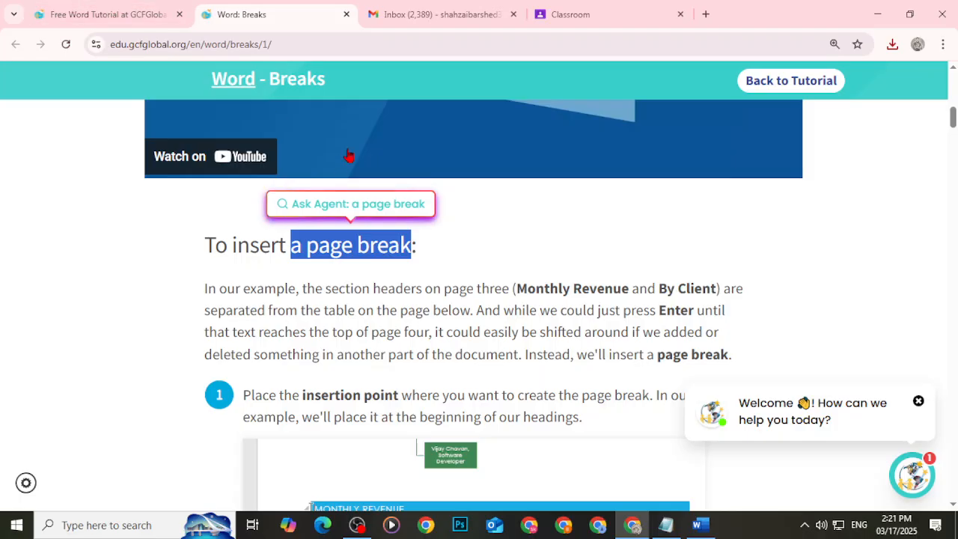
{"action": "scroll", "coordinate": [452, 273], "scroll_direction": "down", "scroll_amount": 2}
{"action": "scroll", "coordinate": [453, 276], "scroll_direction": "up", "scroll_amount": 1}
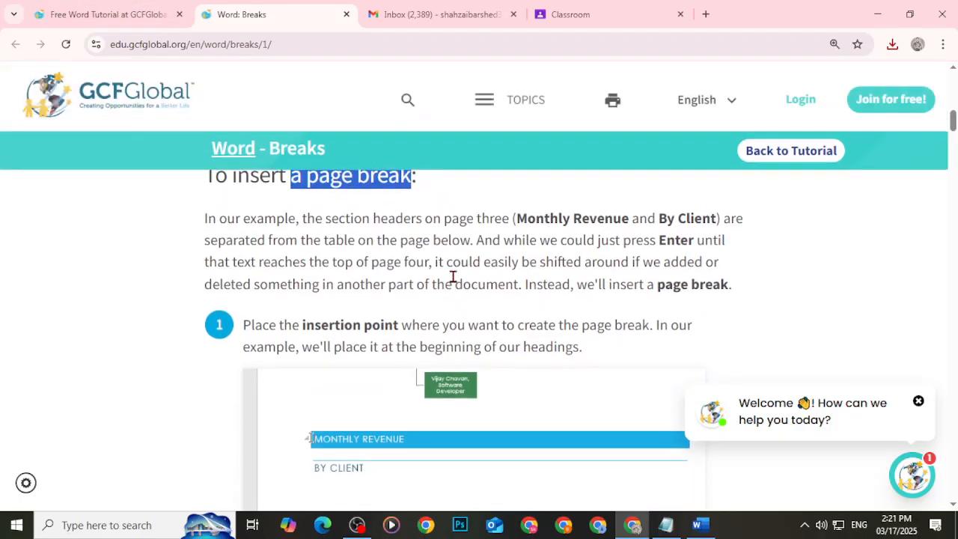
{"action": "scroll", "coordinate": [453, 284], "scroll_direction": "down", "scroll_amount": 3}
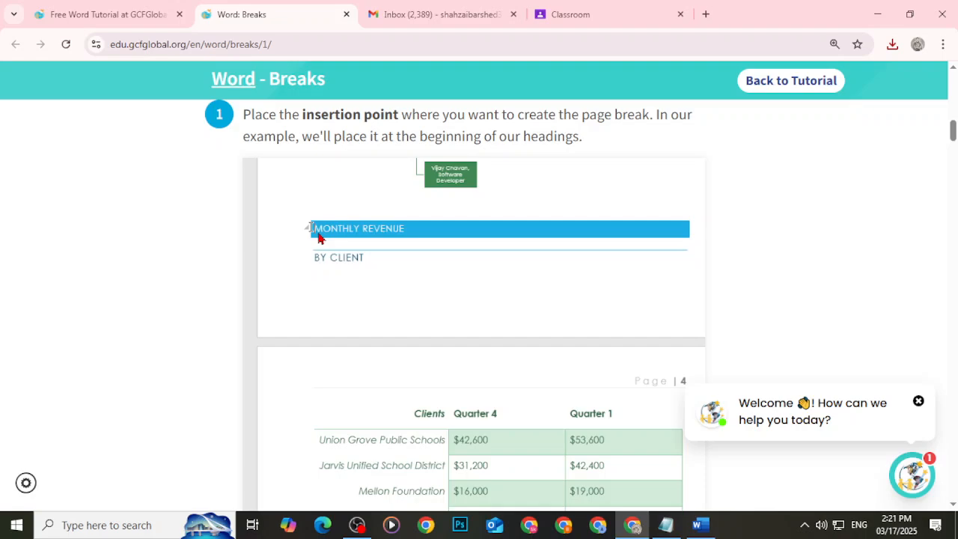
{"action": "scroll", "coordinate": [309, 200], "scroll_direction": "up", "scroll_amount": 1}
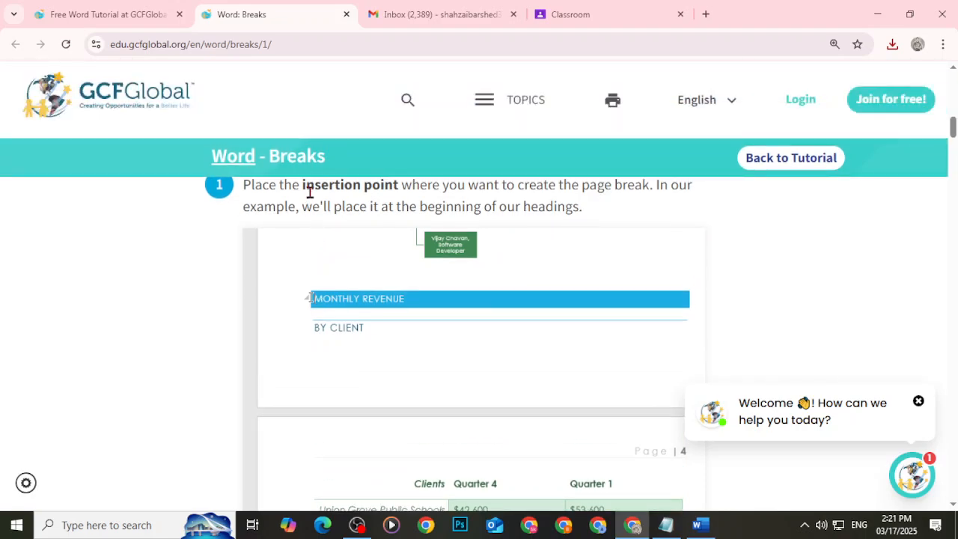
{"action": "left_click_drag", "start_coordinate": [309, 193], "coordinate": [379, 187]}
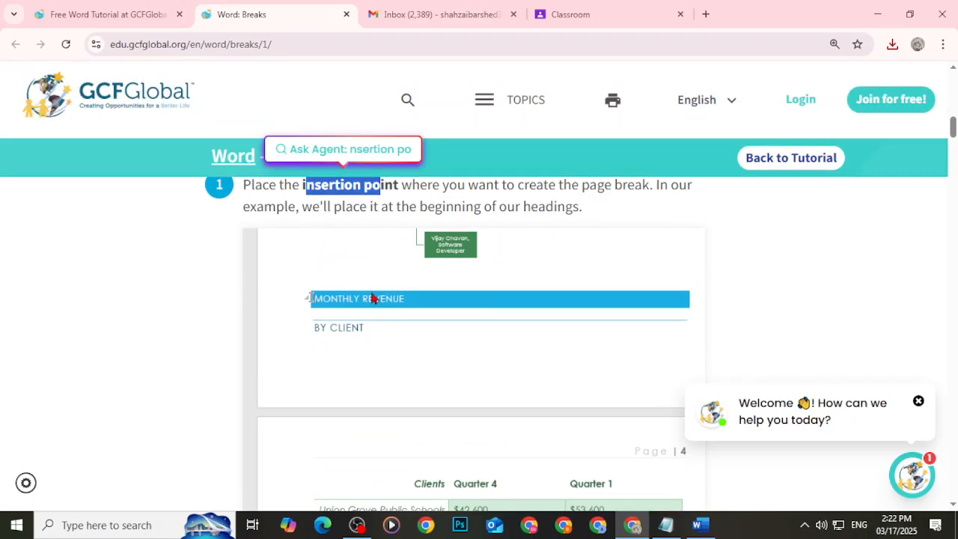
{"action": "scroll", "coordinate": [339, 213], "scroll_direction": "up", "scroll_amount": 2}
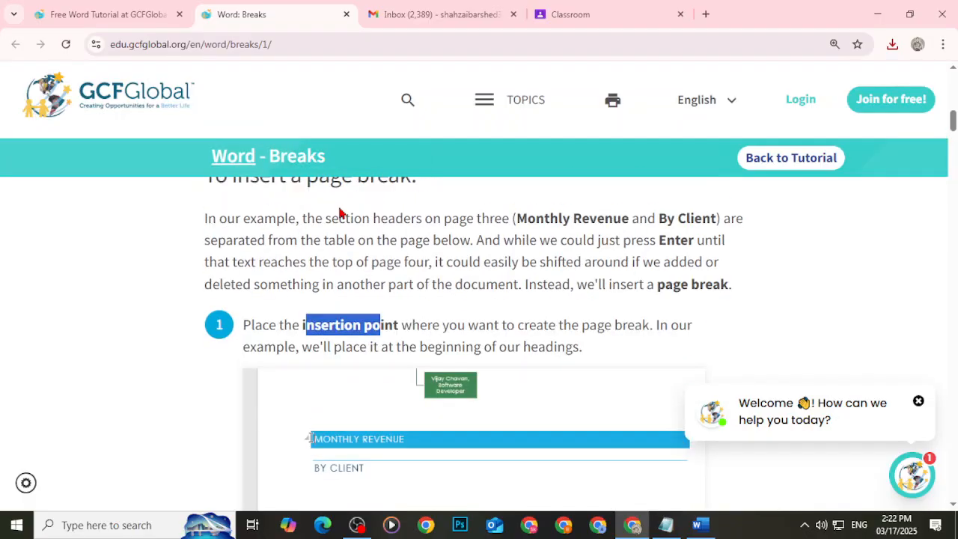
{"action": "left_click_drag", "start_coordinate": [655, 324], "coordinate": [644, 350]}
{"action": "left_click", "coordinate": [638, 349]}
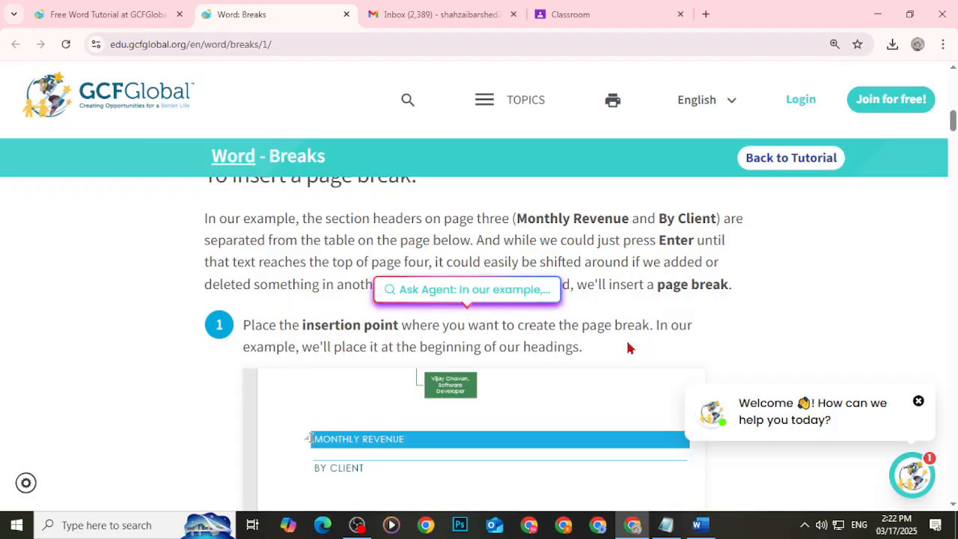
{"action": "scroll", "coordinate": [508, 423], "scroll_direction": "down", "scroll_amount": 2}
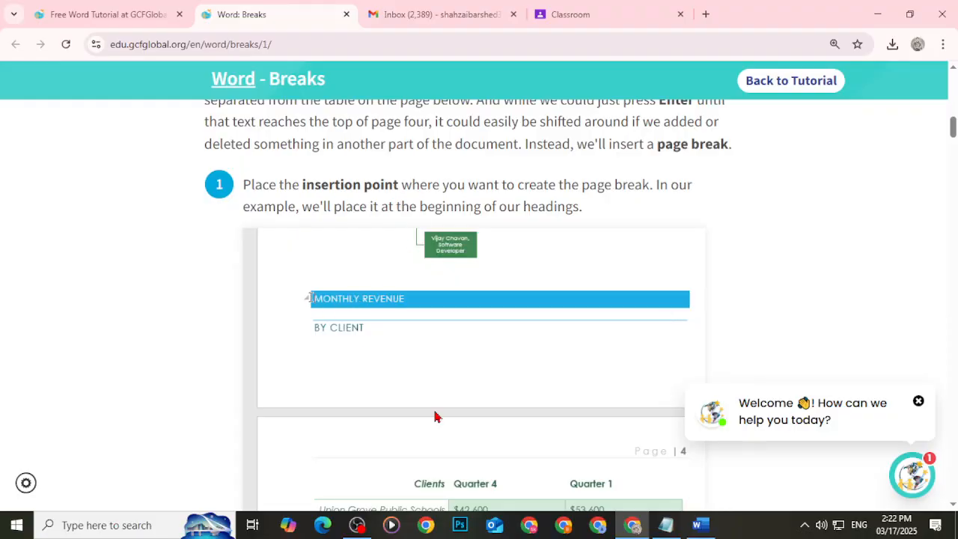
Switch to word_breaks_practice.docx in Word and place the insertion point before the MONTHLY REVENUE heading at the end of page 3.
{"action": "left_click", "coordinate": [692, 527]}
{"action": "scroll", "coordinate": [481, 274], "scroll_direction": "down", "scroll_amount": 15}
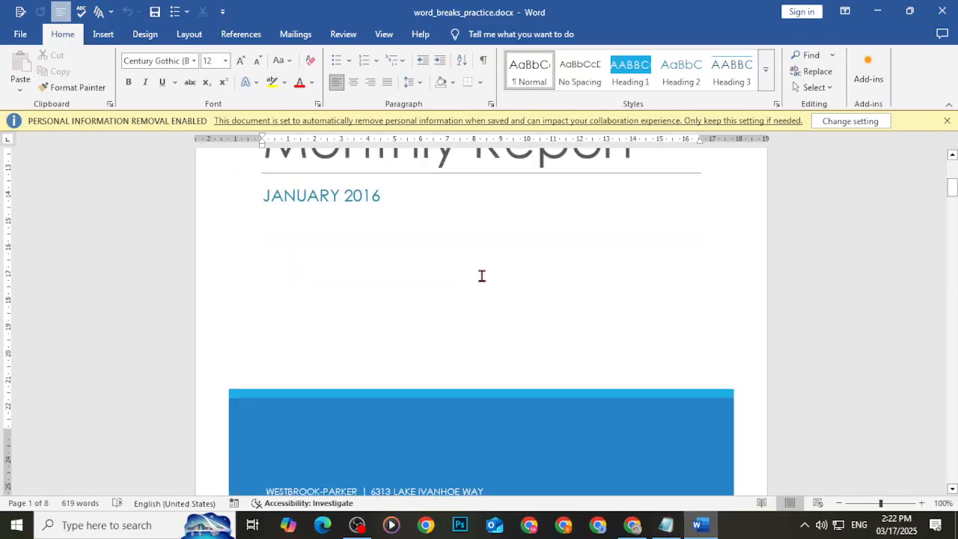
{"action": "scroll", "coordinate": [479, 284], "scroll_direction": "down", "scroll_amount": 15}
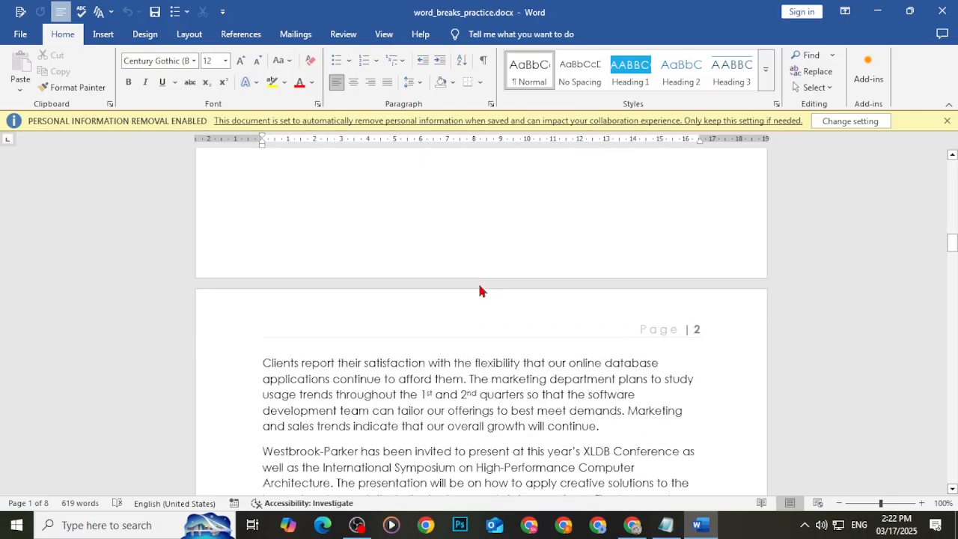
{"action": "scroll", "coordinate": [479, 292], "scroll_direction": "down", "scroll_amount": 10}
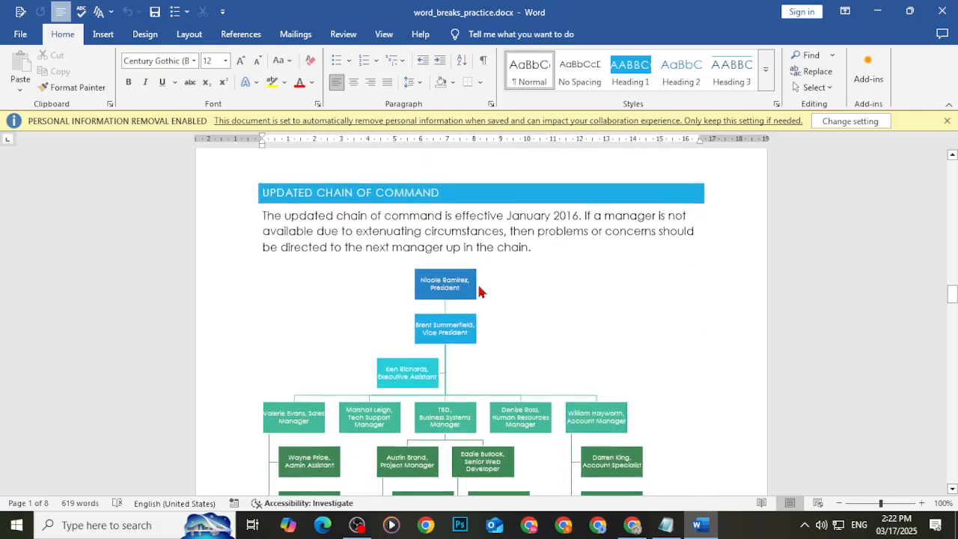
{"action": "scroll", "coordinate": [480, 291], "scroll_direction": "up", "scroll_amount": 5}
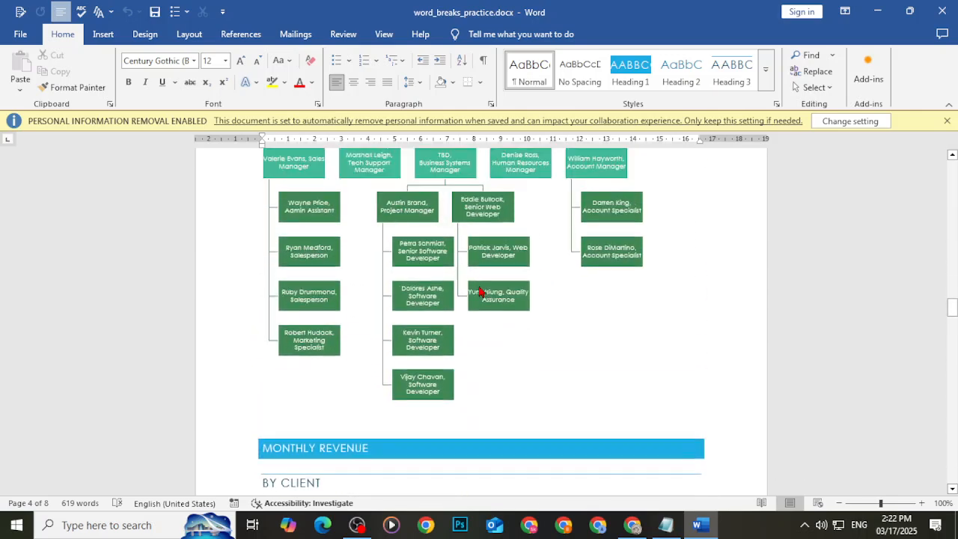
{"action": "scroll", "coordinate": [479, 288], "scroll_direction": "down", "scroll_amount": 6}
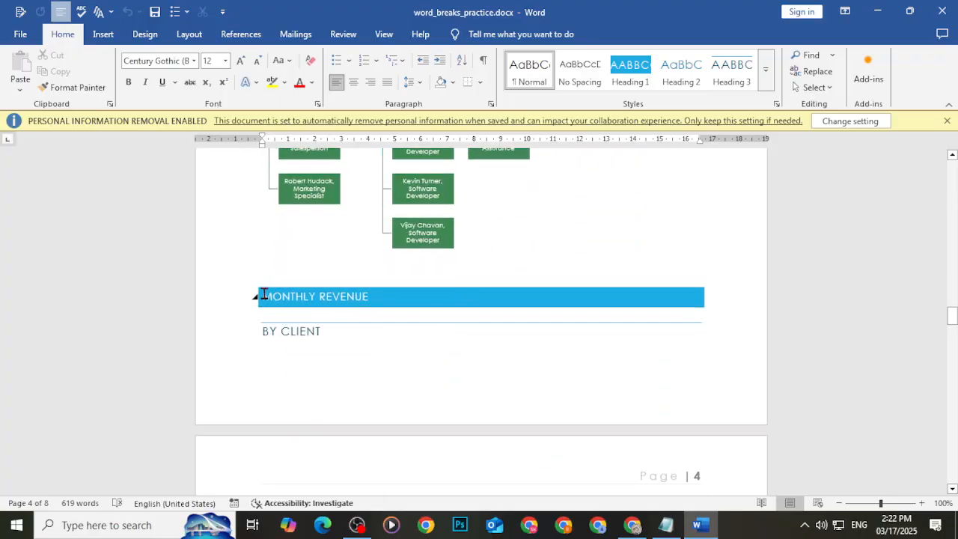
{"action": "scroll", "coordinate": [301, 314], "scroll_direction": "up", "scroll_amount": 10}
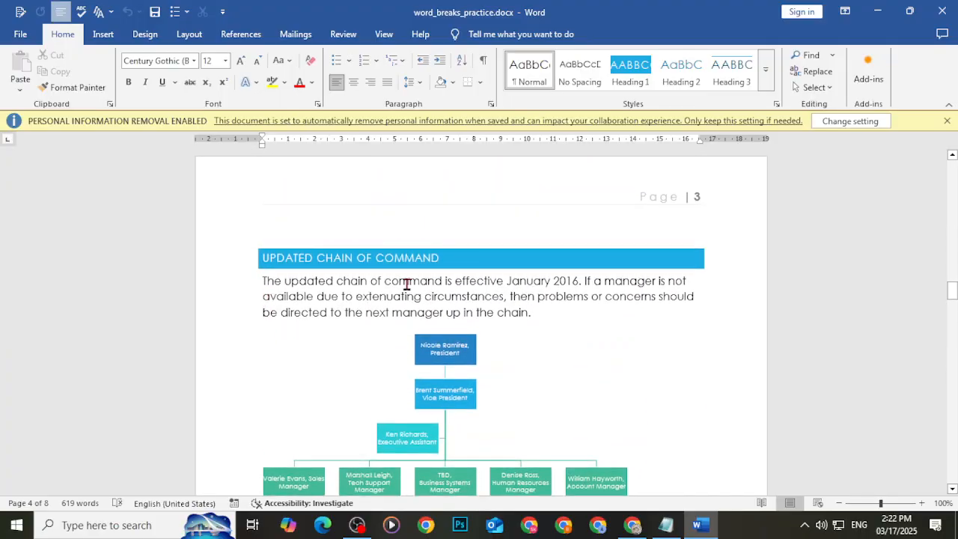
{"action": "scroll", "coordinate": [405, 296], "scroll_direction": "down", "scroll_amount": 10}
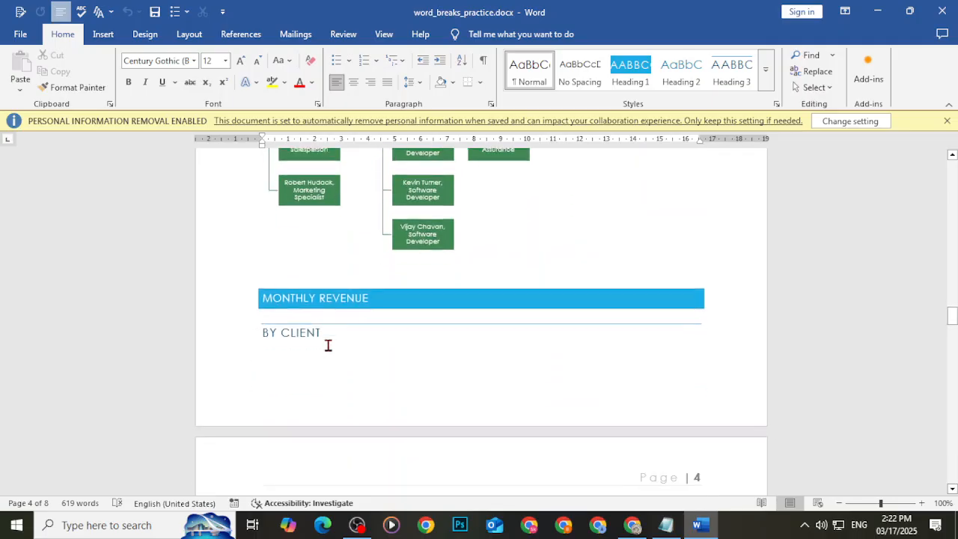
{"action": "left_click", "coordinate": [266, 296]}
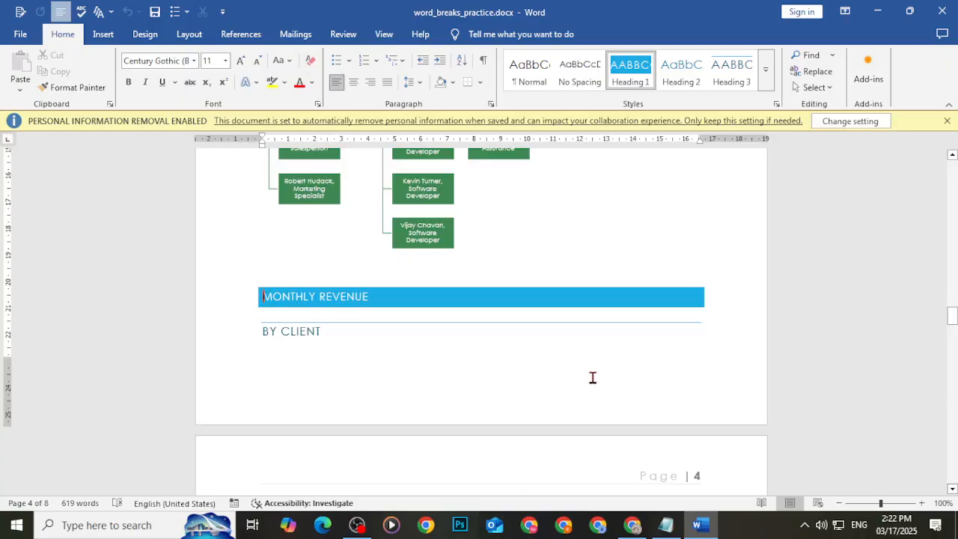
Insert a page break before the MONTHLY REVENUE heading and undo it.
{"action": "left_click", "coordinate": [104, 35]}
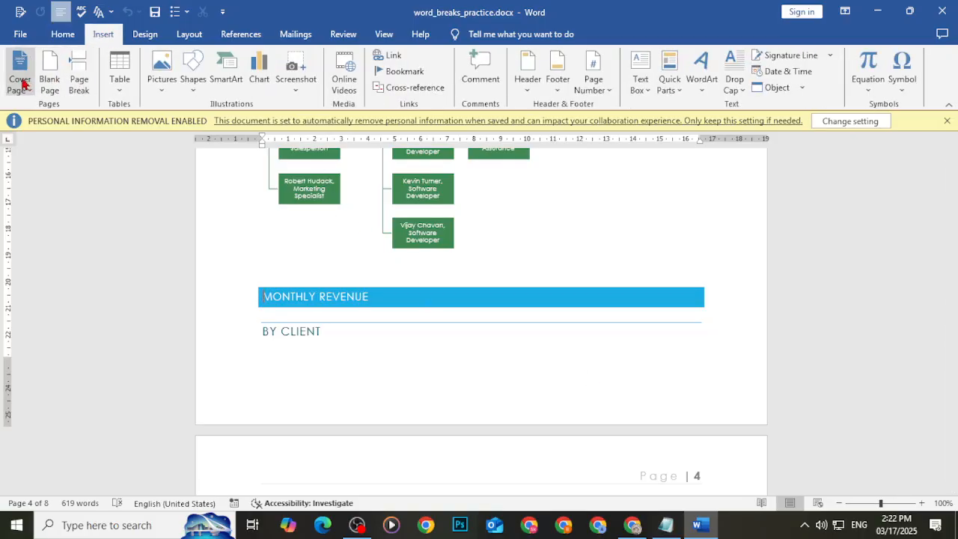
{"action": "left_click", "coordinate": [80, 78]}
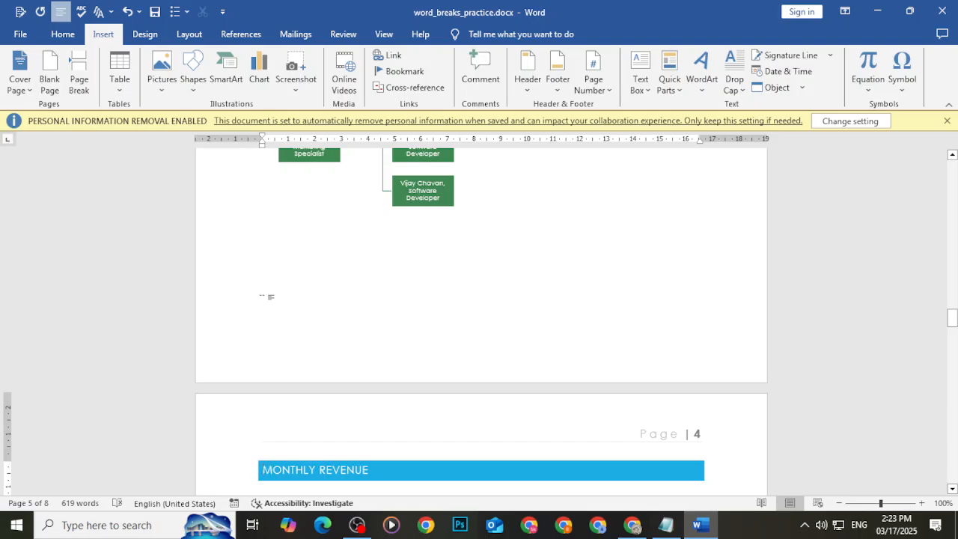
{"action": "key", "text": "ctrl+z"}
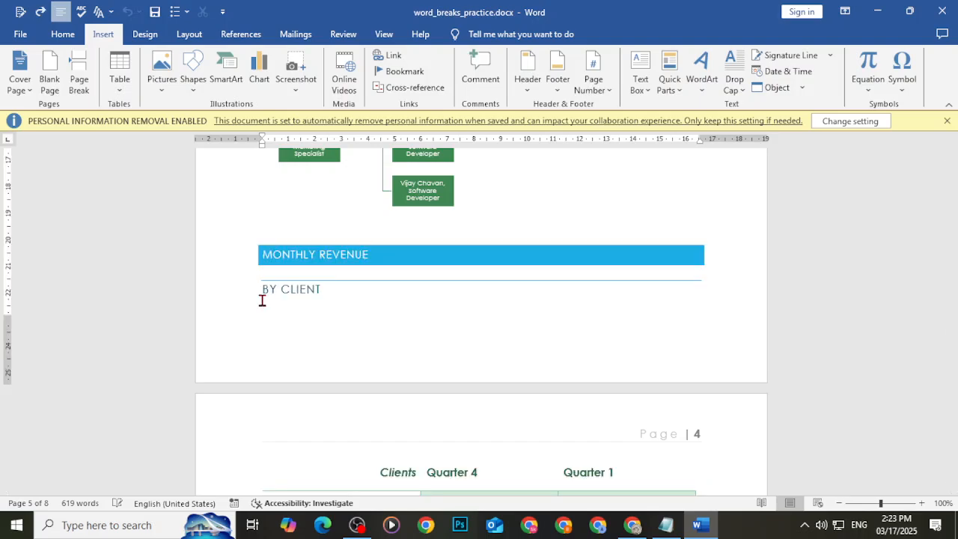
Push the MONTHLY REVENUE heading onto the following page with blank lines, and undo the added lines.
{"action": "key", "text": "Return"}
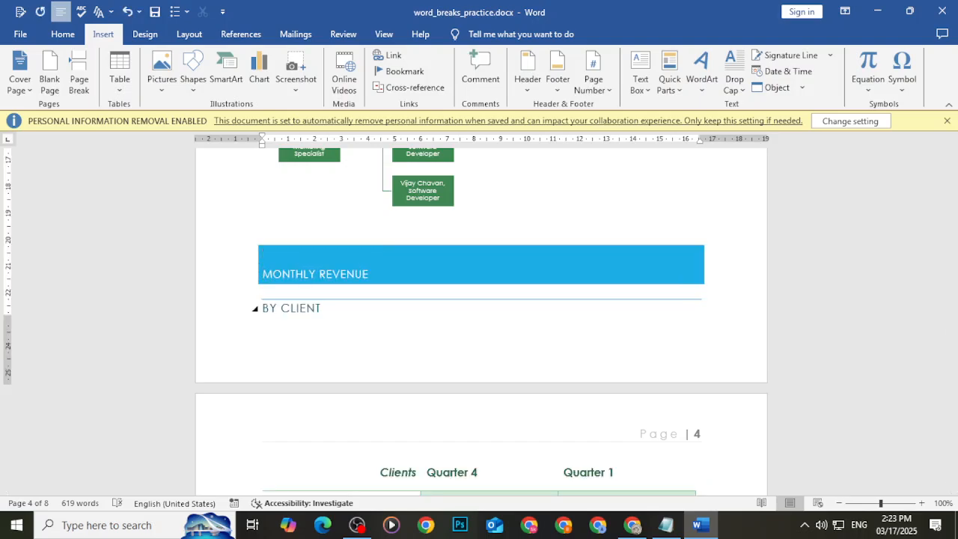
{"action": "key", "text": "Return"}
{"action": "key", "text": "Return"}
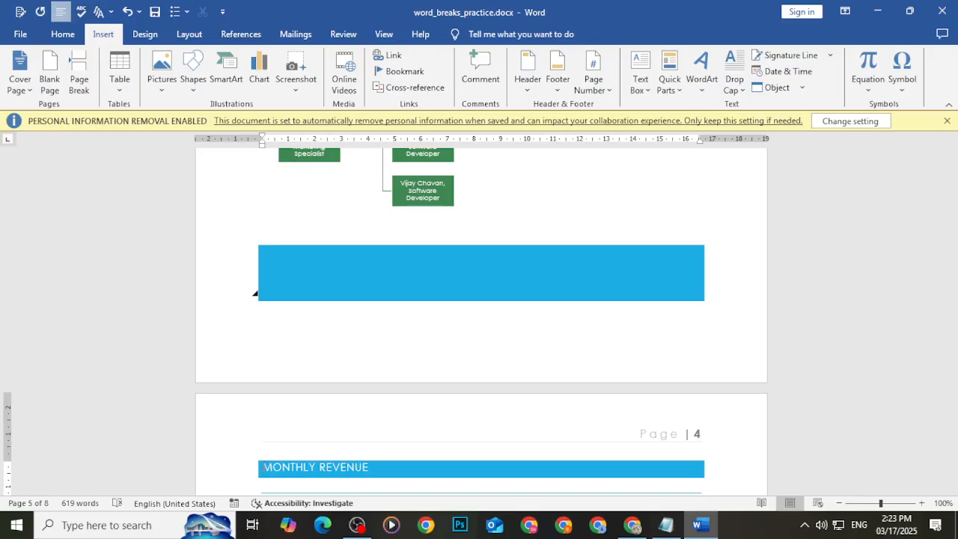
{"action": "key", "text": "ctrl+z"}
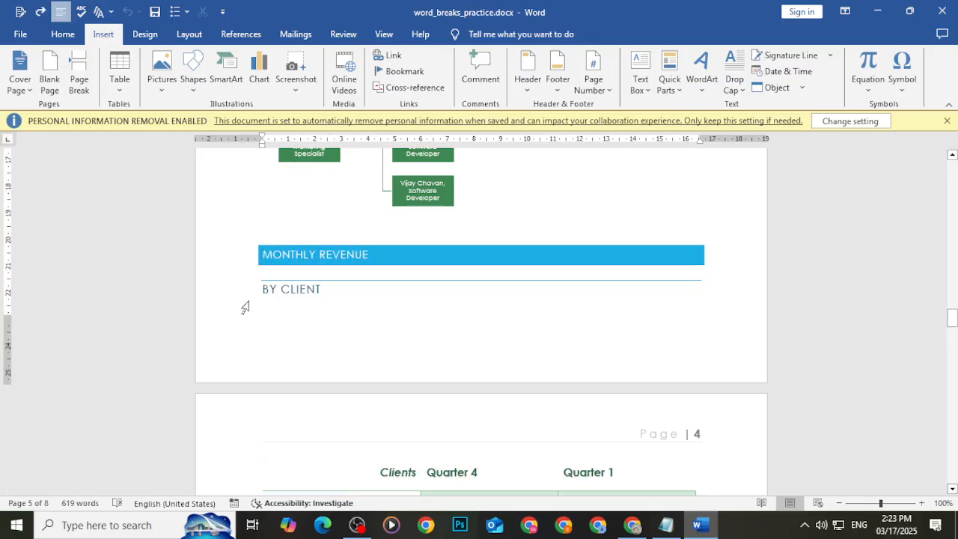
Add blank lines above the paragraph under UPDATED CHAIN OF COMMAND on page 3, and remove them again.
{"action": "scroll", "coordinate": [240, 312], "scroll_direction": "up", "scroll_amount": 15}
{"action": "left_click", "coordinate": [261, 273]}
{"action": "key", "text": "Return"}
{"action": "key", "text": "Return"}
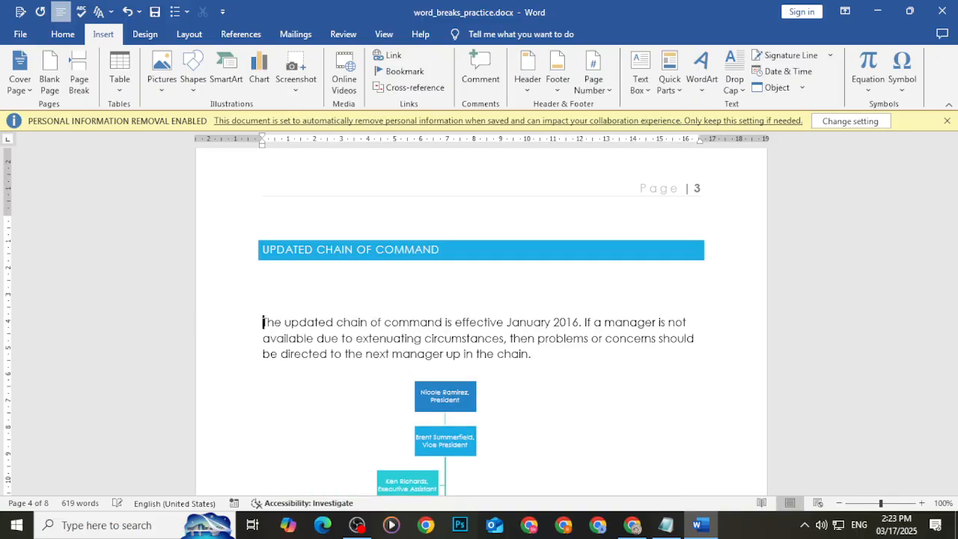
{"action": "key", "text": "Return"}
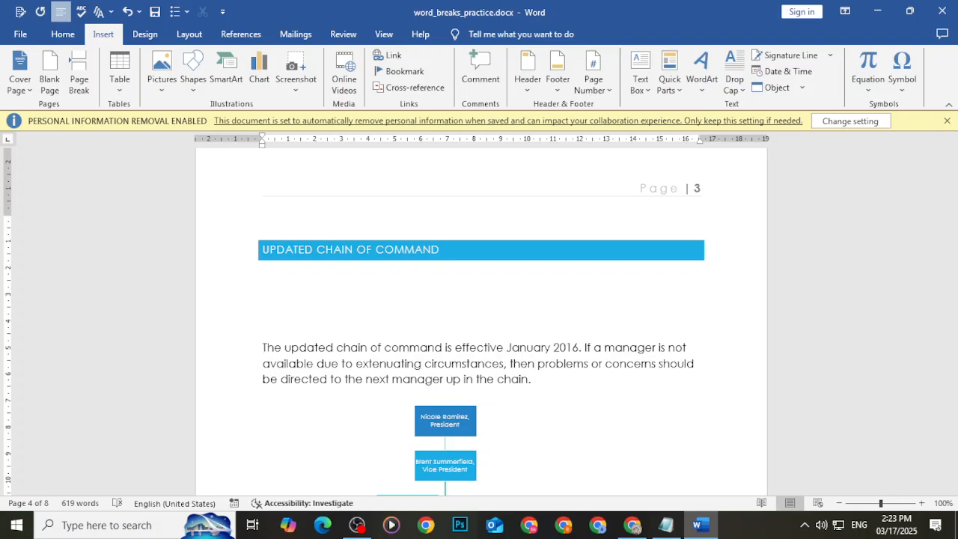
{"action": "scroll", "coordinate": [368, 280], "scroll_direction": "up", "scroll_amount": 1}
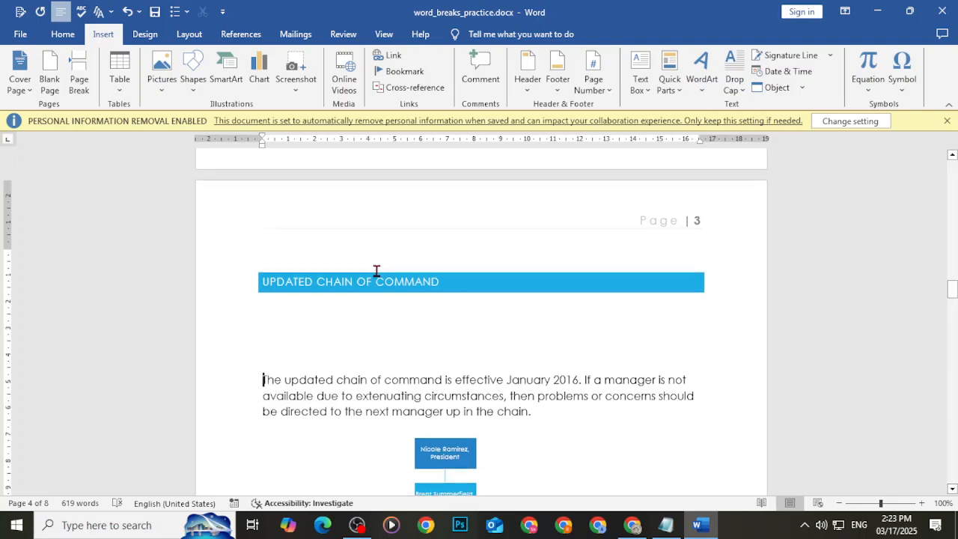
{"action": "key", "text": "BackSpace"}
{"action": "key", "text": "BackSpace"}
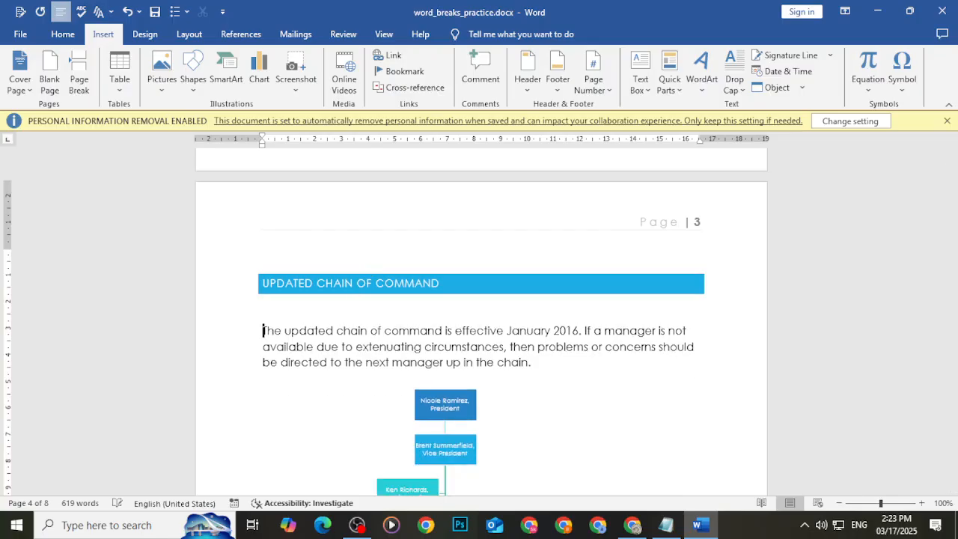
Insert a page break before the MONTHLY REVENUE heading at the end of page 3.
{"action": "scroll", "coordinate": [390, 305], "scroll_direction": "down", "scroll_amount": 15}
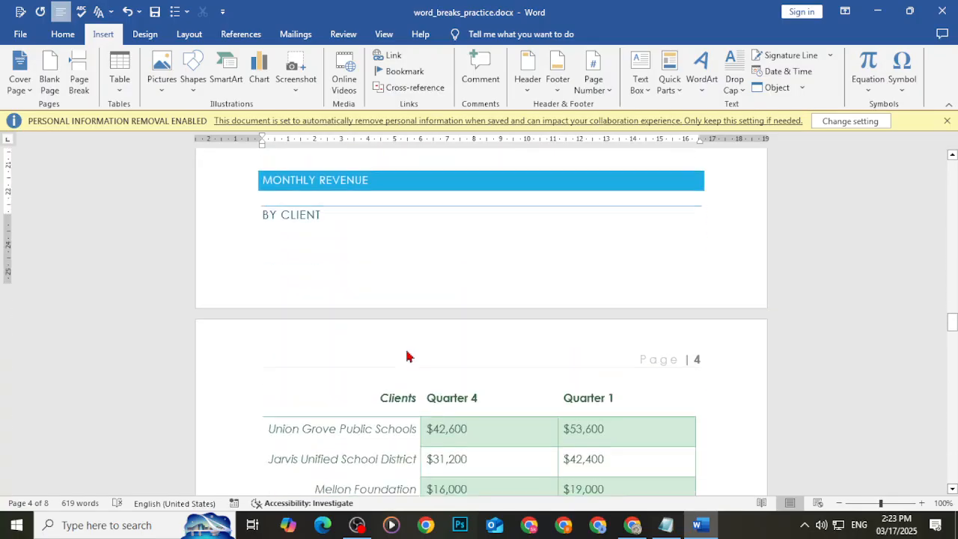
{"action": "scroll", "coordinate": [293, 217], "scroll_direction": "up", "scroll_amount": 3}
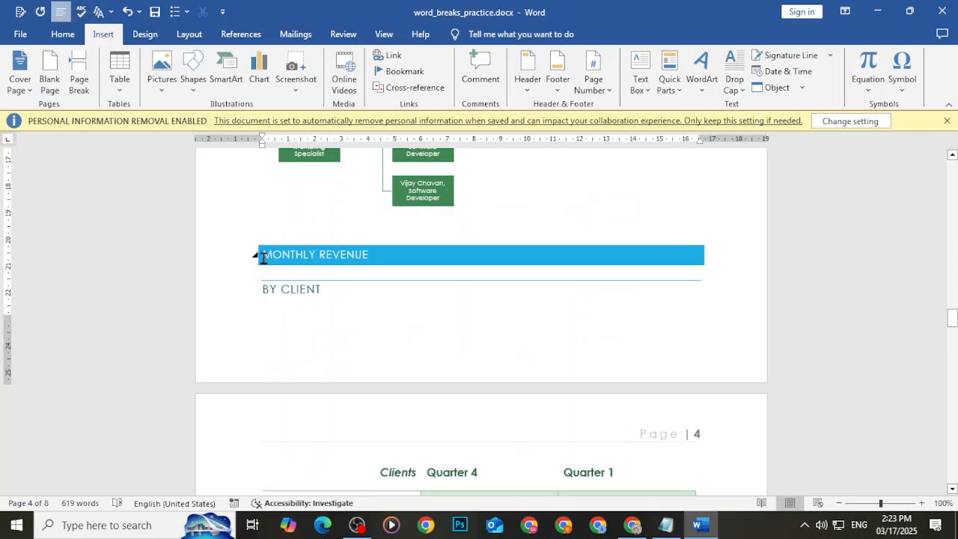
{"action": "left_click", "coordinate": [78, 81]}
{"action": "scroll", "coordinate": [366, 353], "scroll_direction": "down", "scroll_amount": 3}
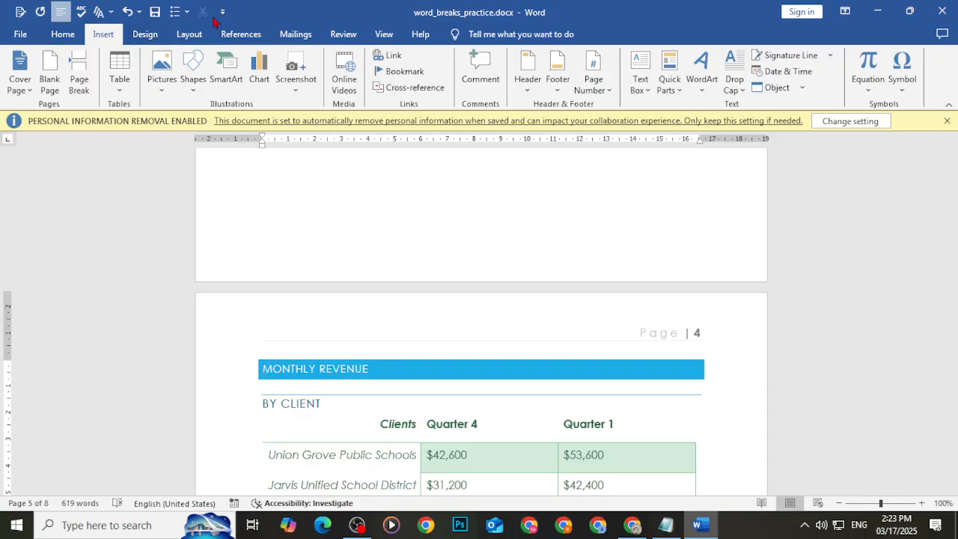
Set the document's paper size to Legal (21.59 cm x 35.56 cm) and check the page break's effect.
{"action": "left_click", "coordinate": [189, 34]}
{"action": "left_click", "coordinate": [22, 90]}
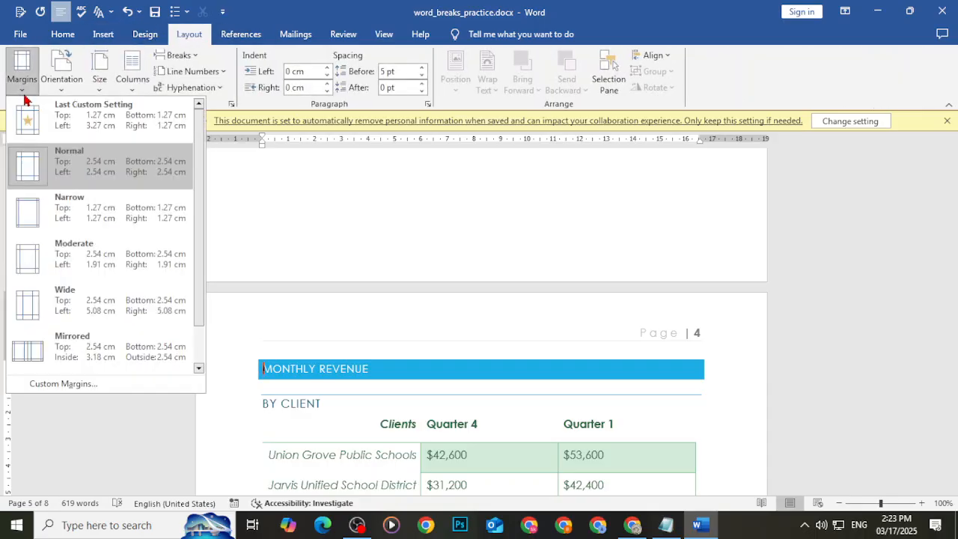
{"action": "left_click", "coordinate": [94, 86]}
{"action": "left_click", "coordinate": [100, 83]}
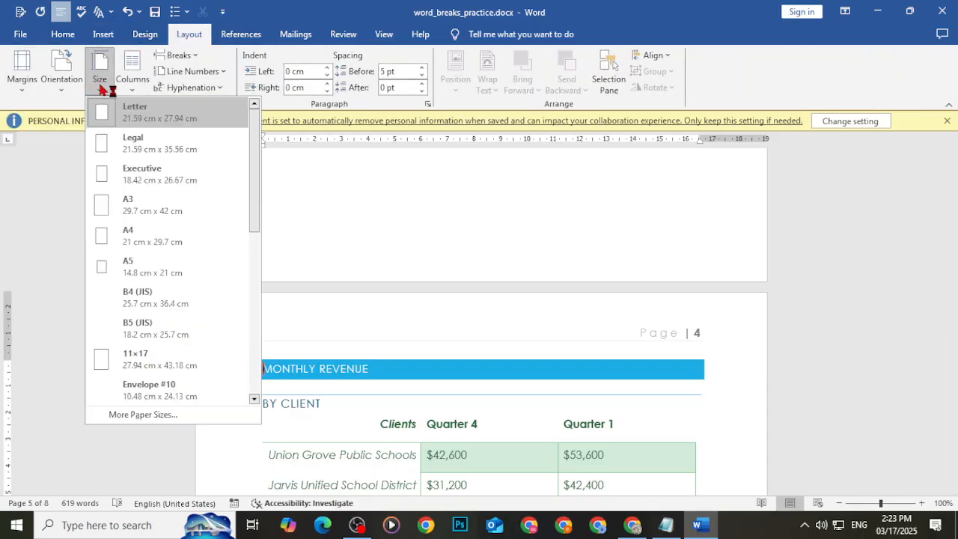
{"action": "left_click", "coordinate": [135, 142]}
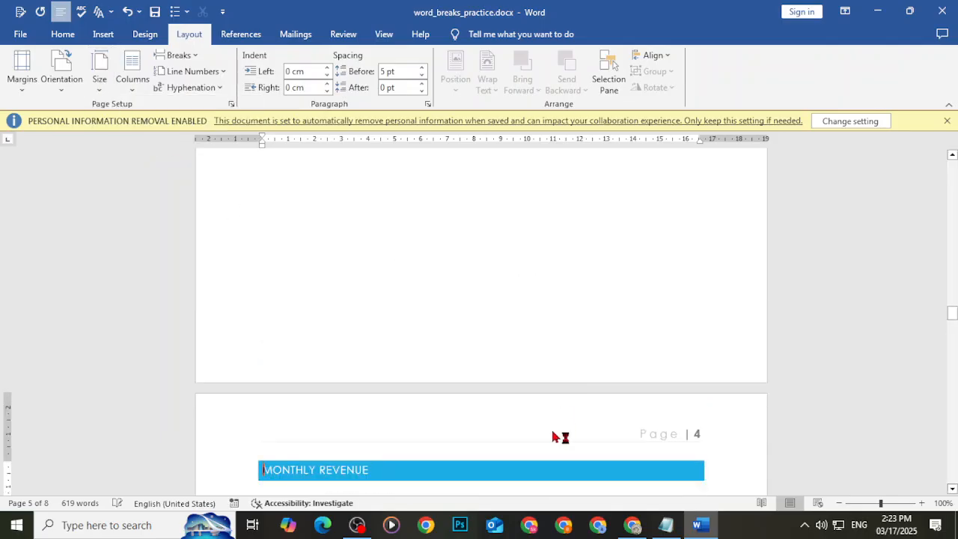
{"action": "scroll", "coordinate": [537, 436], "scroll_direction": "down", "scroll_amount": 10}
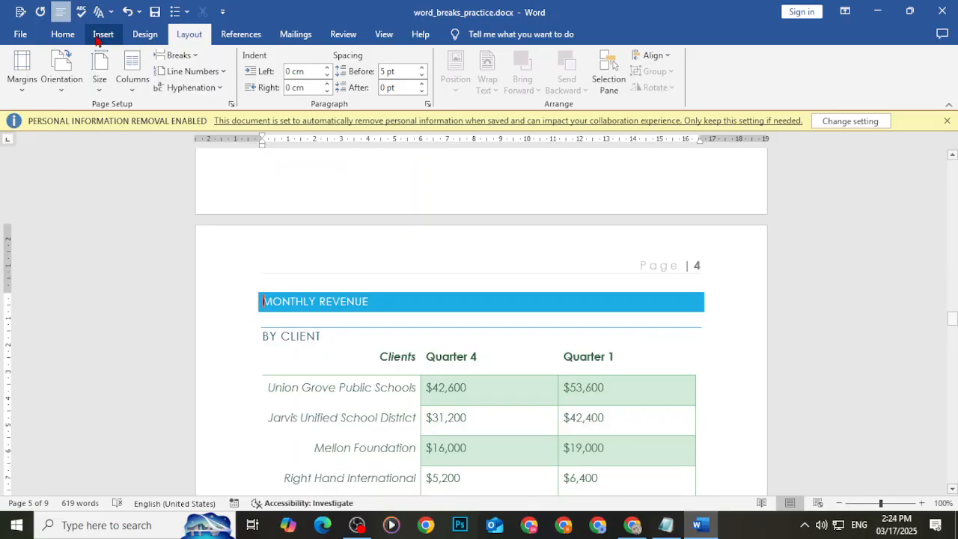
Set the paper size to A4 (21 cm x 29.7 cm) and place the insertion point before the MONTHLY REVENUE heading.
{"action": "left_click", "coordinate": [118, 88]}
{"action": "left_click", "coordinate": [100, 88]}
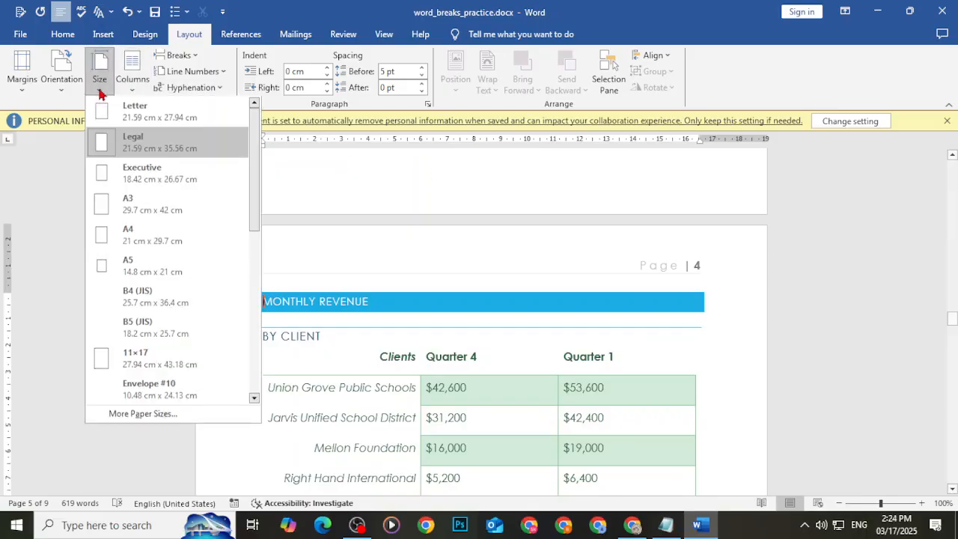
{"action": "left_click", "coordinate": [133, 236]}
{"action": "scroll", "coordinate": [234, 210], "scroll_direction": "up", "scroll_amount": 4}
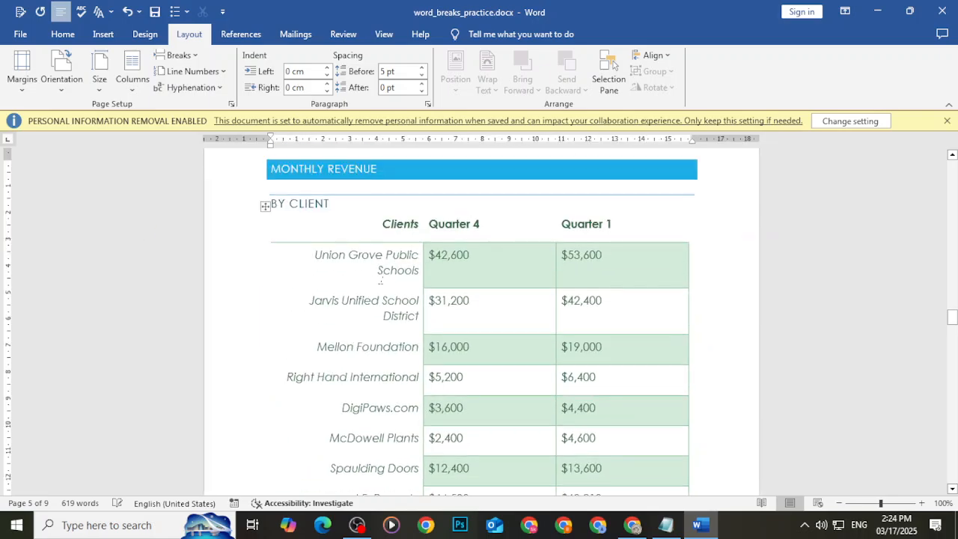
{"action": "left_click", "coordinate": [268, 338]}
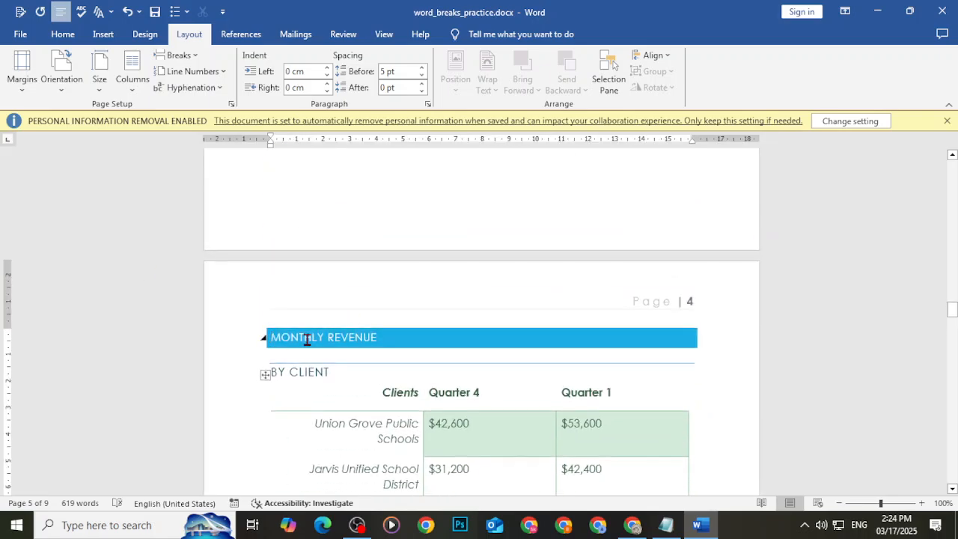
Switch to the browser lesson and review steps 1 and 2 on placing the insertion point and inserting a page break.
{"action": "left_click", "coordinate": [877, 13]}
{"action": "scroll", "coordinate": [455, 312], "scroll_direction": "down", "scroll_amount": 3}
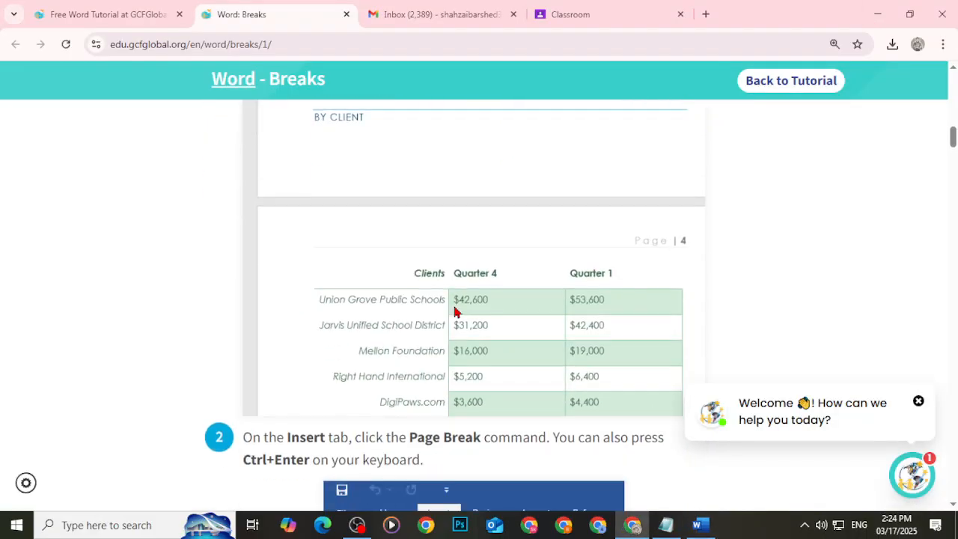
{"action": "scroll", "coordinate": [454, 310], "scroll_direction": "up", "scroll_amount": 5}
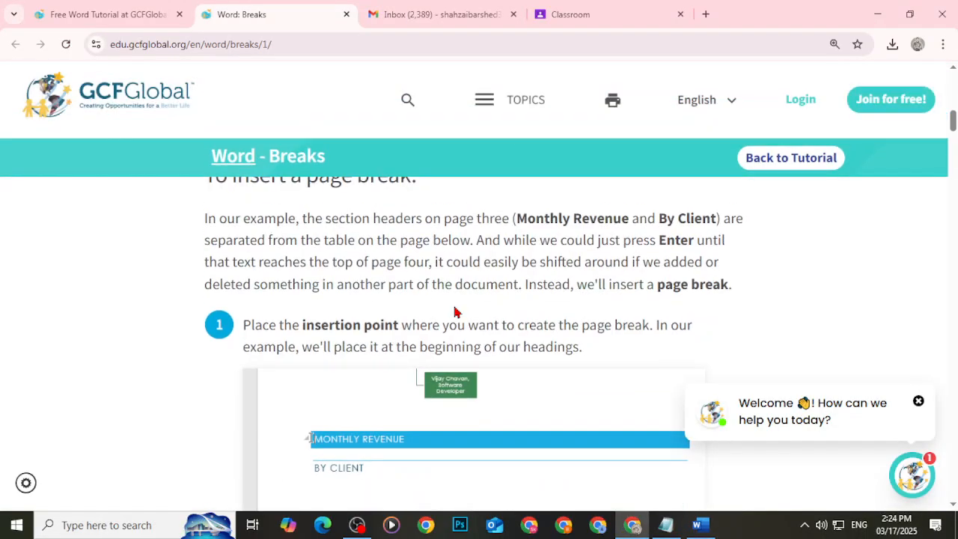
{"action": "scroll", "coordinate": [400, 293], "scroll_direction": "down", "scroll_amount": 2}
{"action": "scroll", "coordinate": [393, 288], "scroll_direction": "down", "scroll_amount": 5}
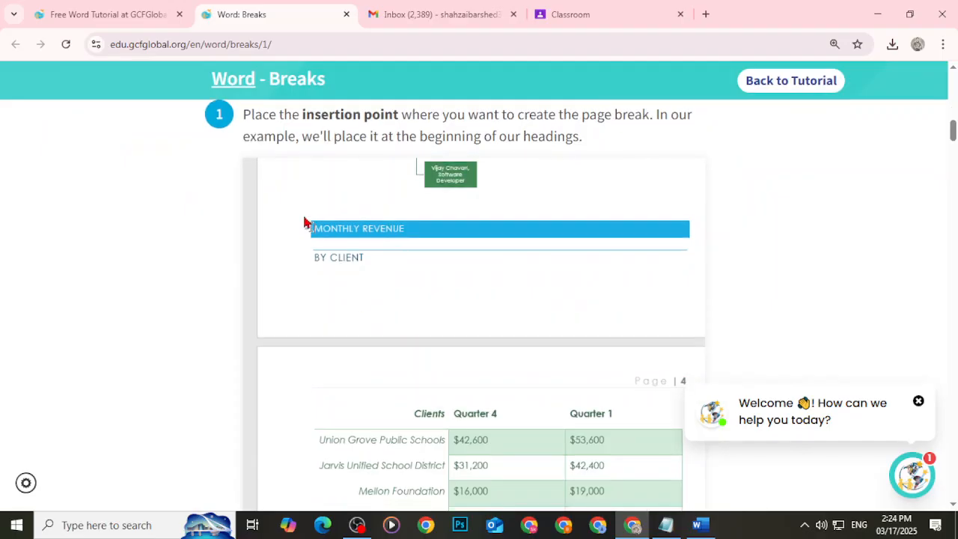
{"action": "left_click_drag", "start_coordinate": [276, 227], "coordinate": [341, 228]}
{"action": "left_click_drag", "start_coordinate": [408, 226], "coordinate": [419, 227]}
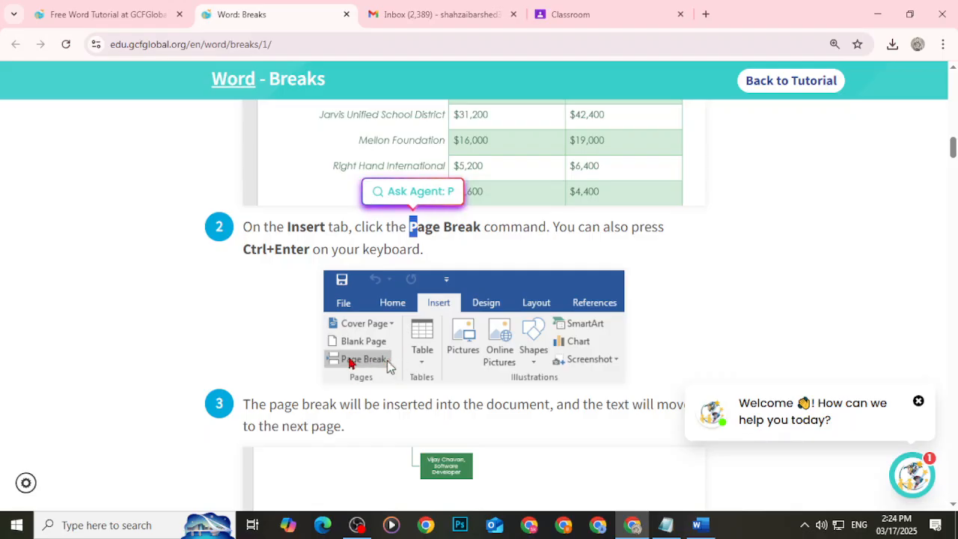
Read step 3 of the page break lesson and the note on making invisible breaks visible with Show/Hide.
{"action": "scroll", "coordinate": [410, 412], "scroll_direction": "down", "scroll_amount": 4}
{"action": "scroll", "coordinate": [410, 412], "scroll_direction": "down", "scroll_amount": 3}
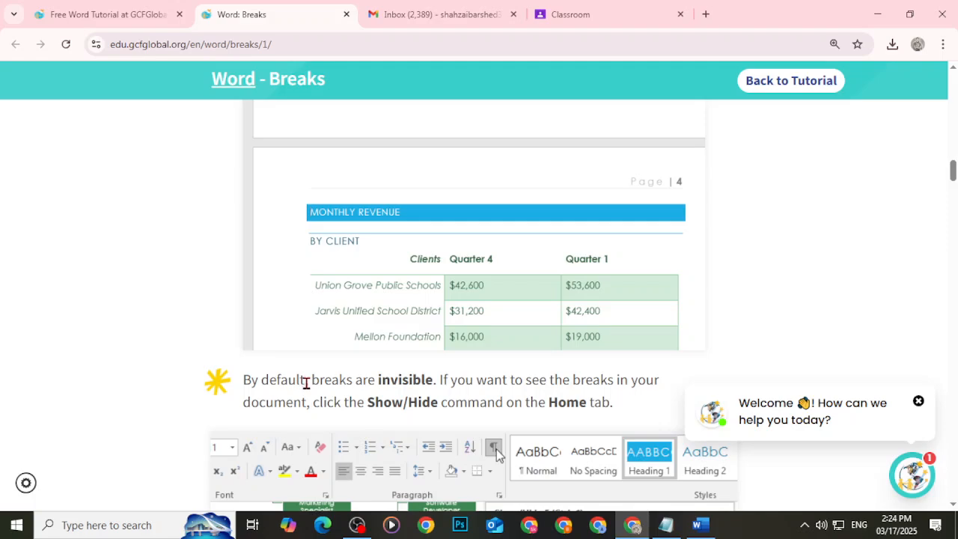
{"action": "left_click_drag", "start_coordinate": [308, 384], "coordinate": [431, 381]}
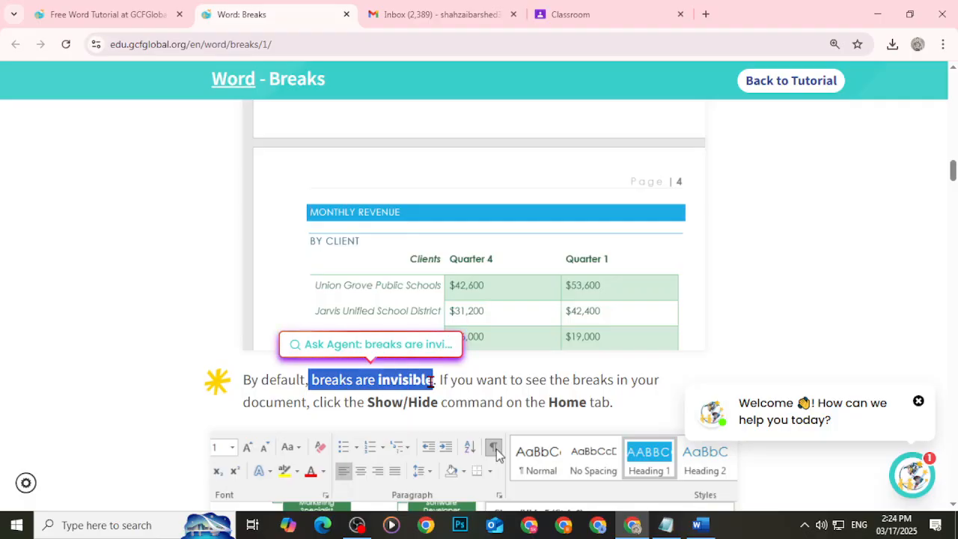
{"action": "left_click", "coordinate": [532, 395]}
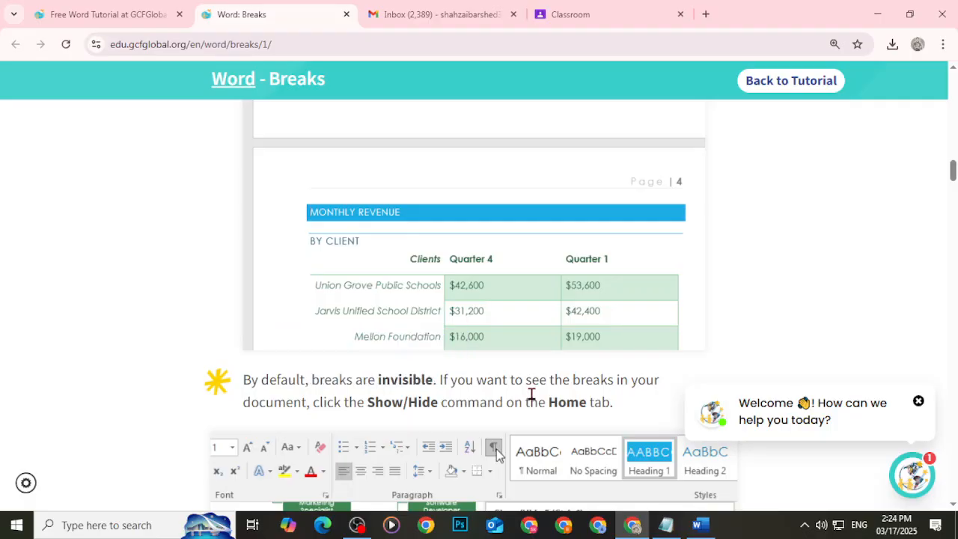
{"action": "left_click_drag", "start_coordinate": [324, 402], "coordinate": [430, 403]}
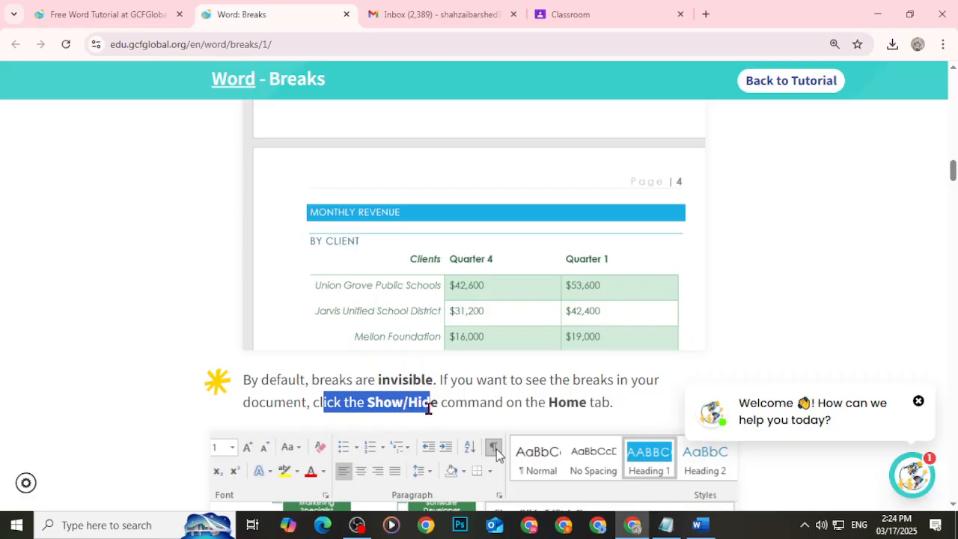
{"action": "scroll", "coordinate": [597, 443], "scroll_direction": "down", "scroll_amount": 2}
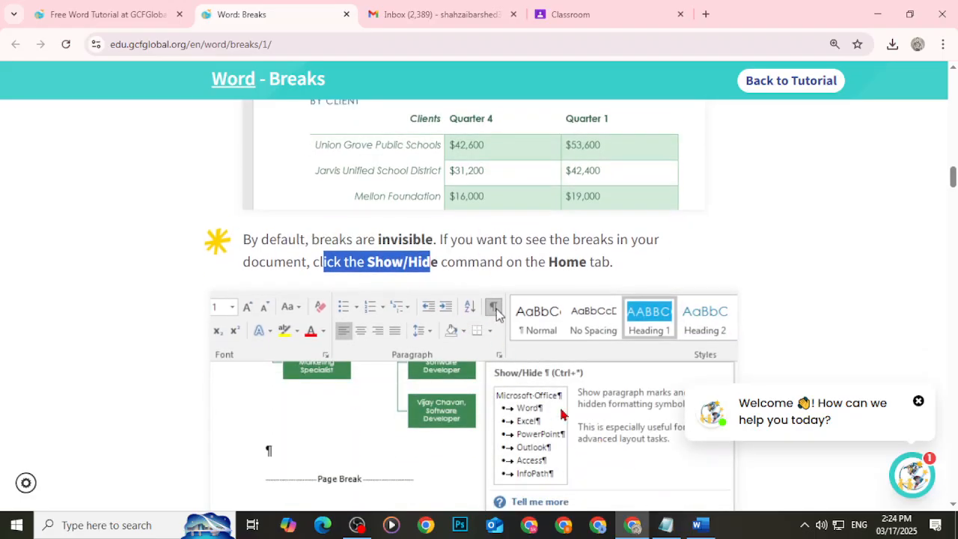
Switch to word_breaks_practice.docx in Word and turn on Show/Hide formatting marks to display the page break above MONTHLY REVENUE.
{"action": "left_click", "coordinate": [700, 524]}
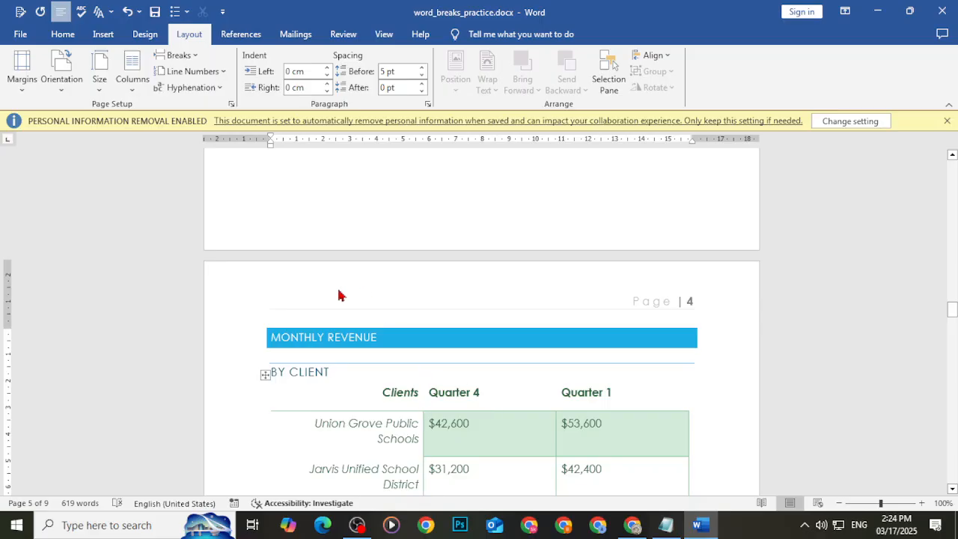
{"action": "scroll", "coordinate": [321, 302], "scroll_direction": "up", "scroll_amount": 5}
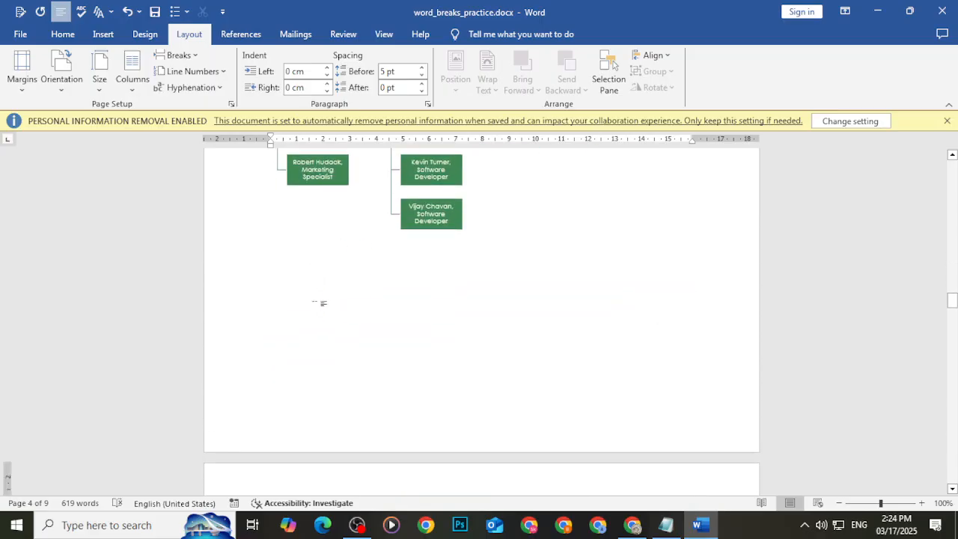
{"action": "scroll", "coordinate": [321, 301], "scroll_direction": "down", "scroll_amount": 3}
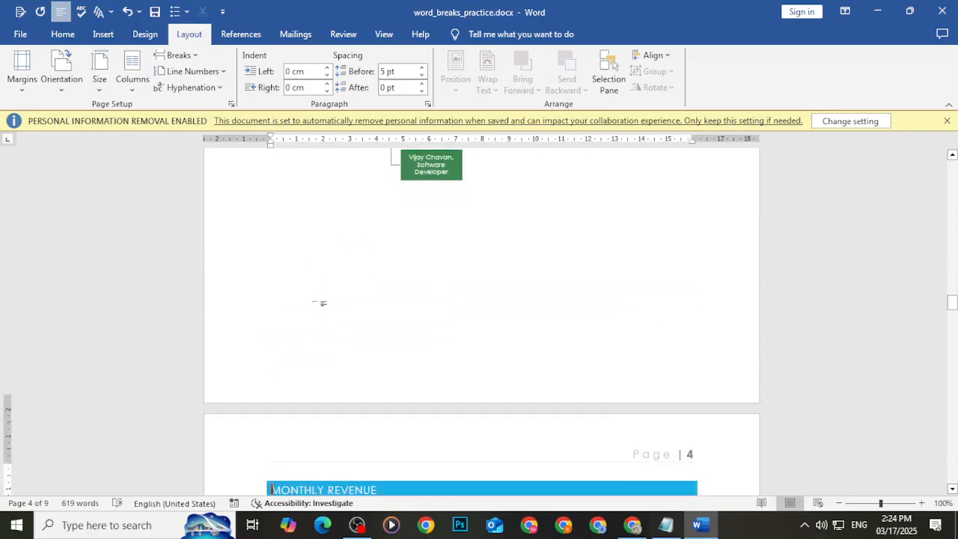
{"action": "left_click", "coordinate": [76, 31]}
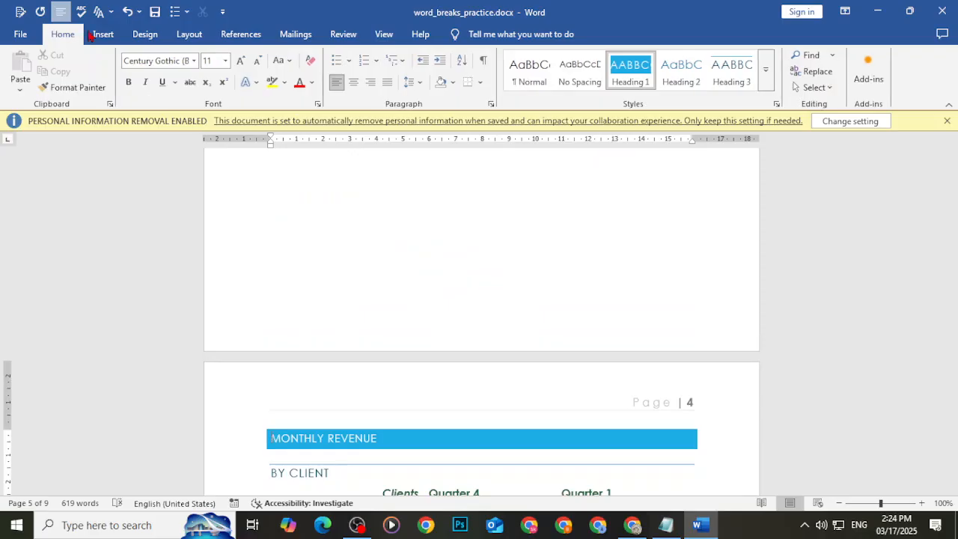
{"action": "left_click", "coordinate": [482, 65]}
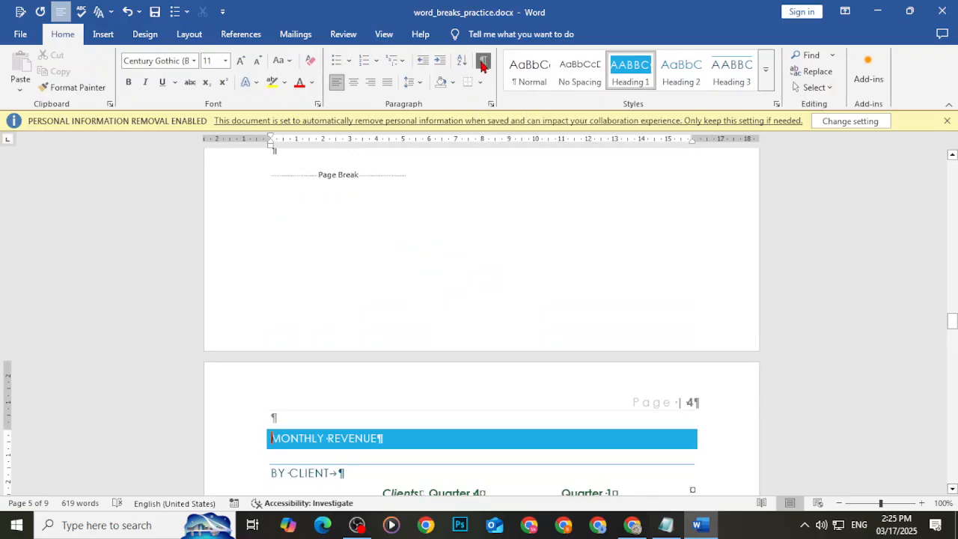
{"action": "left_click", "coordinate": [483, 65]}
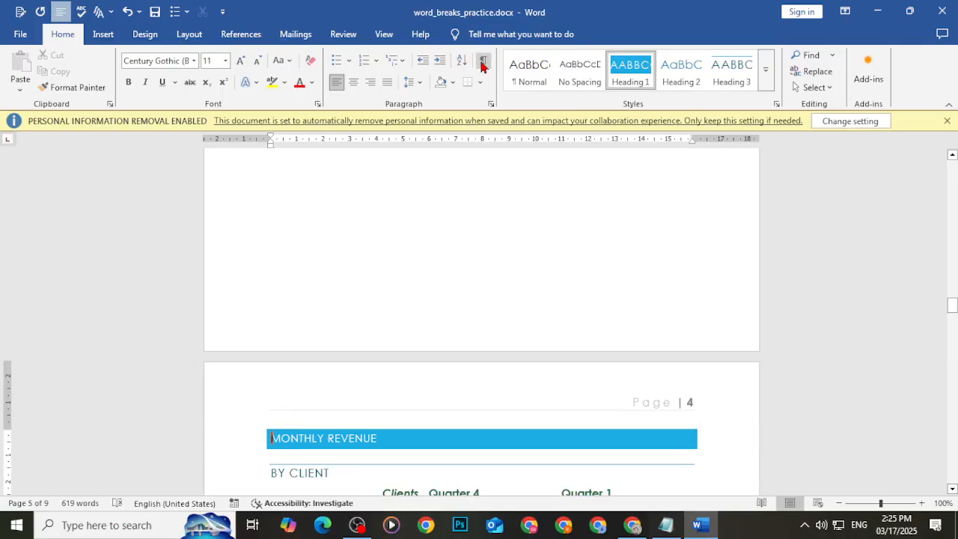
{"action": "left_click", "coordinate": [483, 65]}
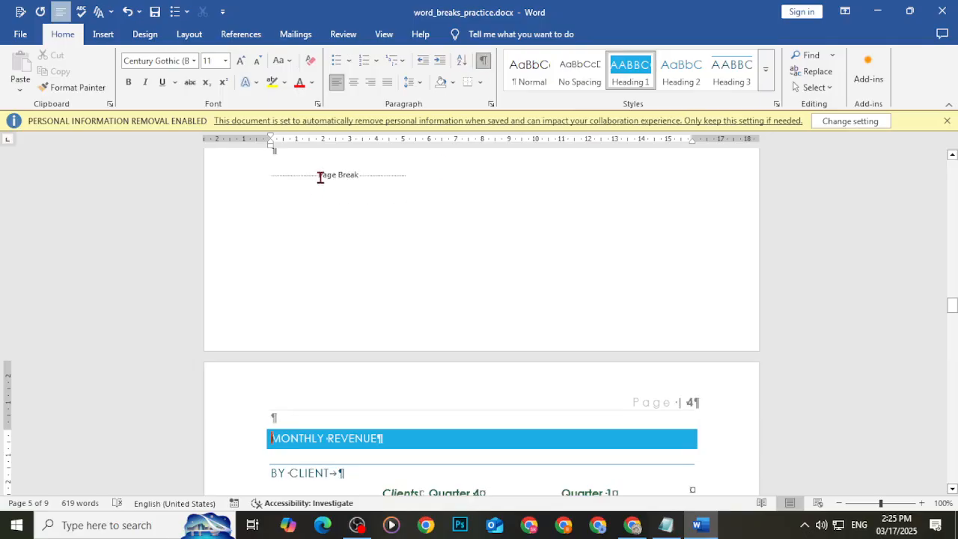
Delete the page break above the MONTHLY REVENUE heading.
{"action": "left_click", "coordinate": [272, 176]}
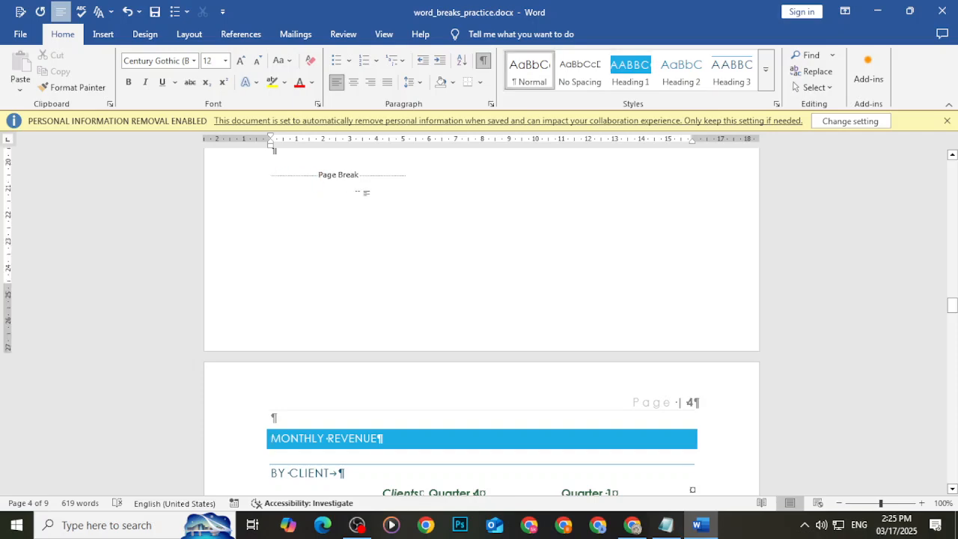
{"action": "key", "text": "Delete"}
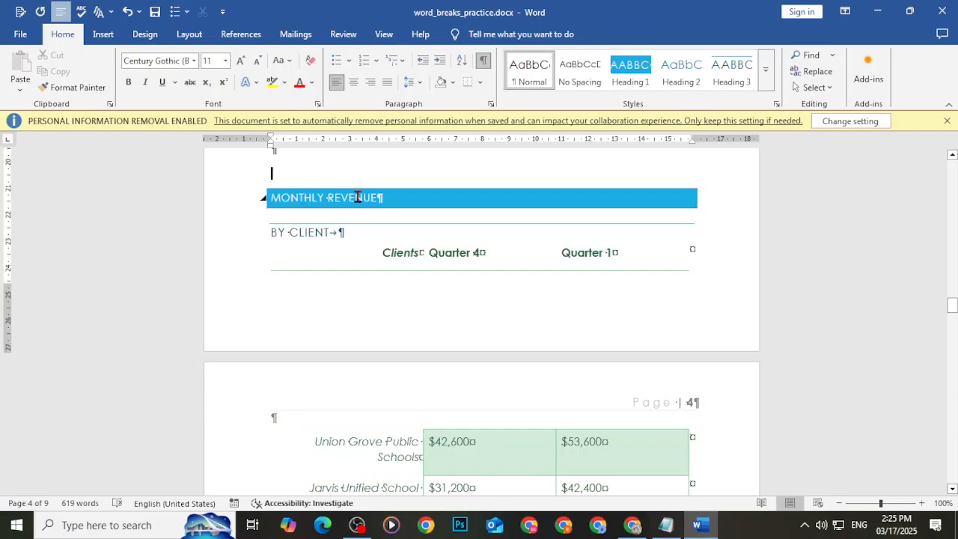
Restore the deleted page break above the MONTHLY REVENUE heading, repeating its deletion once and undoing it.
{"action": "key", "text": "ctrl+z"}
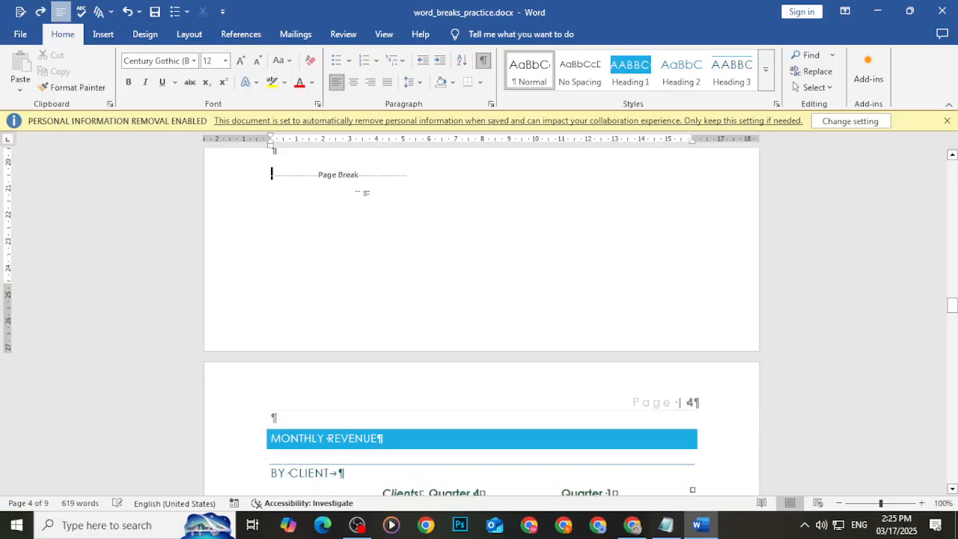
{"action": "left_click", "coordinate": [276, 177]}
{"action": "key", "text": "Delete"}
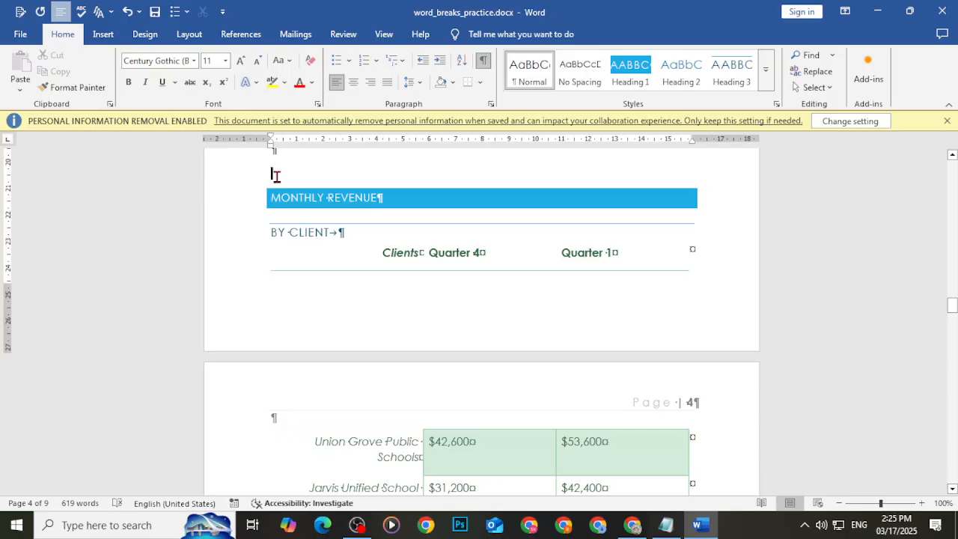
{"action": "key", "text": "ctrl+z"}
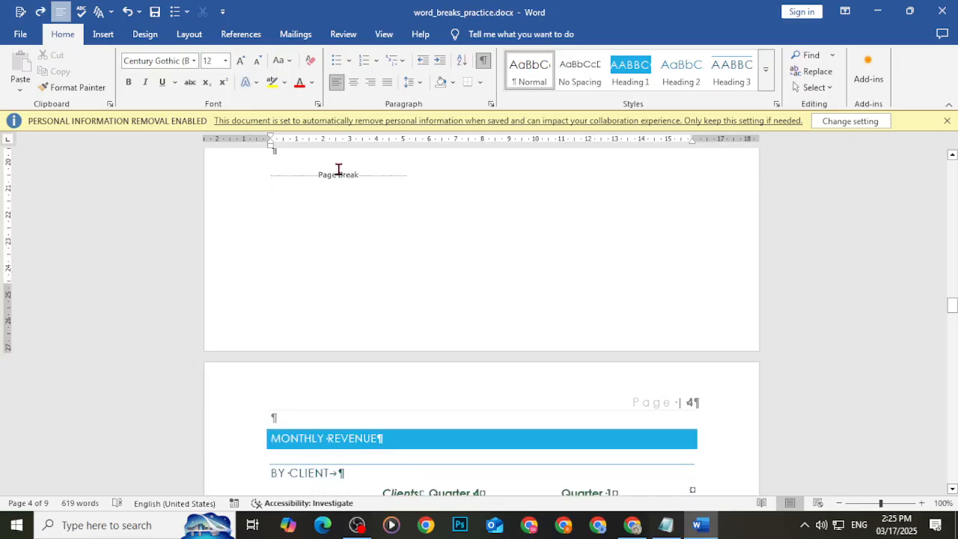
Turn off Show/Hide to hide the formatting marks around the page break below the organization chart.
{"action": "scroll", "coordinate": [380, 312], "scroll_direction": "up", "scroll_amount": 1}
{"action": "scroll", "coordinate": [327, 349], "scroll_direction": "down", "scroll_amount": 2}
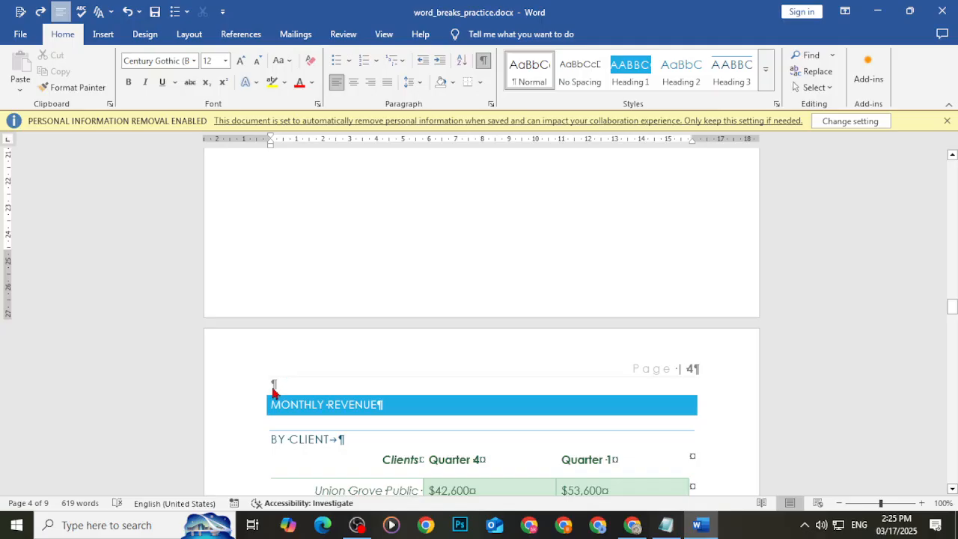
{"action": "scroll", "coordinate": [347, 443], "scroll_direction": "up", "scroll_amount": 5}
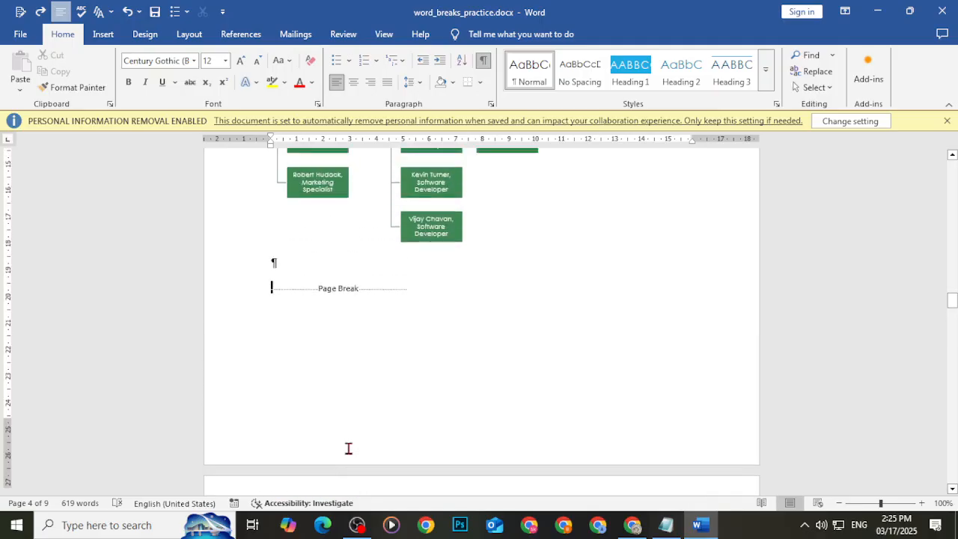
{"action": "left_click", "coordinate": [485, 63]}
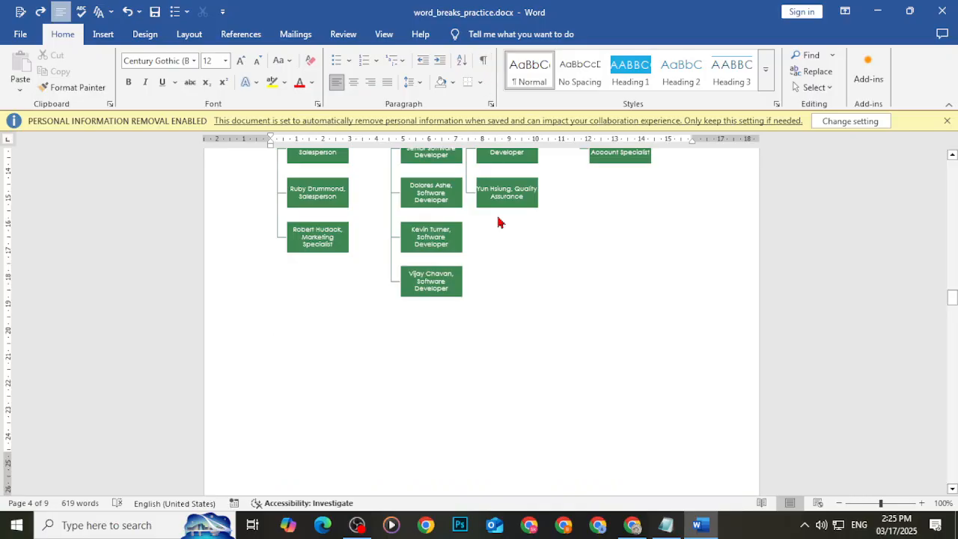
{"action": "scroll", "coordinate": [457, 291], "scroll_direction": "up", "scroll_amount": 3}
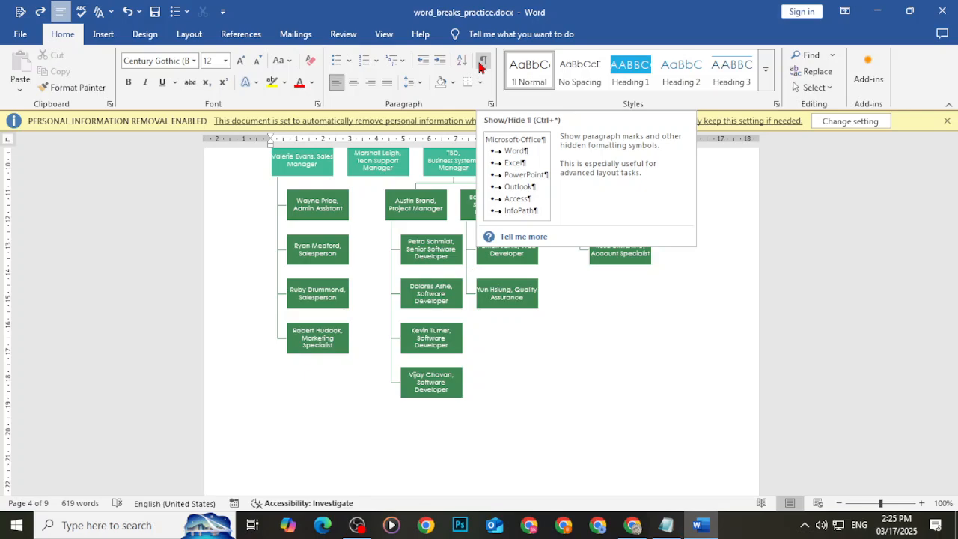
{"action": "left_click", "coordinate": [622, 367]}
{"action": "scroll", "coordinate": [661, 392], "scroll_direction": "down", "scroll_amount": 7}
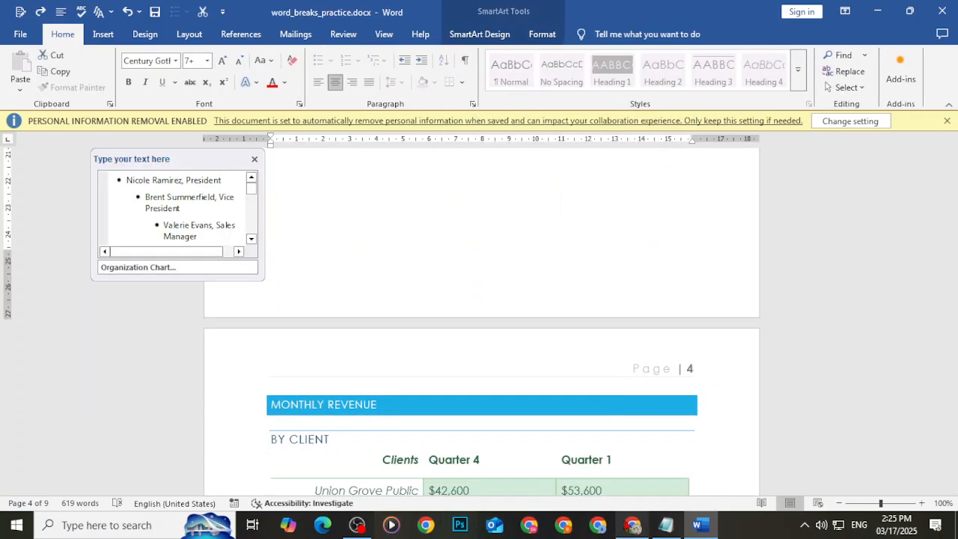
Switch to the browser lesson and read the introduction to section breaks.
{"action": "left_click", "coordinate": [633, 525]}
{"action": "scroll", "coordinate": [517, 369], "scroll_direction": "down", "scroll_amount": 4}
{"action": "scroll", "coordinate": [522, 374], "scroll_direction": "up", "scroll_amount": 4}
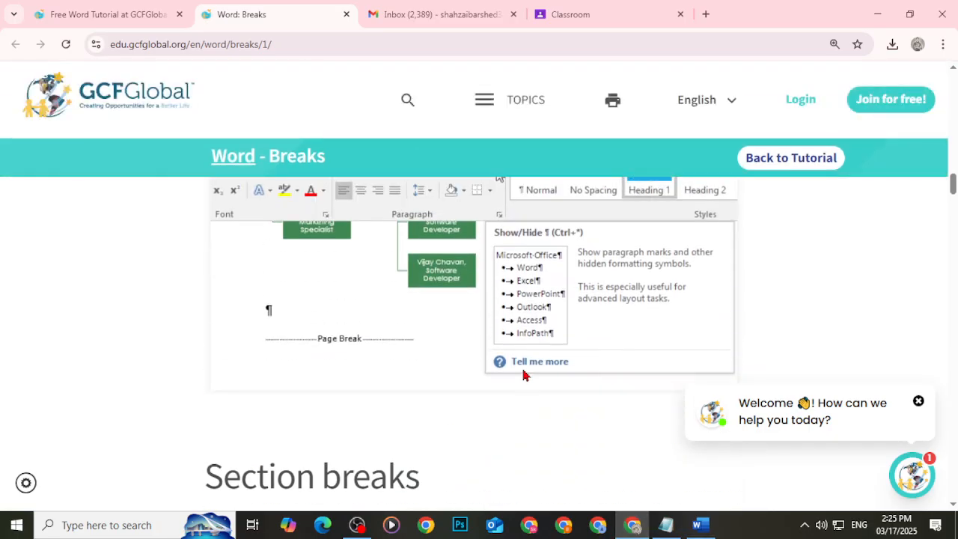
{"action": "scroll", "coordinate": [340, 372], "scroll_direction": "down", "scroll_amount": 3}
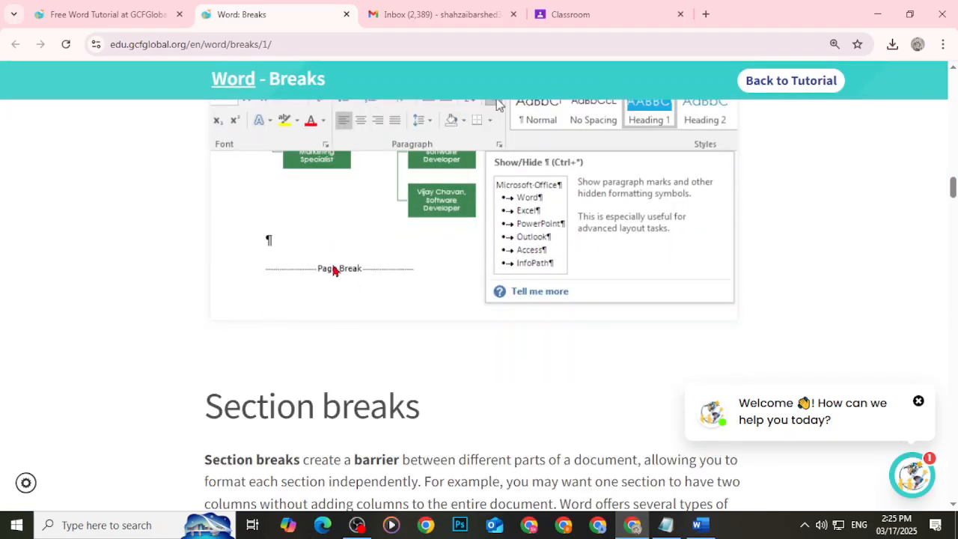
{"action": "scroll", "coordinate": [380, 367], "scroll_direction": "down", "scroll_amount": 2}
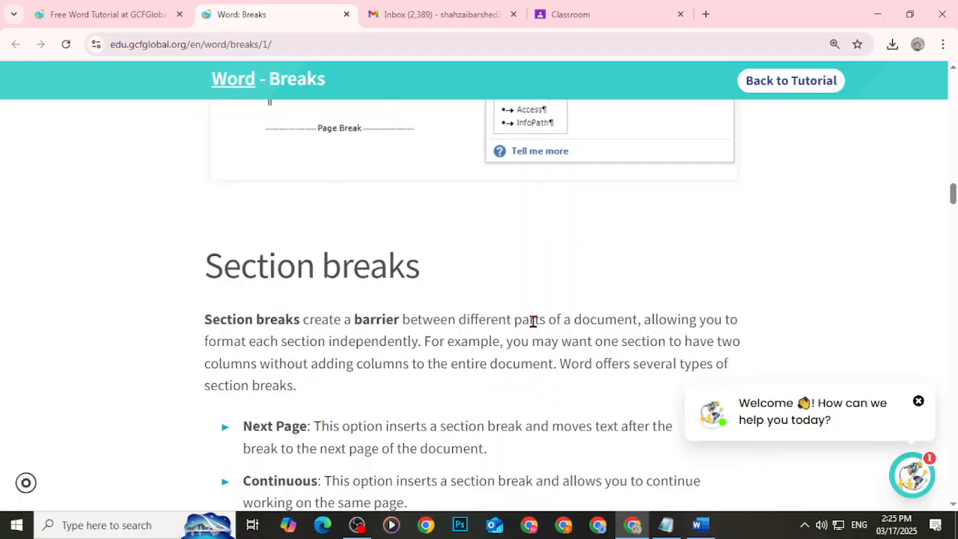
{"action": "left_click_drag", "start_coordinate": [533, 320], "coordinate": [606, 319]}
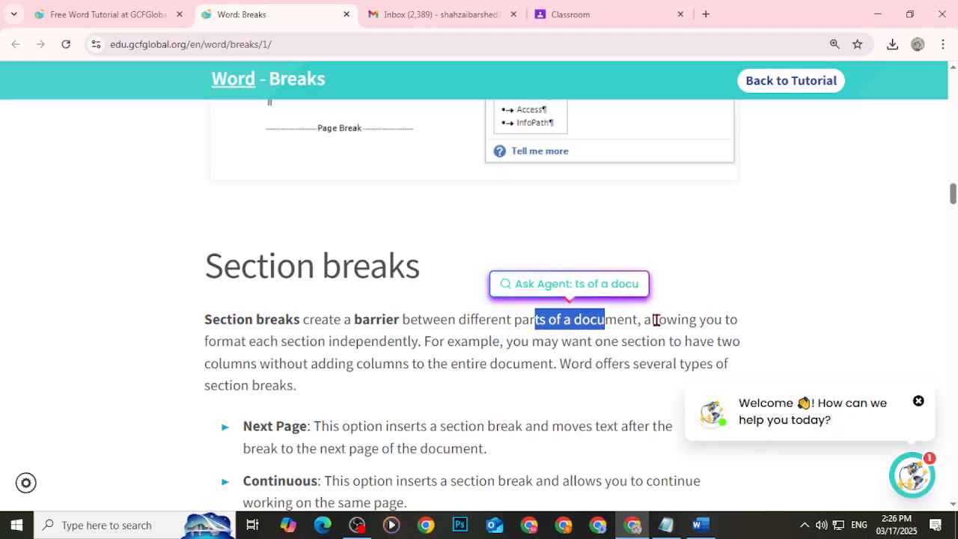
{"action": "scroll", "coordinate": [483, 346], "scroll_direction": "down", "scroll_amount": 2}
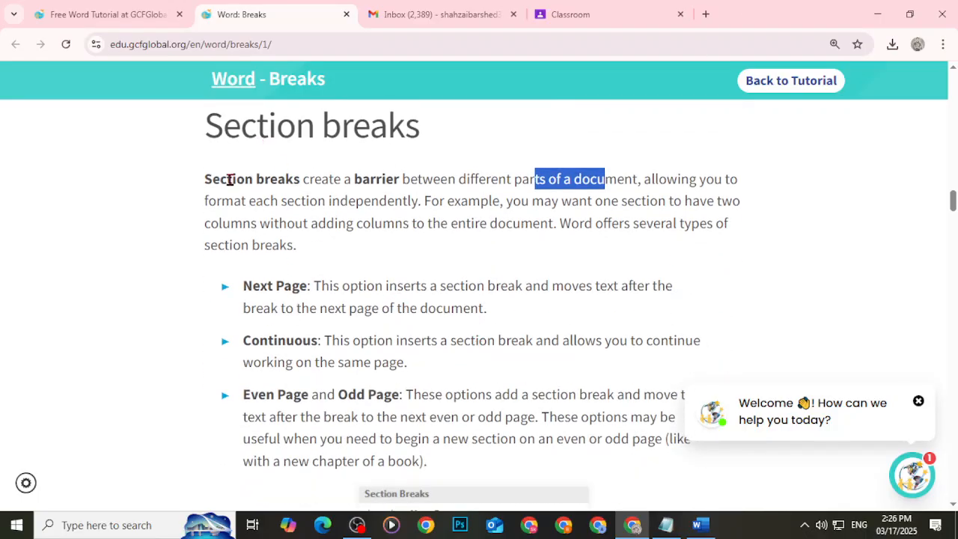
Read the descriptions of the Next Page, Continuous, Even Page and Odd Page section breaks.
{"action": "left_click_drag", "start_coordinate": [248, 288], "coordinate": [288, 286]}
{"action": "left_click_drag", "start_coordinate": [259, 344], "coordinate": [294, 350]}
{"action": "left_click_drag", "start_coordinate": [275, 395], "coordinate": [322, 398]}
{"action": "left_click_drag", "start_coordinate": [359, 413], "coordinate": [388, 408]}
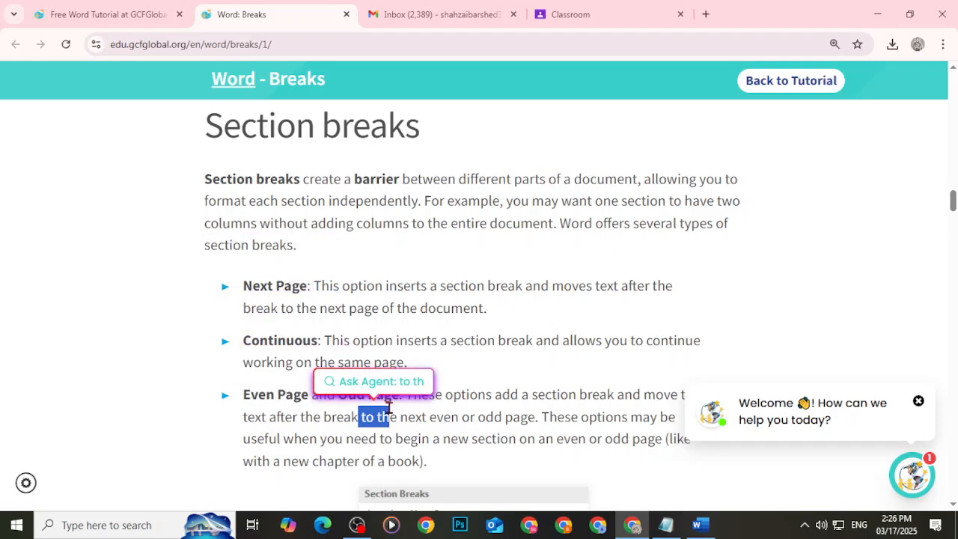
{"action": "scroll", "coordinate": [388, 409], "scroll_direction": "down", "scroll_amount": 3}
{"action": "scroll", "coordinate": [388, 414], "scroll_direction": "down", "scroll_amount": 3}
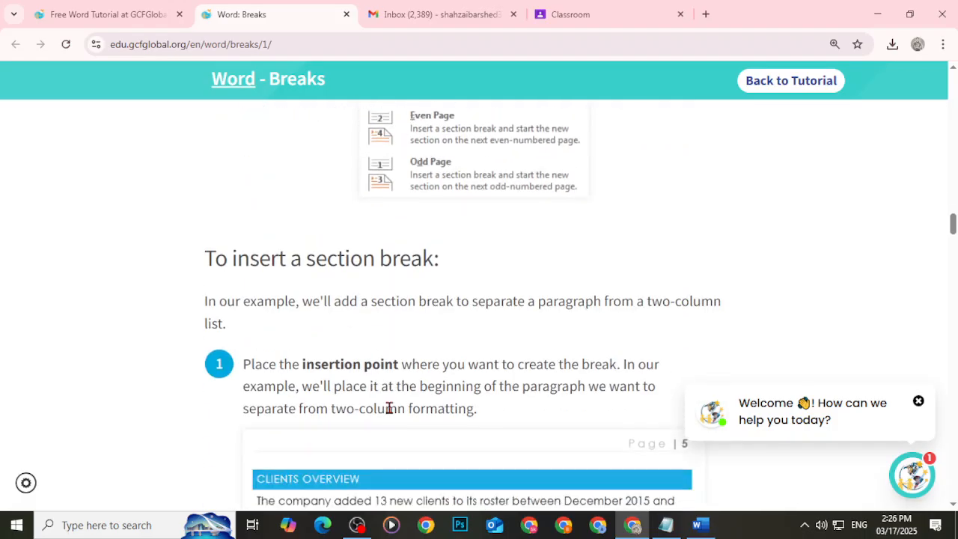
Read steps 1 and 2 on inserting a section break, covering where to place the insertion point and the Continuous option.
{"action": "scroll", "coordinate": [388, 408], "scroll_direction": "down", "scroll_amount": 3}
{"action": "scroll", "coordinate": [388, 408], "scroll_direction": "up", "scroll_amount": 3}
{"action": "left_click_drag", "start_coordinate": [249, 258], "coordinate": [356, 282]}
{"action": "scroll", "coordinate": [384, 376], "scroll_direction": "down", "scroll_amount": 2}
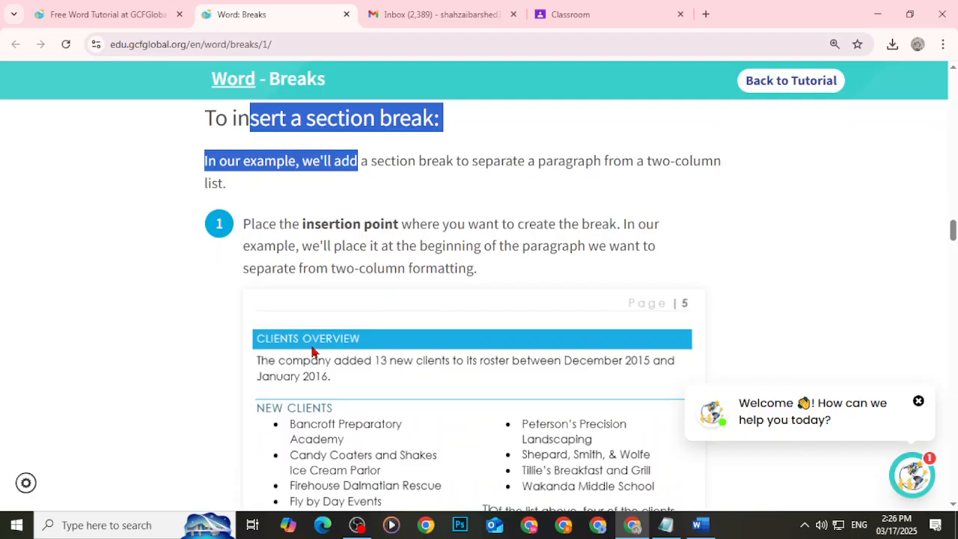
{"action": "left_click_drag", "start_coordinate": [250, 223], "coordinate": [619, 223]}
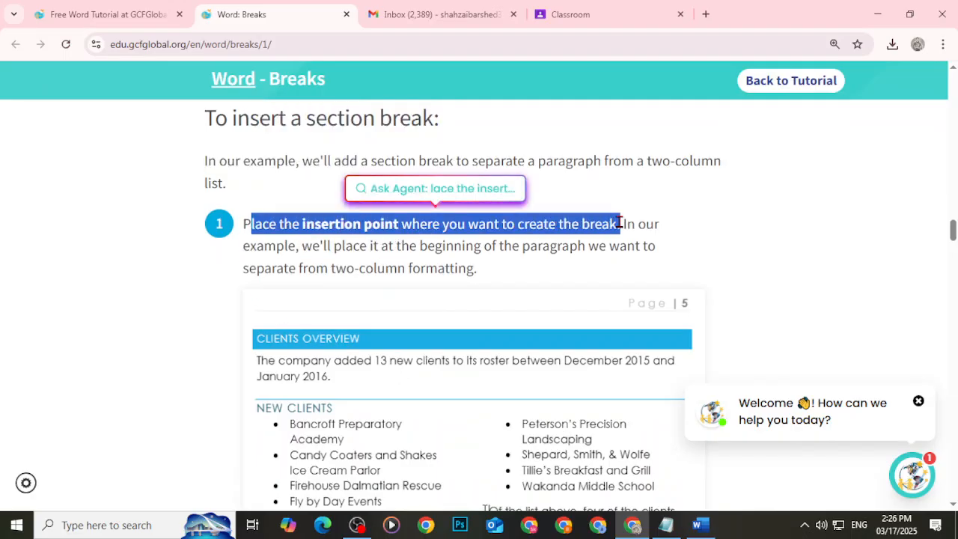
{"action": "scroll", "coordinate": [619, 247], "scroll_direction": "down", "scroll_amount": 3}
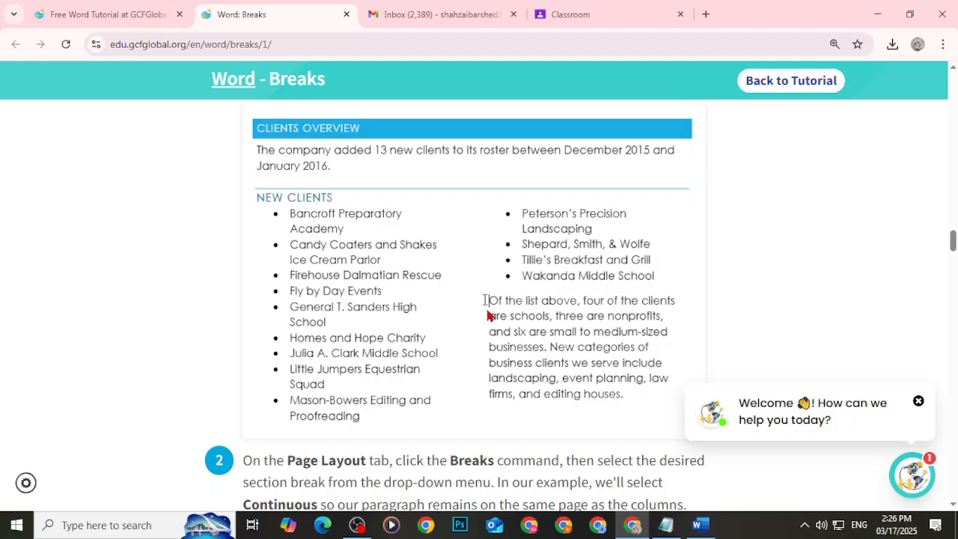
{"action": "scroll", "coordinate": [488, 315], "scroll_direction": "down", "scroll_amount": 5}
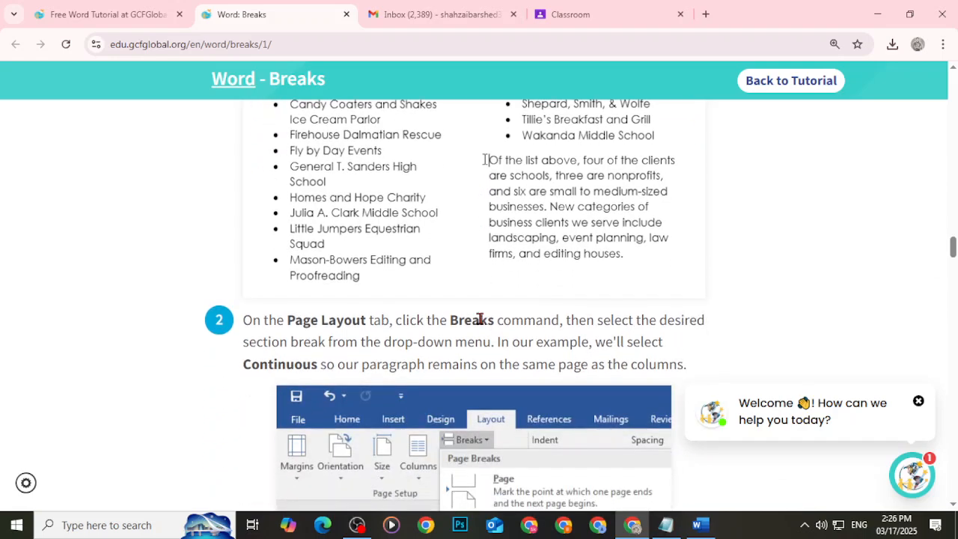
{"action": "scroll", "coordinate": [514, 350], "scroll_direction": "down", "scroll_amount": 1}
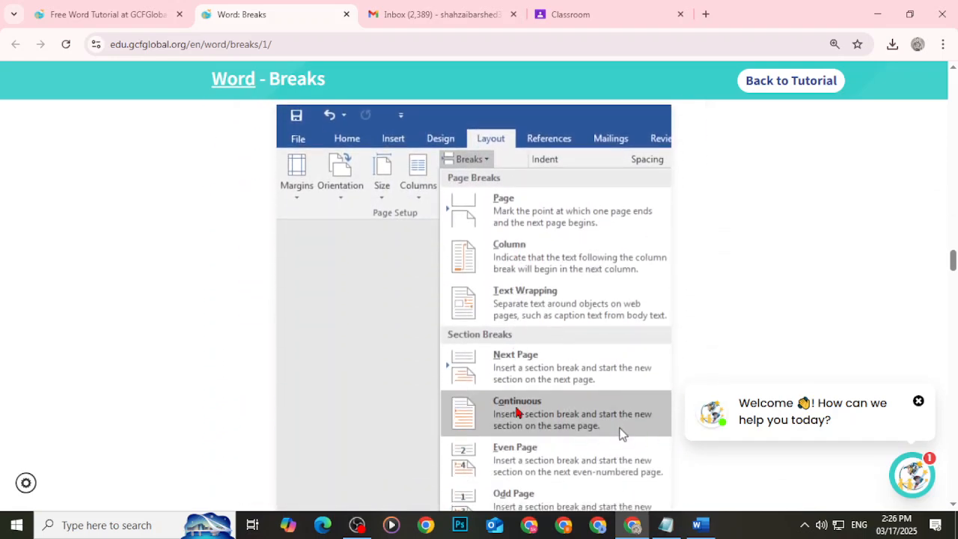
{"action": "scroll", "coordinate": [620, 434], "scroll_direction": "up", "scroll_amount": 3}
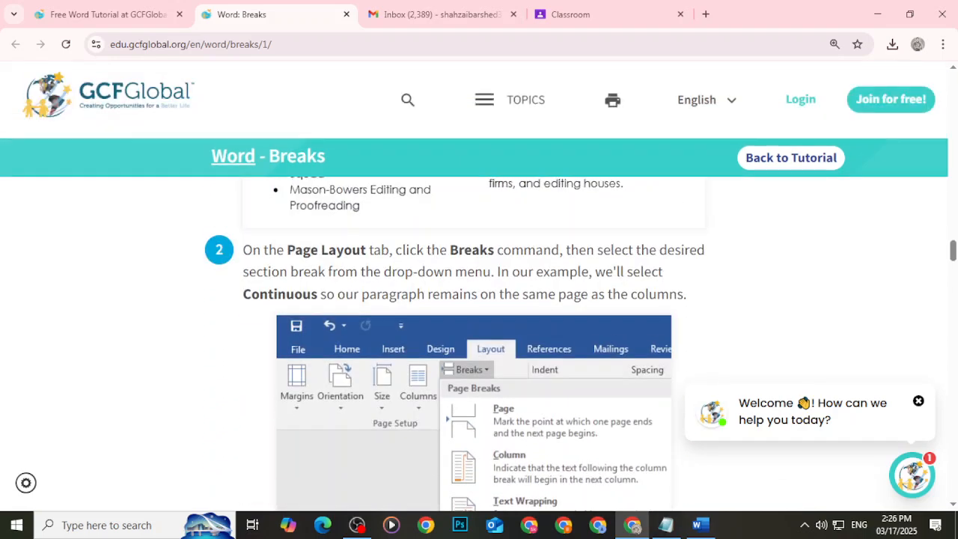
Switch to word_breaks_practice.docx in Word and look through its pages for the two-column new clients list.
{"action": "left_click", "coordinate": [700, 525]}
{"action": "scroll", "coordinate": [454, 338], "scroll_direction": "down", "scroll_amount": 15}
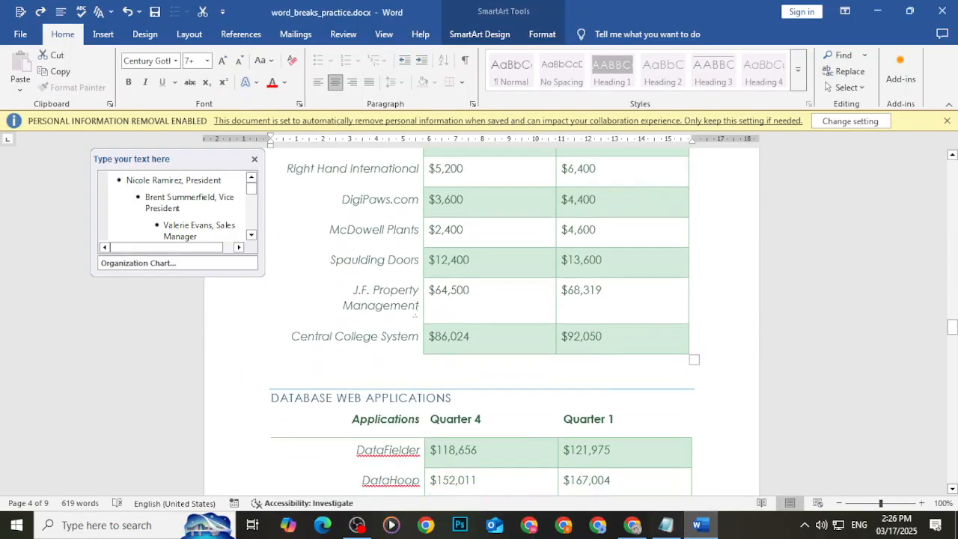
{"action": "scroll", "coordinate": [397, 318], "scroll_direction": "up", "scroll_amount": 15}
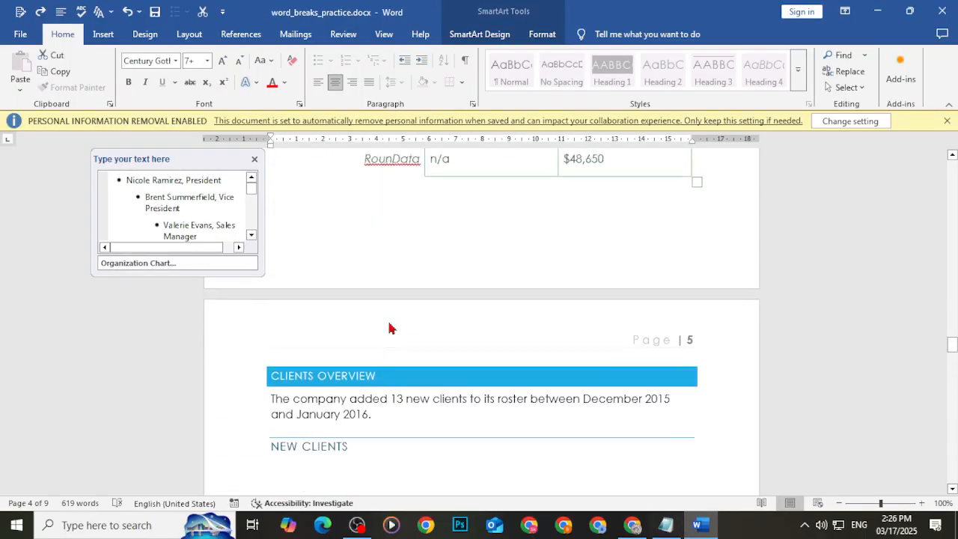
{"action": "scroll", "coordinate": [387, 323], "scroll_direction": "up", "scroll_amount": 15}
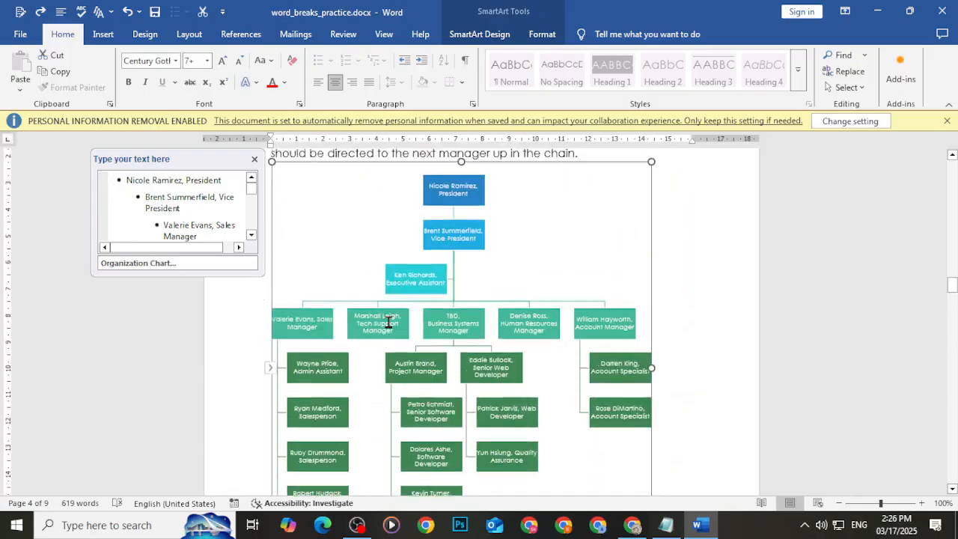
{"action": "scroll", "coordinate": [388, 320], "scroll_direction": "up", "scroll_amount": 15}
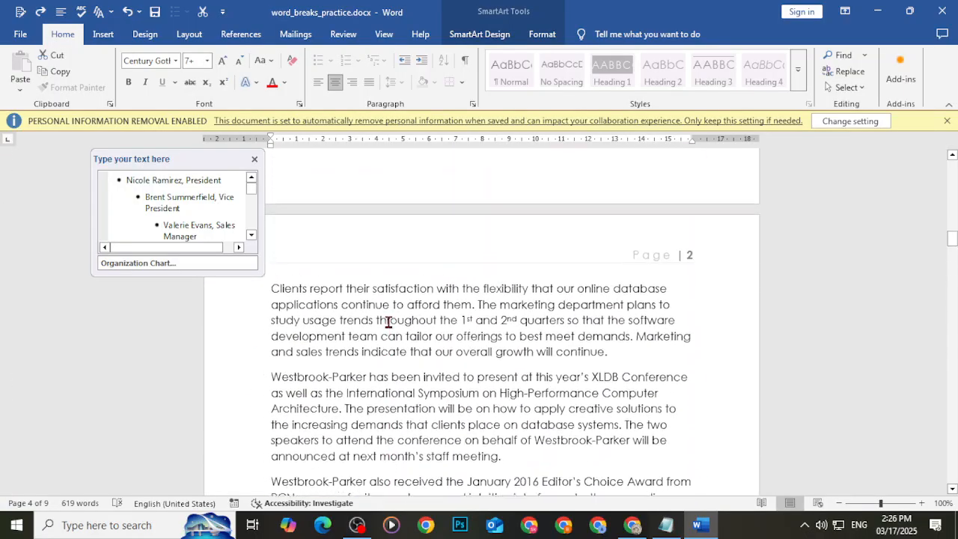
{"action": "scroll", "coordinate": [388, 321], "scroll_direction": "up", "scroll_amount": 15}
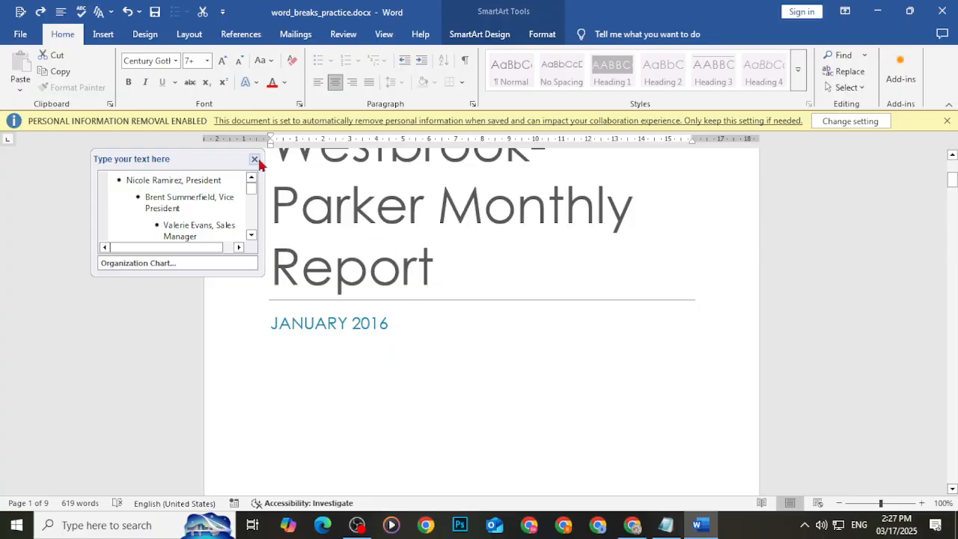
{"action": "scroll", "coordinate": [388, 261], "scroll_direction": "down", "scroll_amount": 3, "text": "ctrl"}
{"action": "scroll", "coordinate": [388, 260], "scroll_direction": "down", "scroll_amount": 2, "text": "ctrl"}
{"action": "scroll", "coordinate": [517, 279], "scroll_direction": "down", "scroll_amount": 3}
{"action": "scroll", "coordinate": [513, 322], "scroll_direction": "down", "scroll_amount": 6}
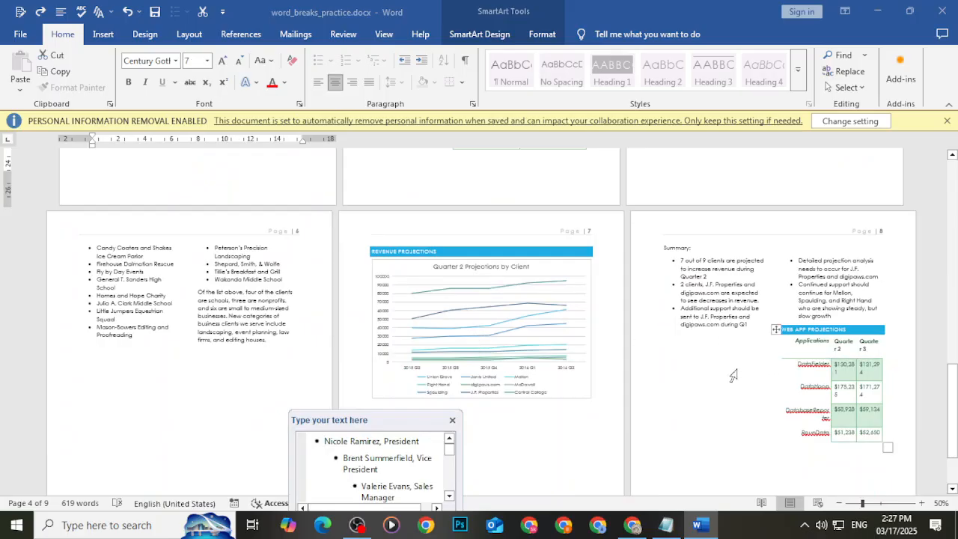
Close the organization chart's text pane and place the insertion point before the paragraph "Of the list above" on page 6.
{"action": "scroll", "coordinate": [761, 372], "scroll_direction": "up", "scroll_amount": 6, "text": "ctrl"}
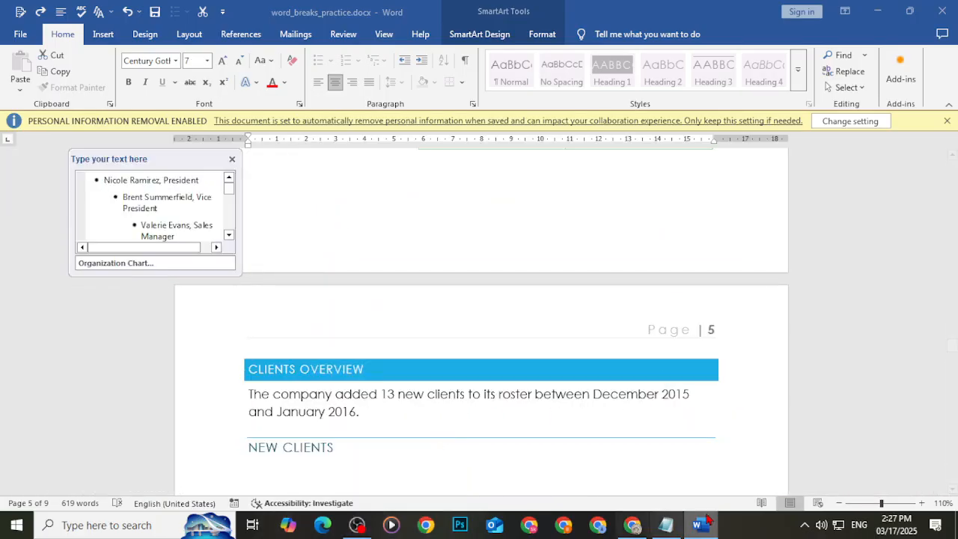
{"action": "left_click", "coordinate": [232, 159]}
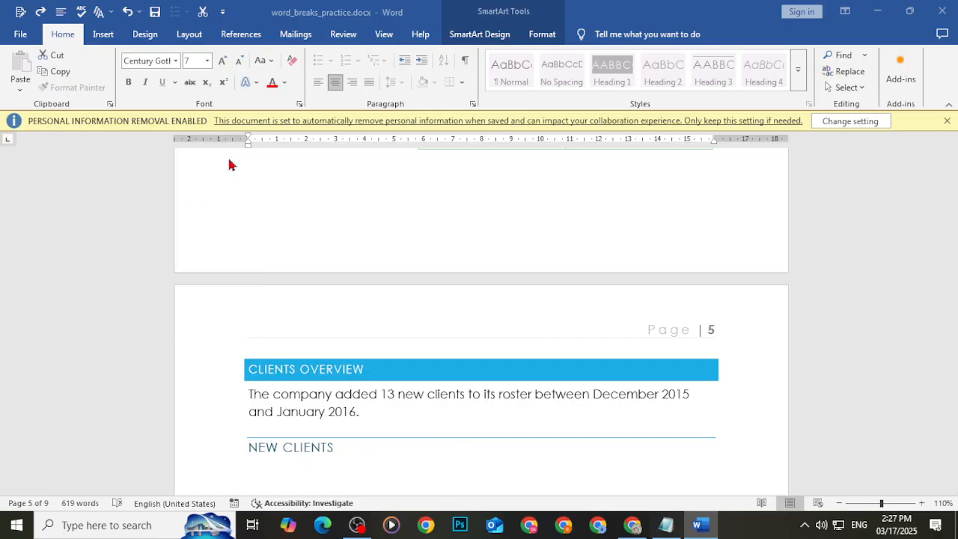
{"action": "scroll", "coordinate": [518, 466], "scroll_direction": "down", "scroll_amount": 10}
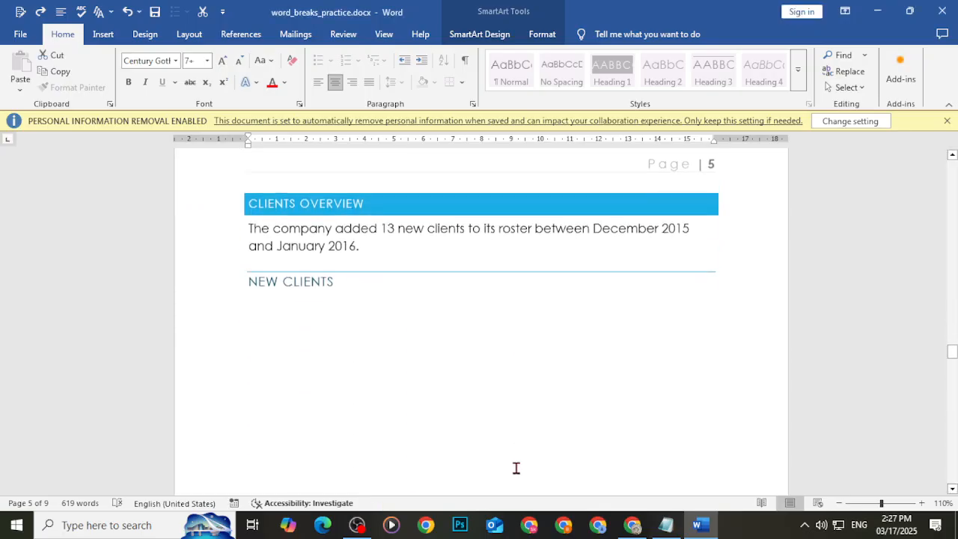
{"action": "scroll", "coordinate": [501, 479], "scroll_direction": "down", "scroll_amount": 4}
{"action": "scroll", "coordinate": [498, 475], "scroll_direction": "up", "scroll_amount": 3}
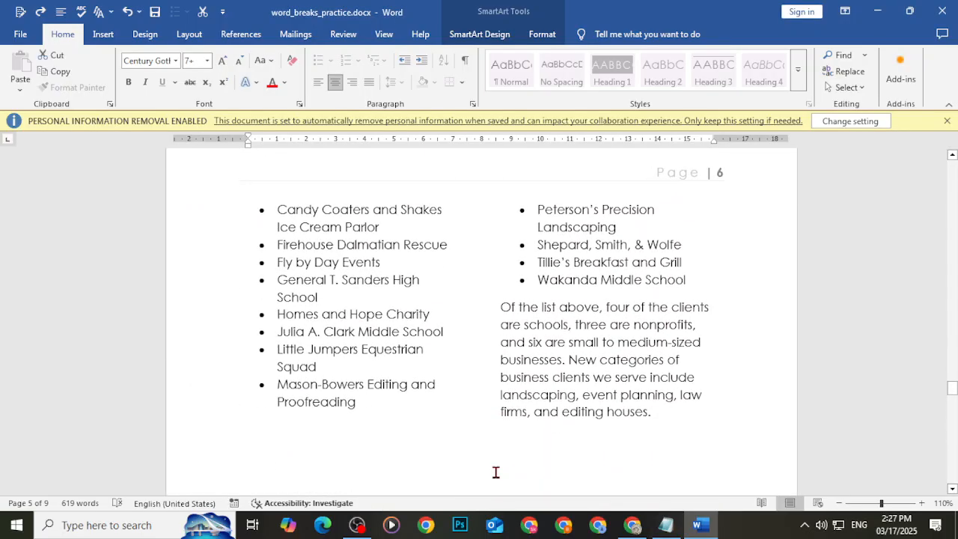
{"action": "left_click", "coordinate": [501, 302]}
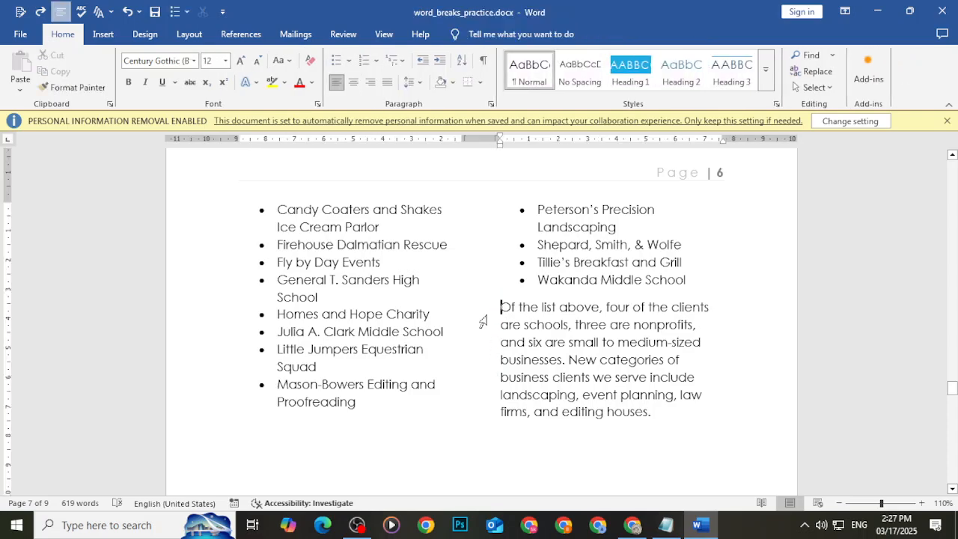
{"action": "left_click", "coordinate": [105, 36]}
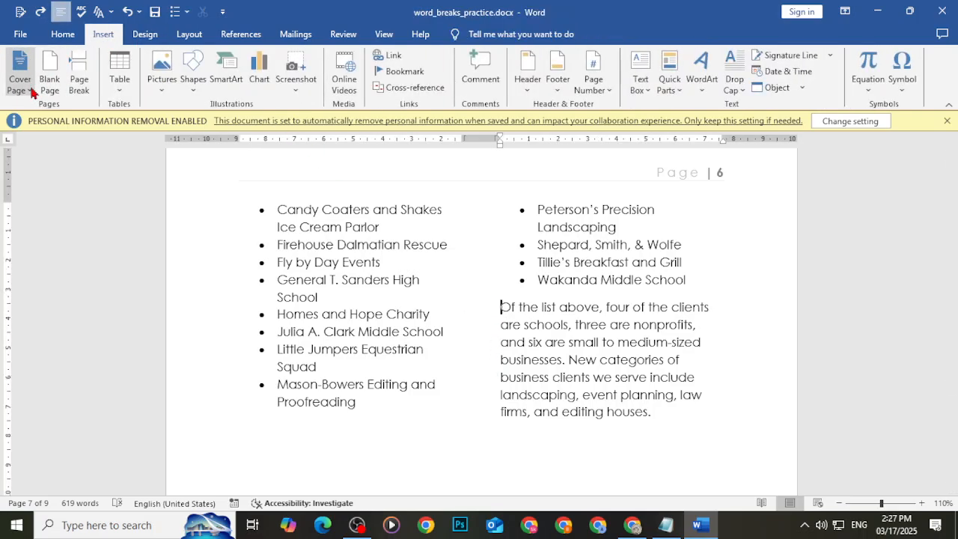
{"action": "left_click", "coordinate": [63, 34]}
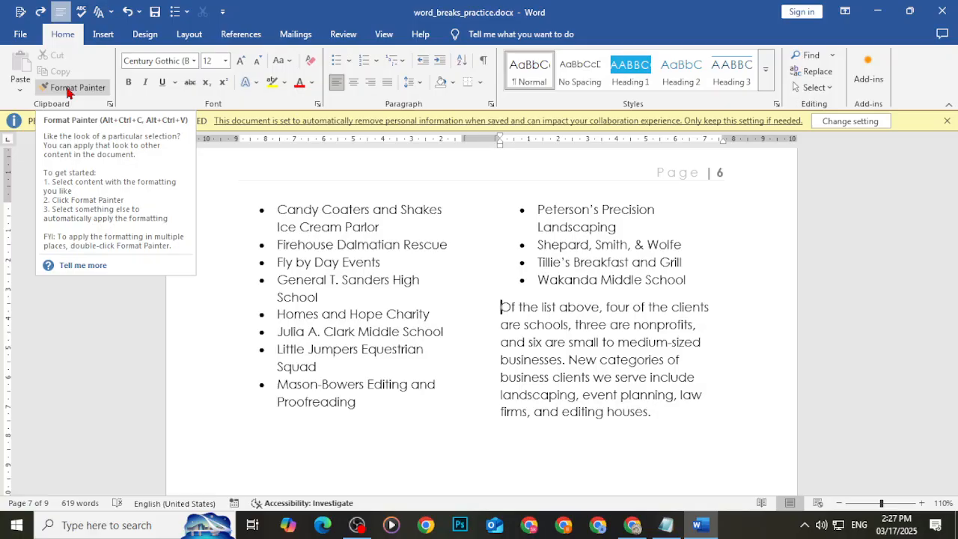
{"action": "left_click", "coordinate": [90, 31]}
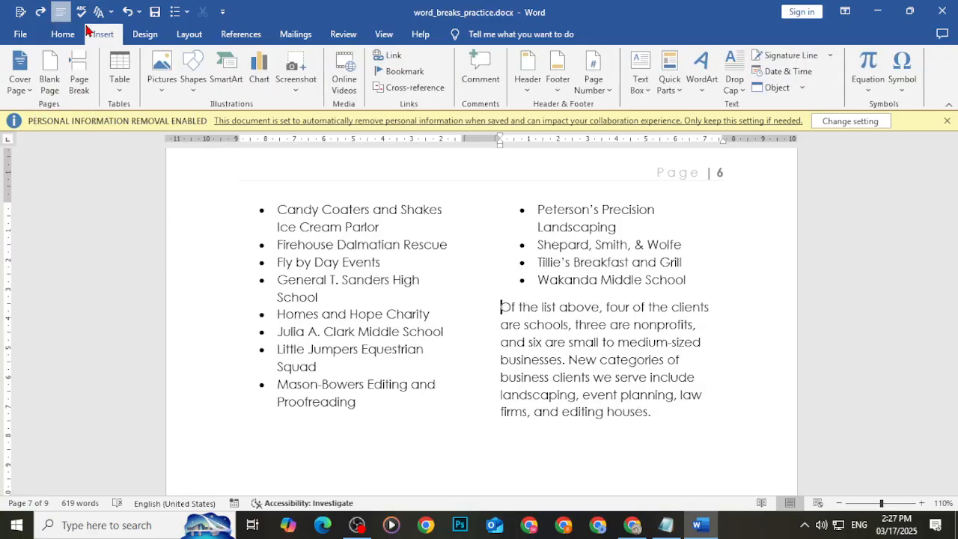
Try a Next Page section break before the paragraph "Of the list above" and undo it.
{"action": "left_click", "coordinate": [145, 36]}
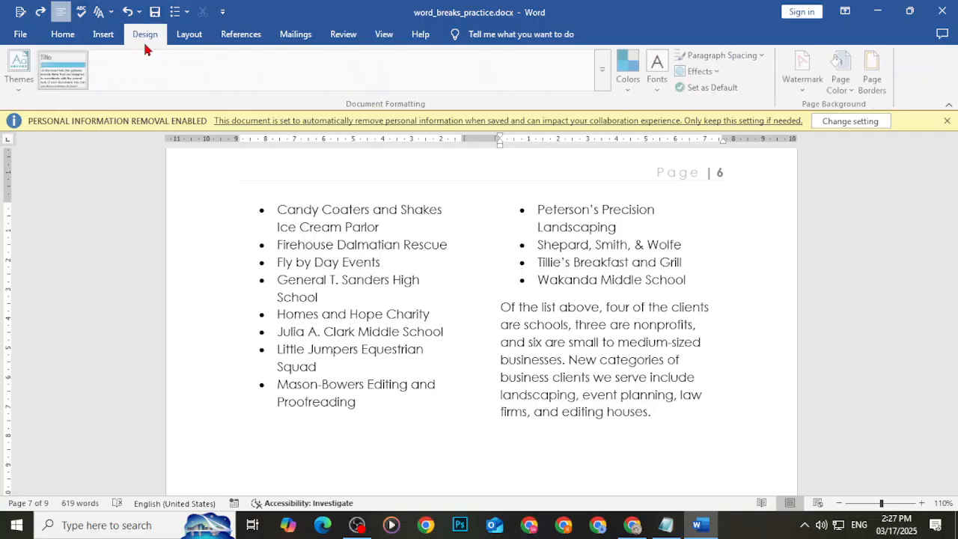
{"action": "left_click", "coordinate": [192, 39]}
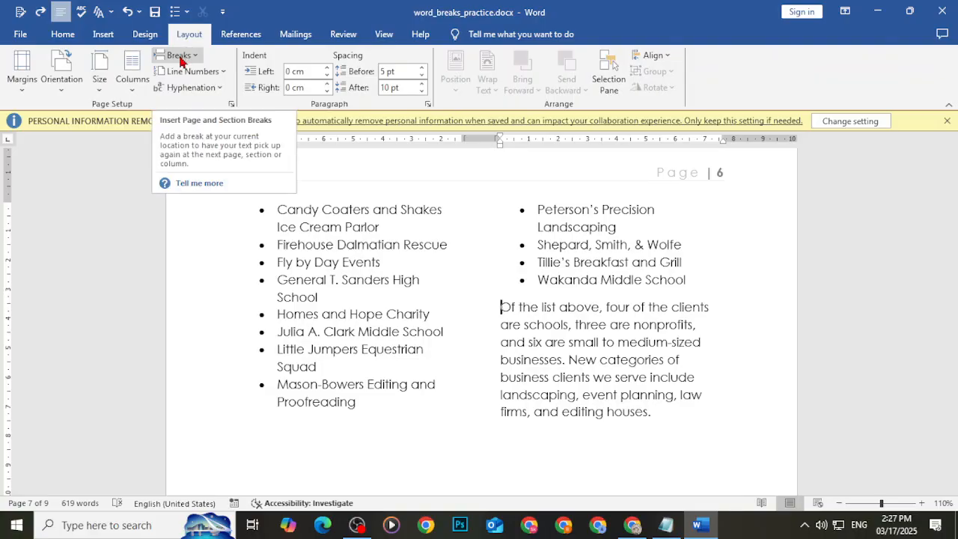
{"action": "left_click", "coordinate": [180, 57]}
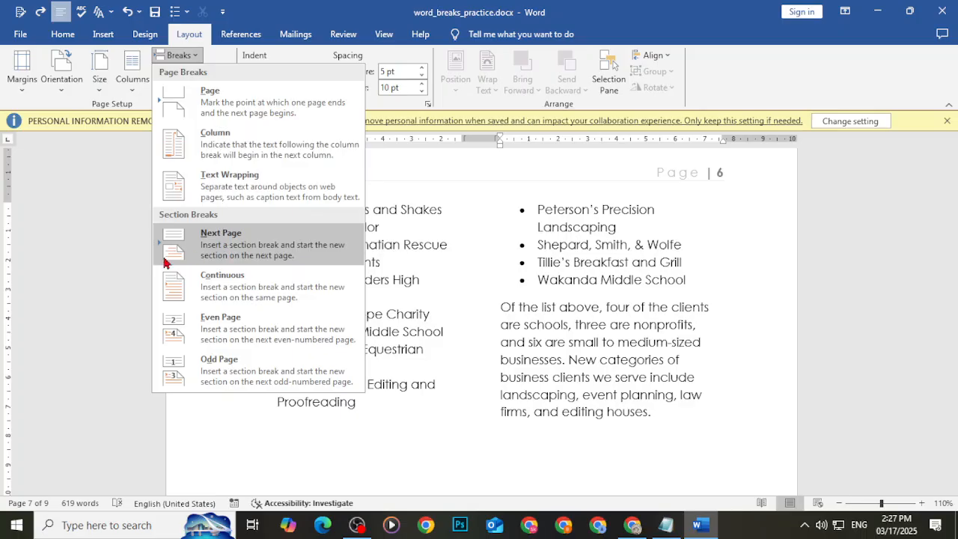
{"action": "left_click", "coordinate": [245, 260]}
{"action": "scroll", "coordinate": [449, 364], "scroll_direction": "down", "scroll_amount": 3}
{"action": "scroll", "coordinate": [450, 368], "scroll_direction": "up", "scroll_amount": 15}
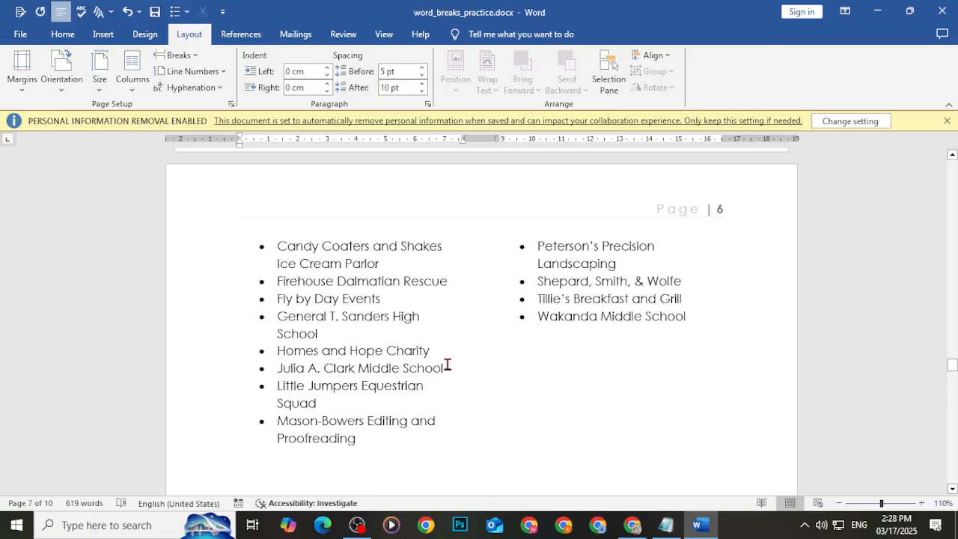
{"action": "key", "text": "ctrl+z"}
Try a Continuous section break before the paragraph "Of the list above", look at the paragraph's placement, and undo the break.
{"action": "left_click", "coordinate": [191, 56]}
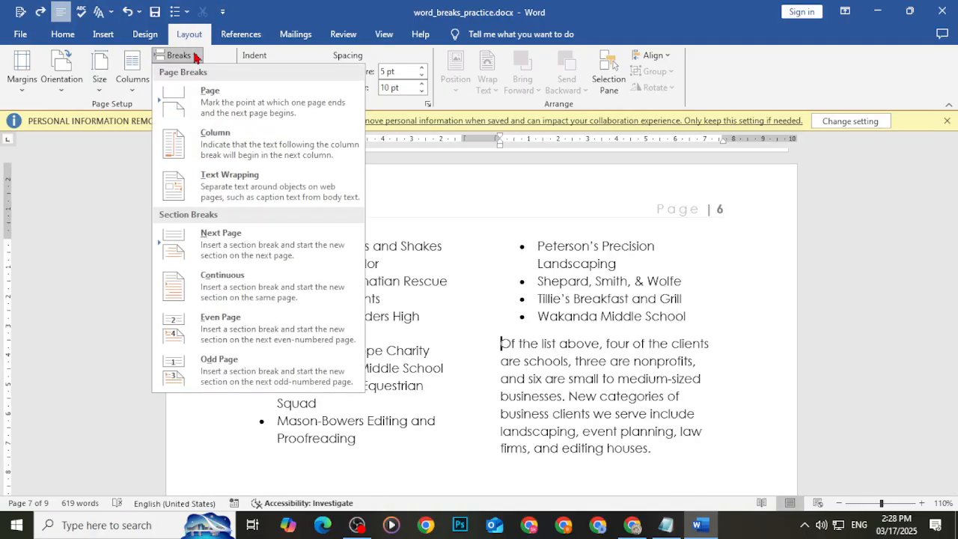
{"action": "left_click", "coordinate": [226, 292]}
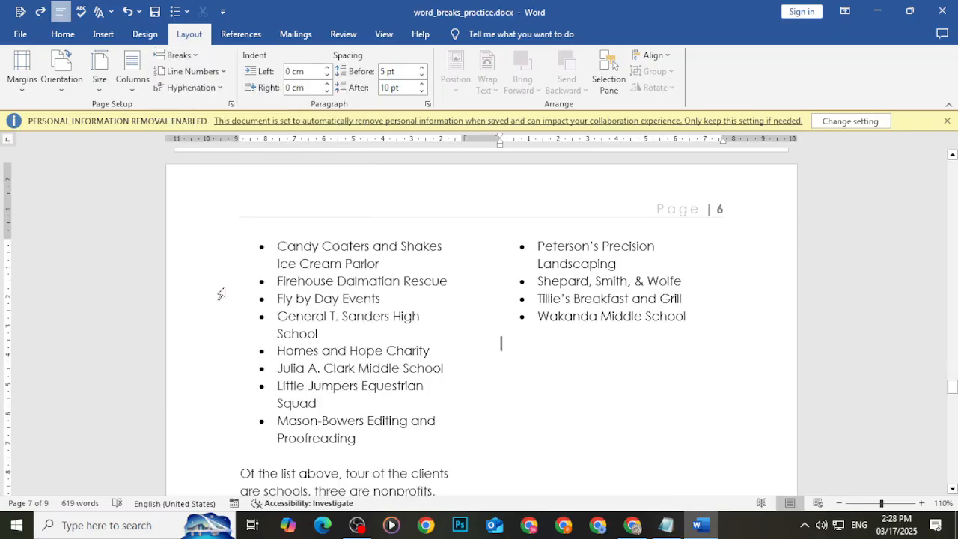
{"action": "scroll", "coordinate": [323, 402], "scroll_direction": "down", "scroll_amount": 2}
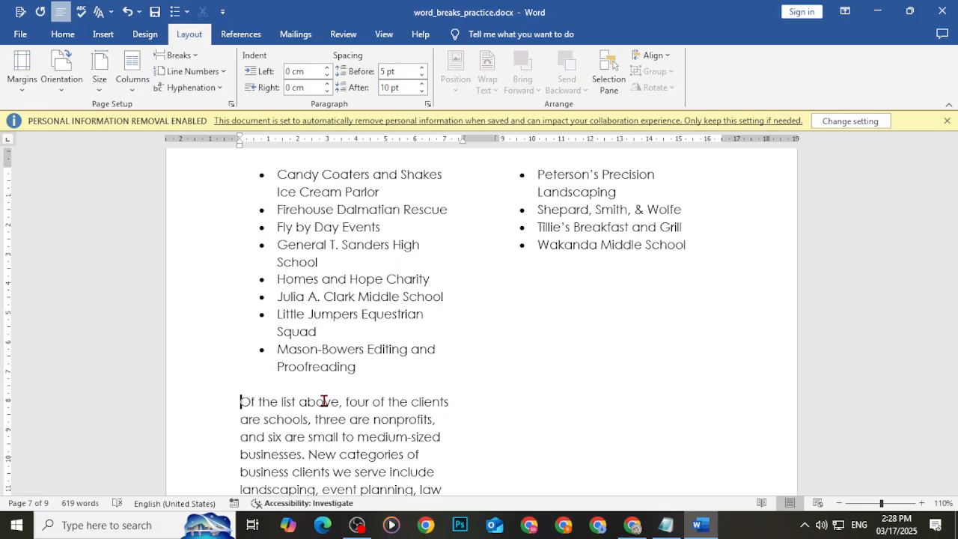
{"action": "left_click", "coordinate": [179, 55]}
{"action": "left_click", "coordinate": [491, 339]}
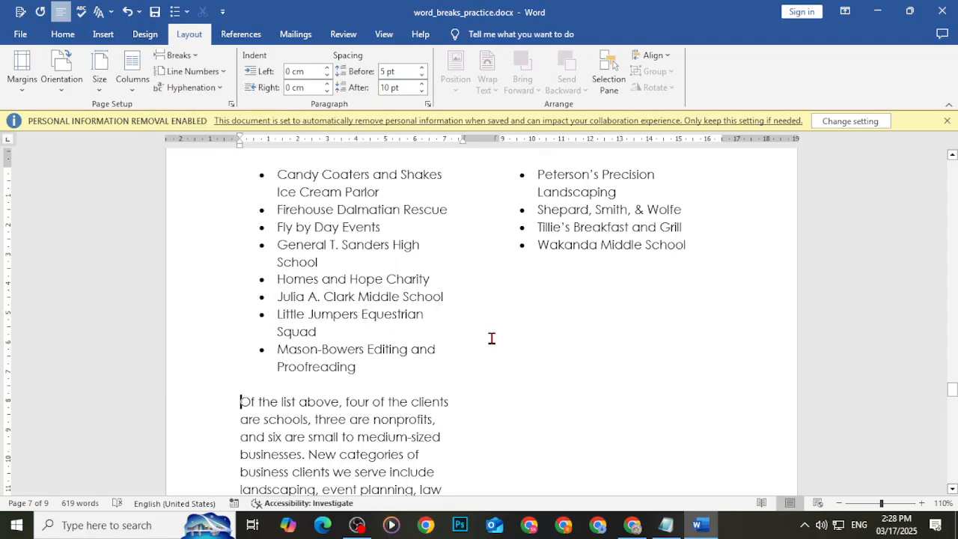
{"action": "key", "text": "ctrl+shift+Return"}
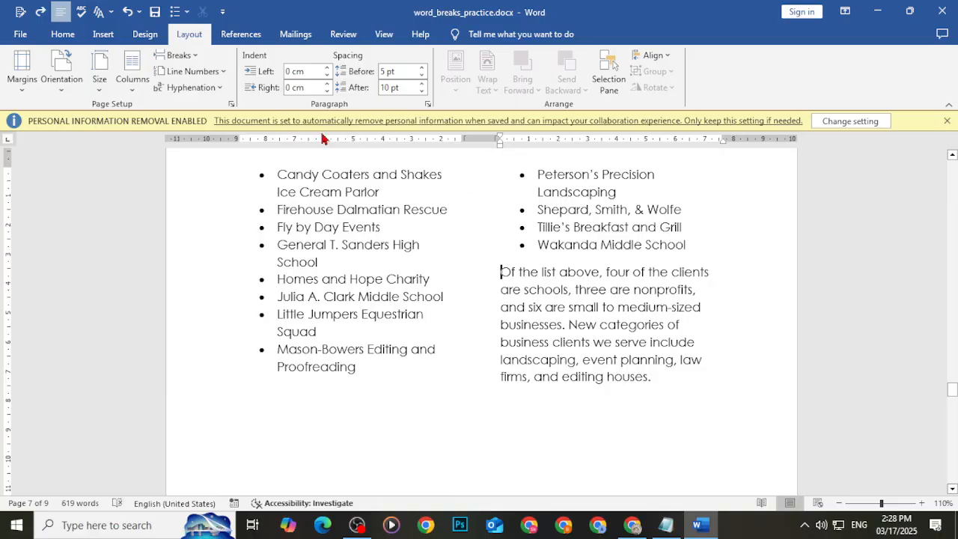
Try an Even Page section break before the paragraph "Of the list above" and undo it.
{"action": "left_click", "coordinate": [179, 56]}
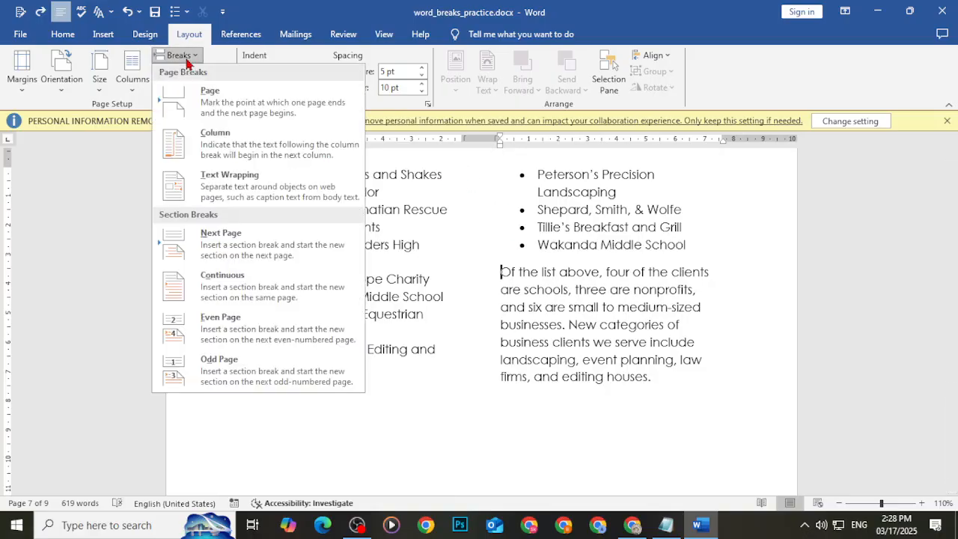
{"action": "left_click", "coordinate": [234, 342]}
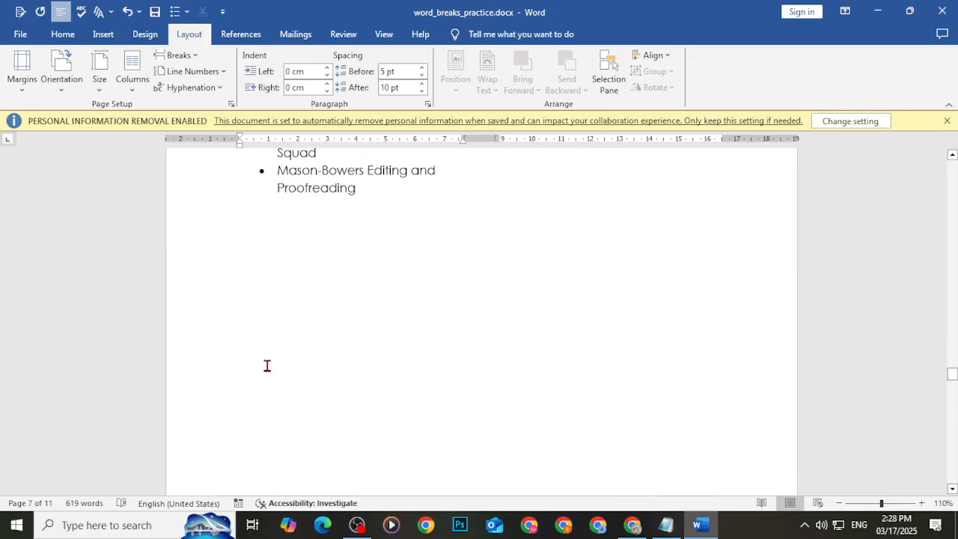
{"action": "key", "text": "ctrl+z"}
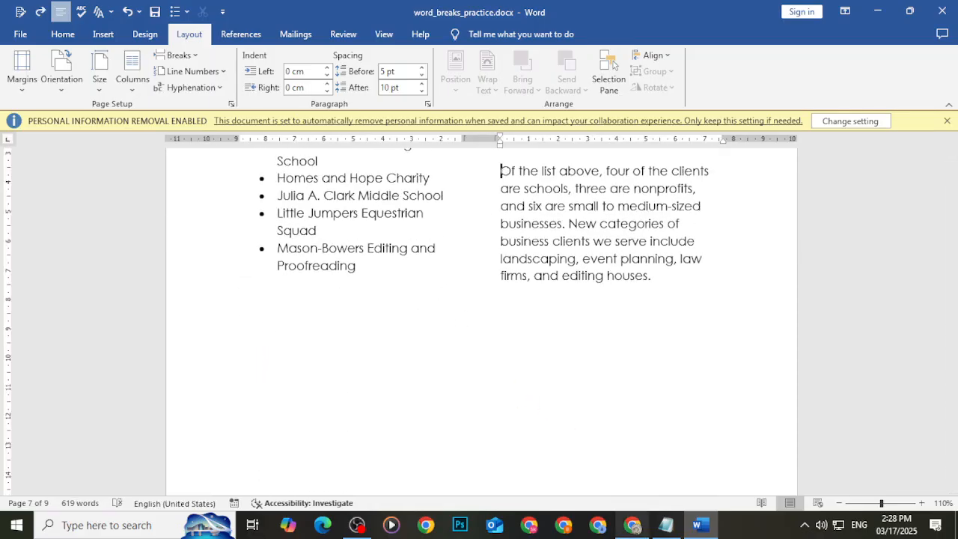
Switch to the GCFGlobal Breaks lesson in the browser and reread step 2 on choosing a section break, including the Continuous option.
{"action": "left_click", "coordinate": [632, 524]}
{"action": "left_click_drag", "start_coordinate": [327, 250], "coordinate": [357, 253]}
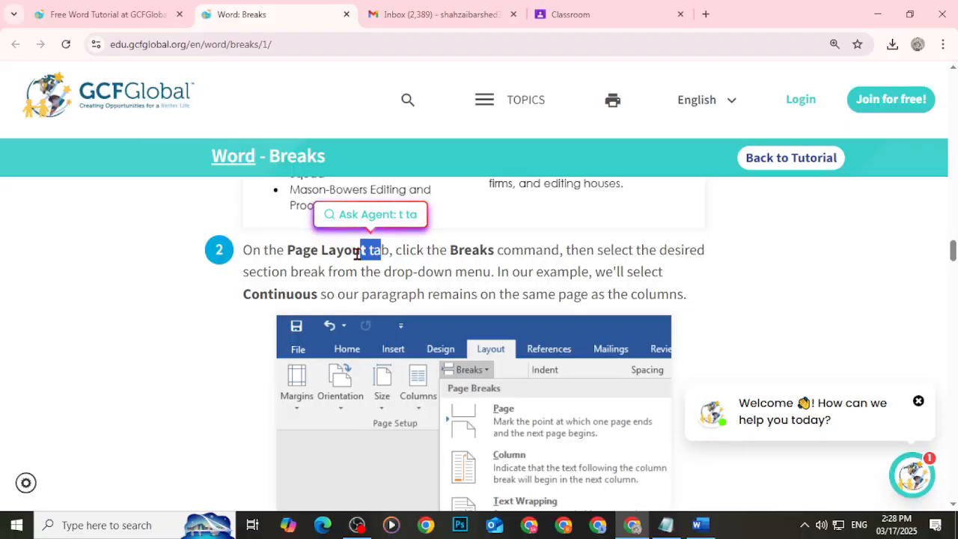
{"action": "left_click_drag", "start_coordinate": [401, 251], "coordinate": [500, 253]}
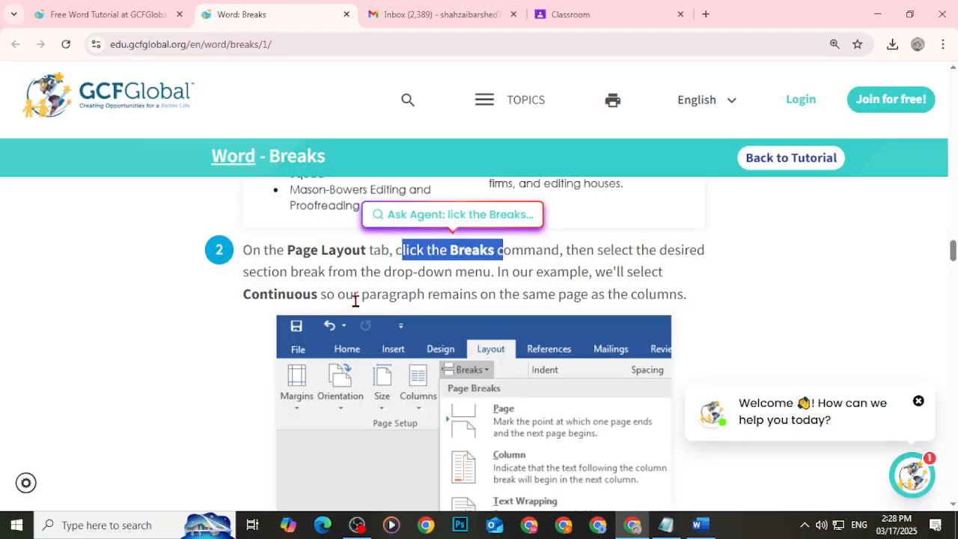
{"action": "scroll", "coordinate": [425, 288], "scroll_direction": "down", "scroll_amount": 3}
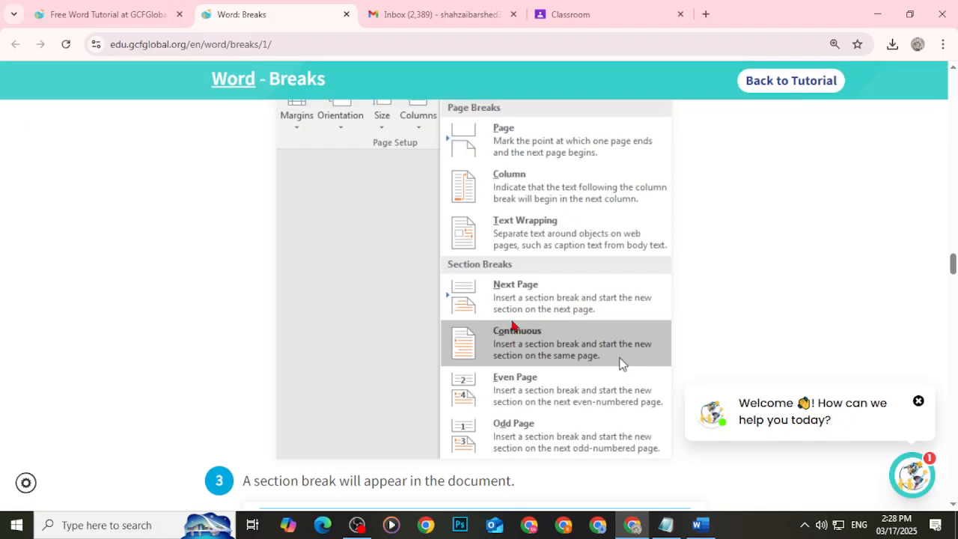
{"action": "scroll", "coordinate": [514, 326], "scroll_direction": "up", "scroll_amount": 1}
{"action": "scroll", "coordinate": [499, 333], "scroll_direction": "down", "scroll_amount": 2}
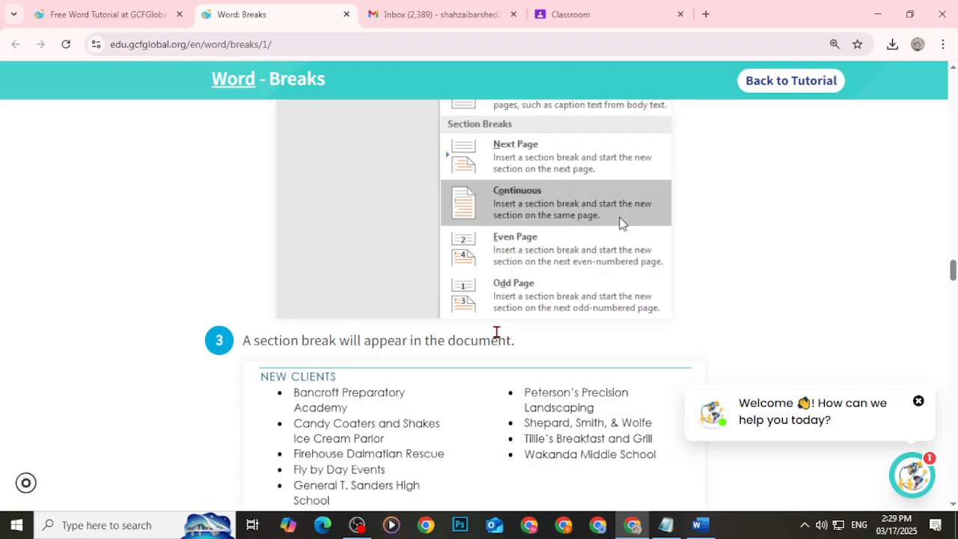
{"action": "scroll", "coordinate": [536, 273], "scroll_direction": "up", "scroll_amount": 1}
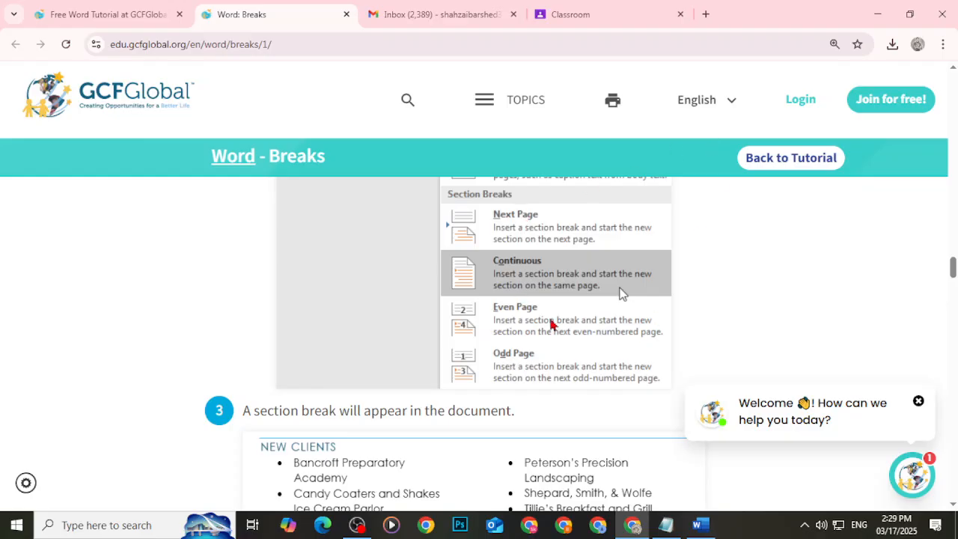
Read lesson steps 4 and 5 on formatting the text before and after a section break with separate column layouts.
{"action": "scroll", "coordinate": [488, 327], "scroll_direction": "down", "scroll_amount": 7}
{"action": "scroll", "coordinate": [487, 326], "scroll_direction": "down", "scroll_amount": 2}
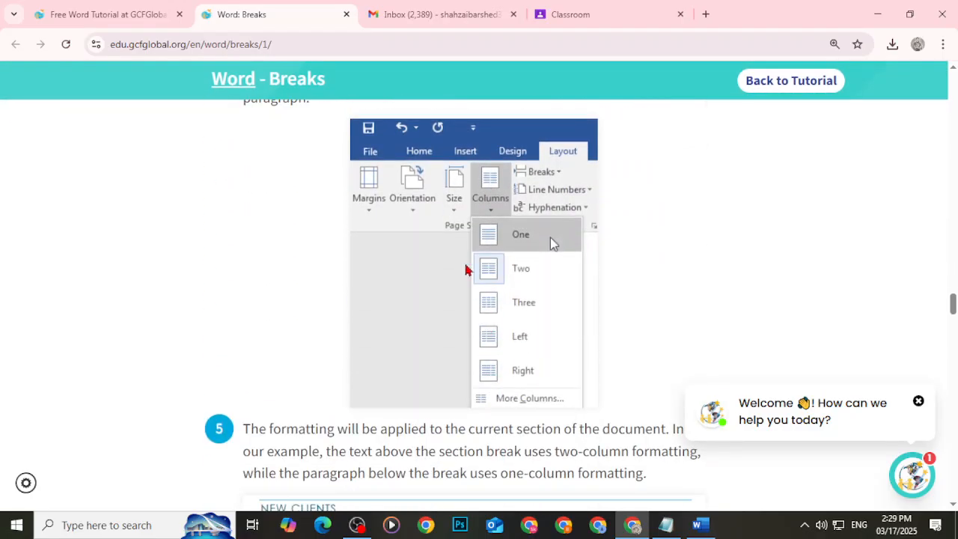
{"action": "scroll", "coordinate": [459, 265], "scroll_direction": "up", "scroll_amount": 3}
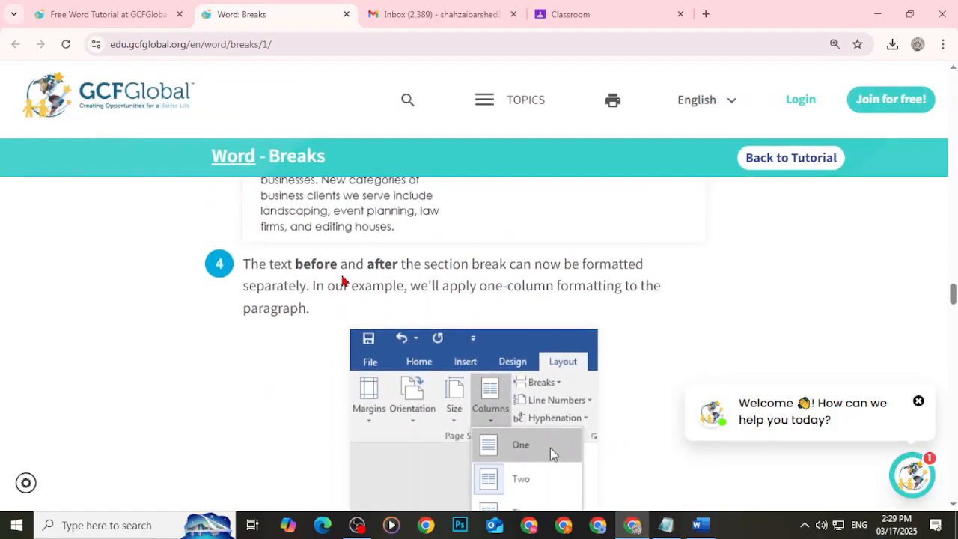
{"action": "scroll", "coordinate": [427, 373], "scroll_direction": "down", "scroll_amount": 2}
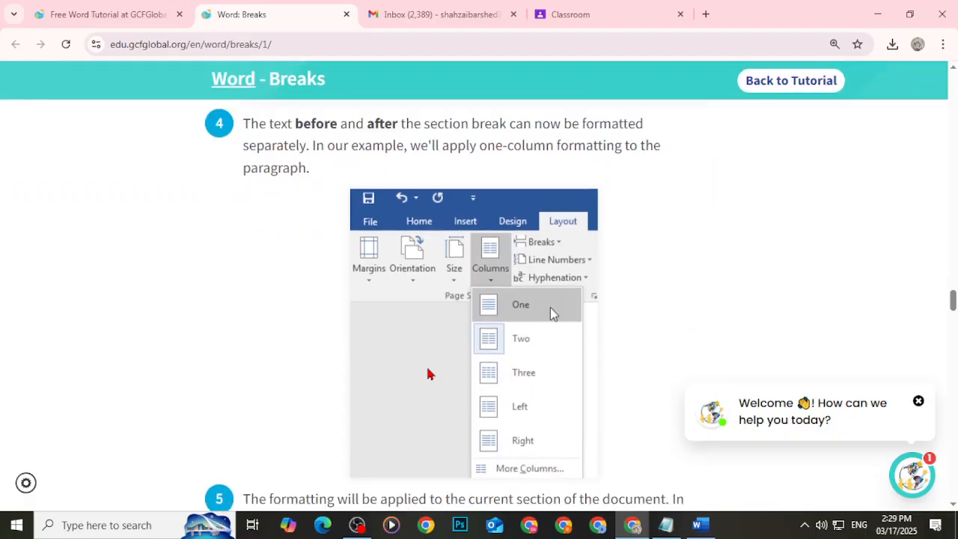
{"action": "scroll", "coordinate": [427, 373], "scroll_direction": "down", "scroll_amount": 2}
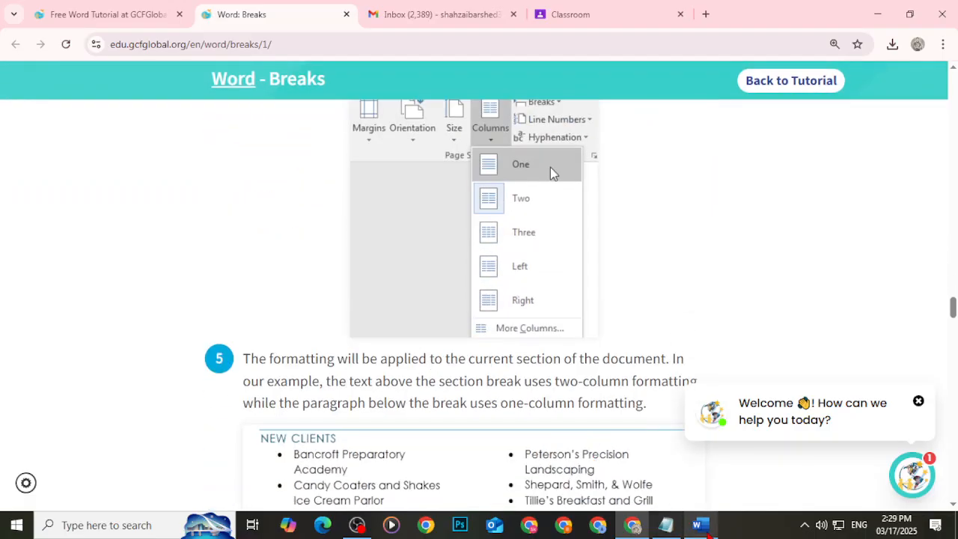
Switch to word_breaks_practice.docx in Word, justify the three page 2 paragraphs starting at "Clients report their satisfaction", and make them bold and red.
{"action": "left_click", "coordinate": [700, 525]}
{"action": "left_click", "coordinate": [105, 35]}
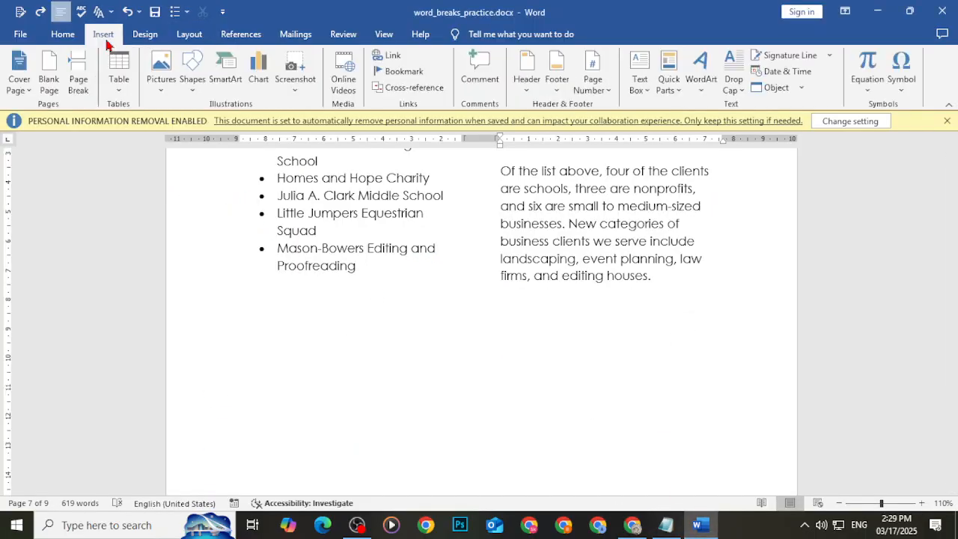
{"action": "left_click", "coordinate": [184, 36]}
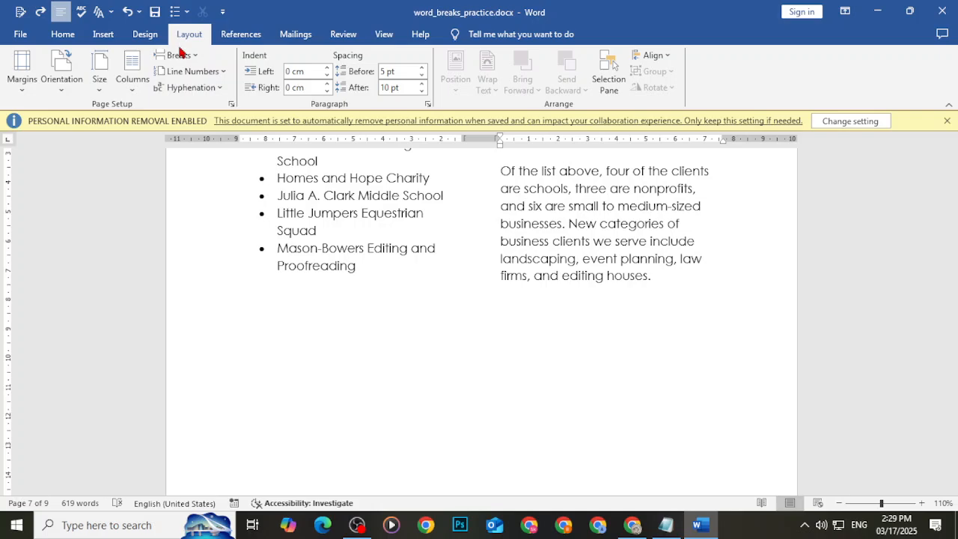
{"action": "scroll", "coordinate": [299, 426], "scroll_direction": "up", "scroll_amount": 8}
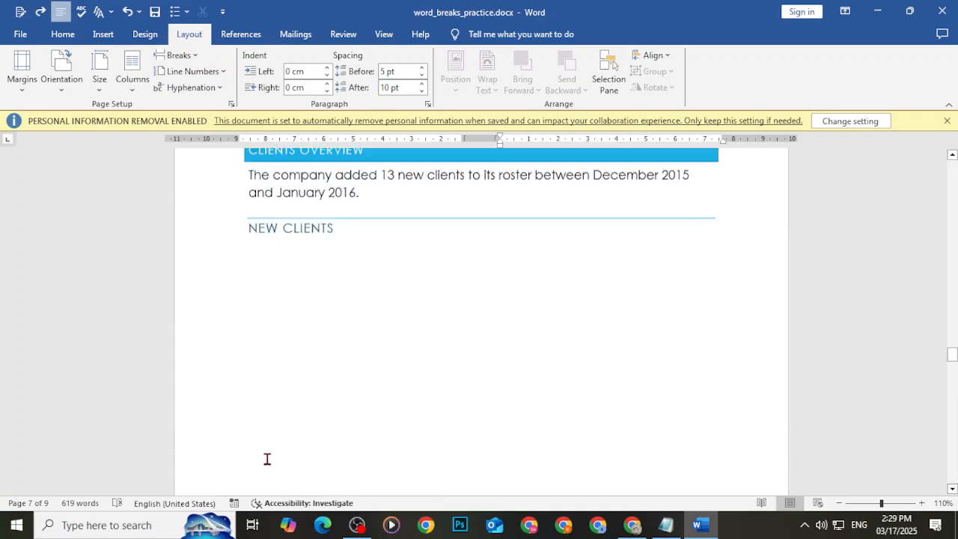
{"action": "scroll", "coordinate": [267, 458], "scroll_direction": "up", "scroll_amount": 20}
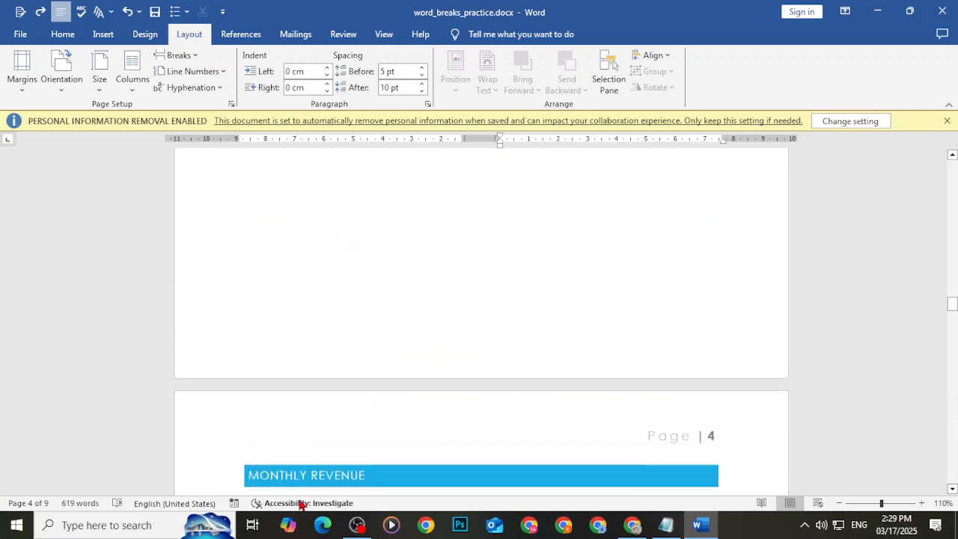
{"action": "scroll", "coordinate": [496, 327], "scroll_direction": "up", "scroll_amount": 10}
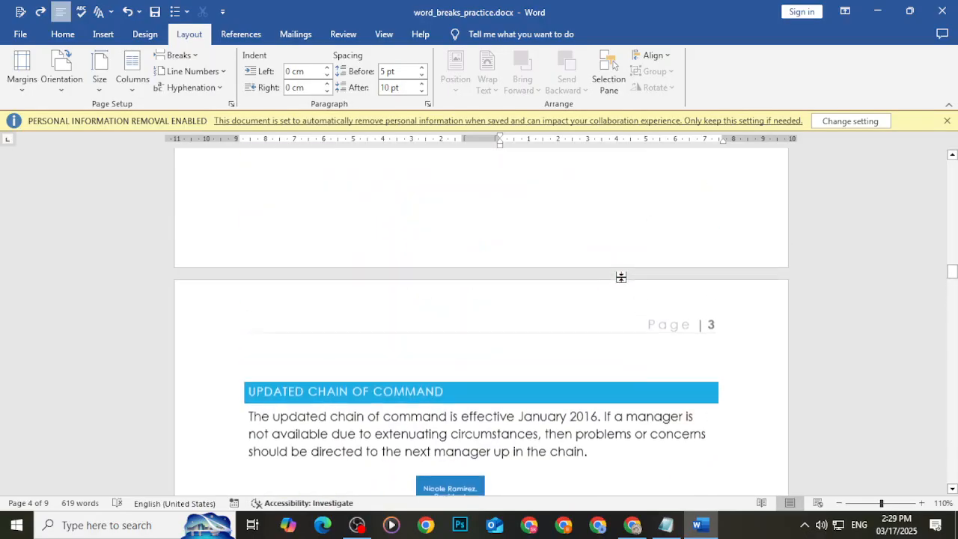
{"action": "scroll", "coordinate": [611, 304], "scroll_direction": "up", "scroll_amount": 5}
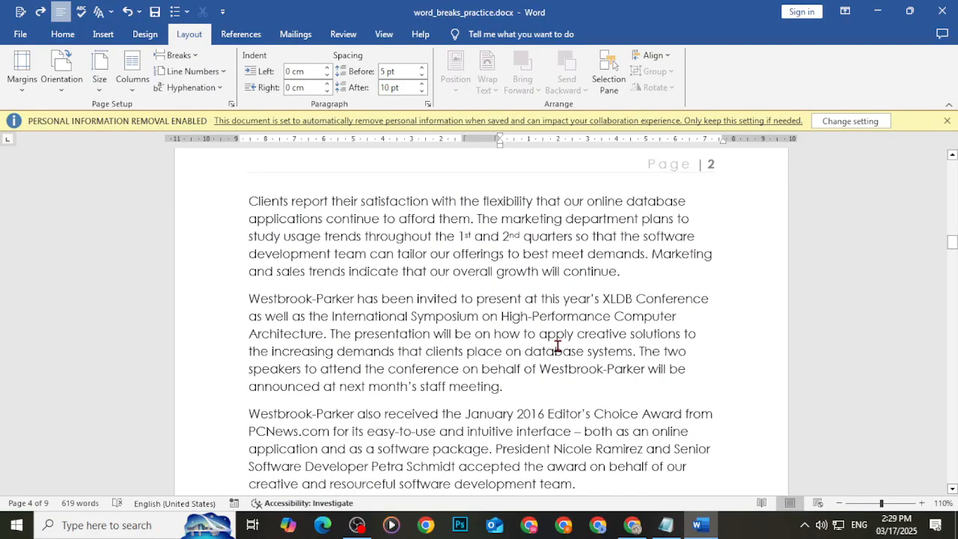
{"action": "left_click_drag", "start_coordinate": [247, 201], "coordinate": [590, 434]}
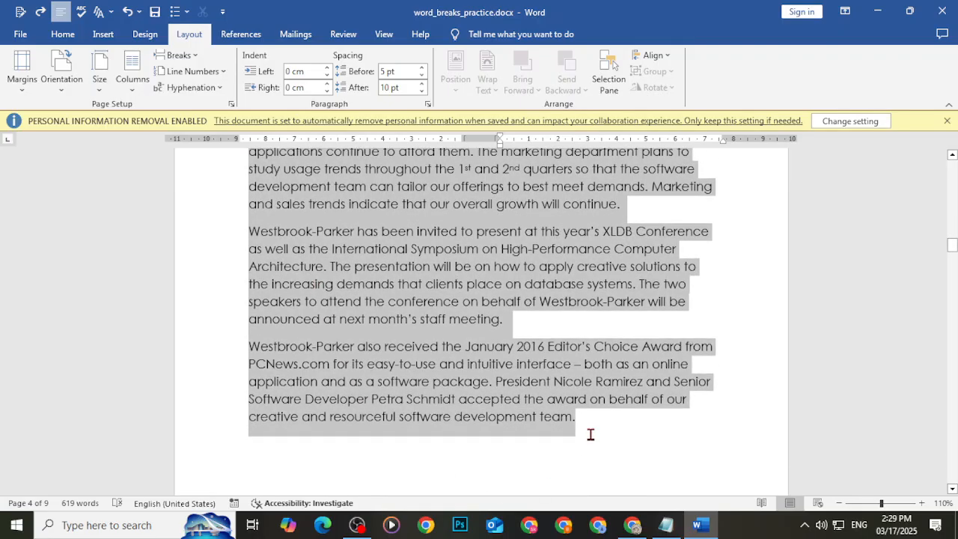
{"action": "left_click", "coordinate": [63, 34]}
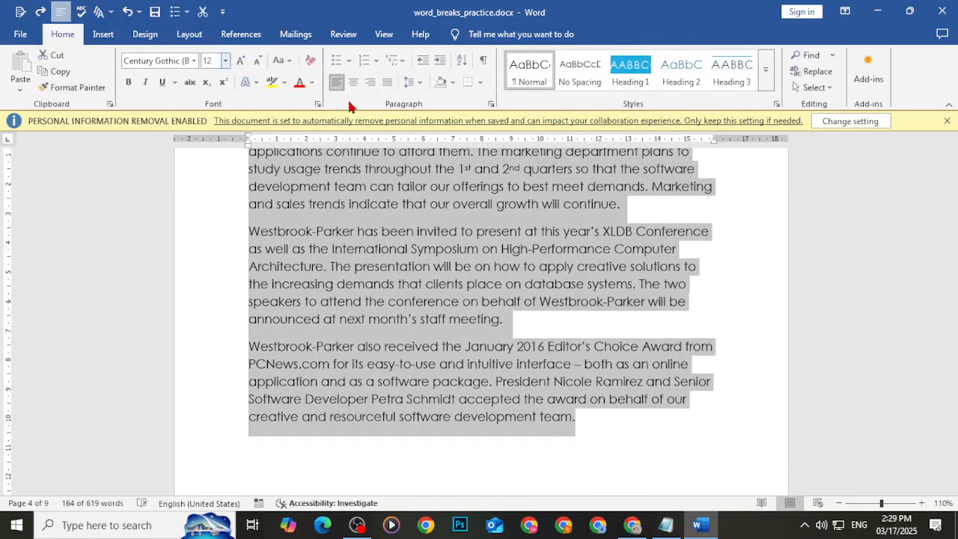
{"action": "left_click", "coordinate": [386, 83]}
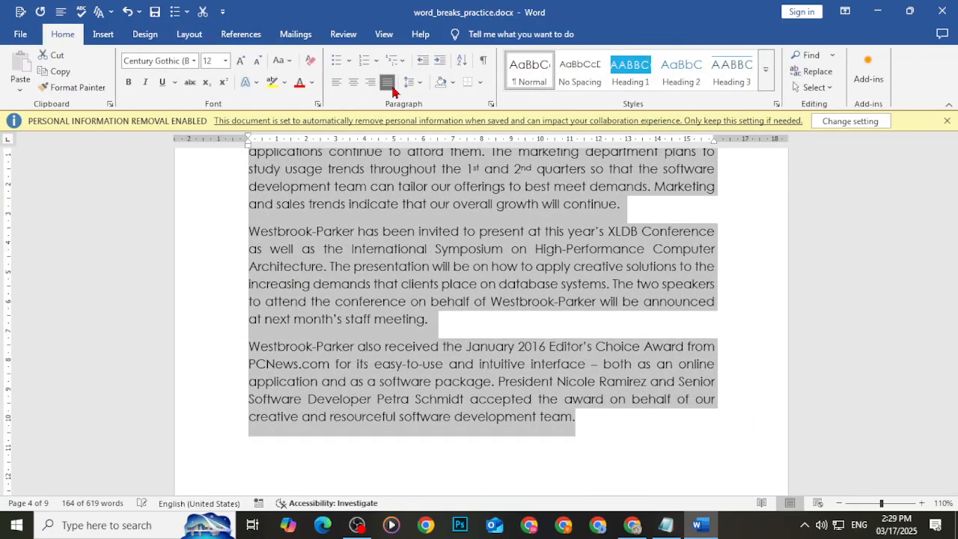
{"action": "left_click", "coordinate": [127, 87]}
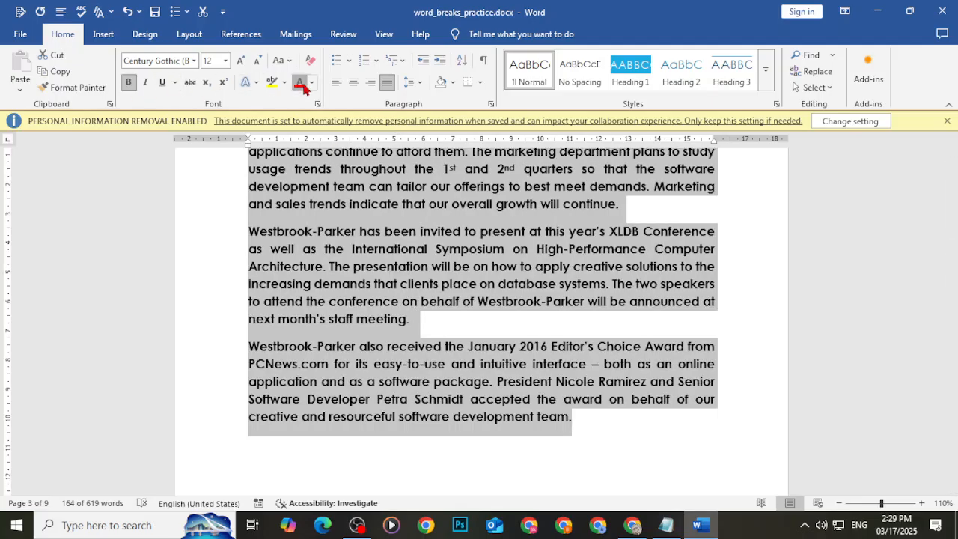
{"action": "left_click", "coordinate": [300, 84]}
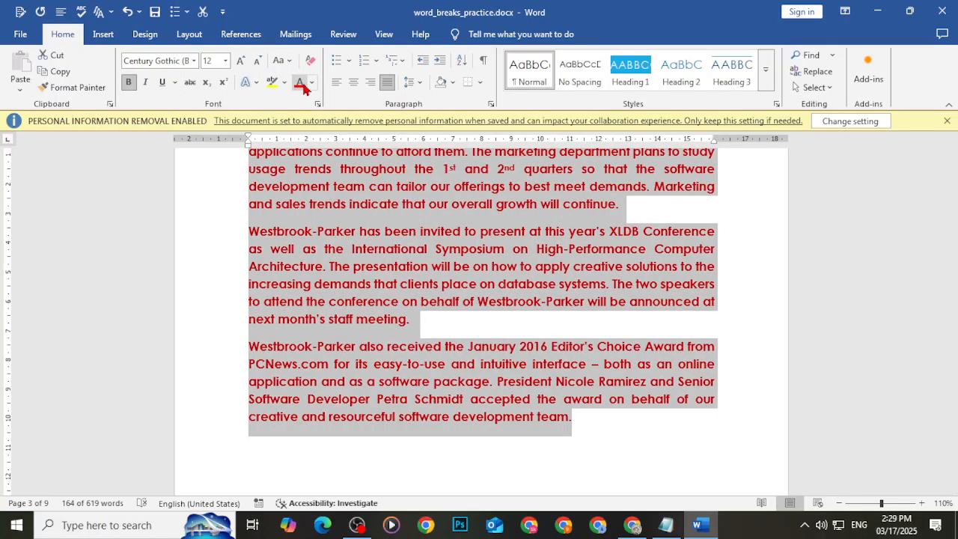
Lay out the selected page 2 paragraphs in two columns, and change the layout to three columns.
{"action": "left_click", "coordinate": [191, 35]}
{"action": "left_click", "coordinate": [128, 92]}
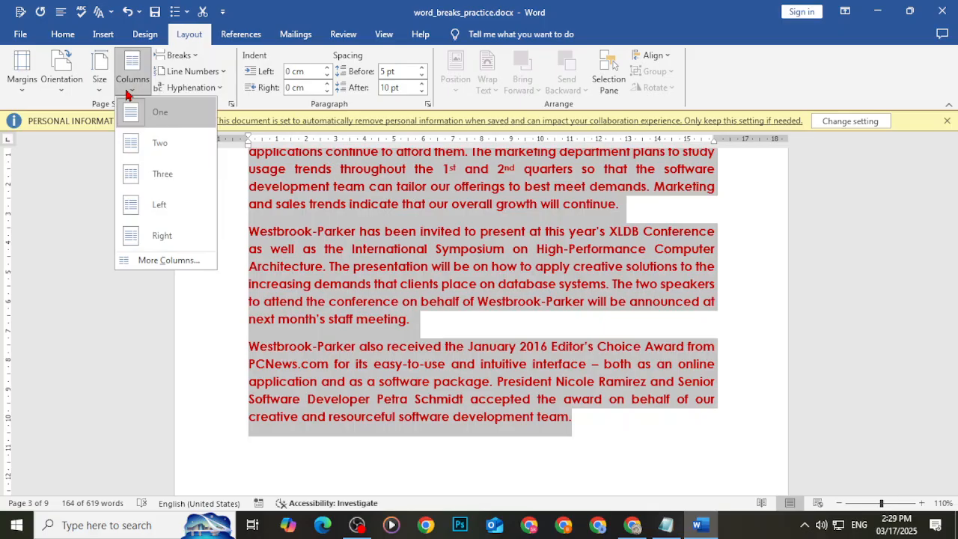
{"action": "left_click", "coordinate": [160, 142]}
{"action": "scroll", "coordinate": [284, 317], "scroll_direction": "up", "scroll_amount": 1}
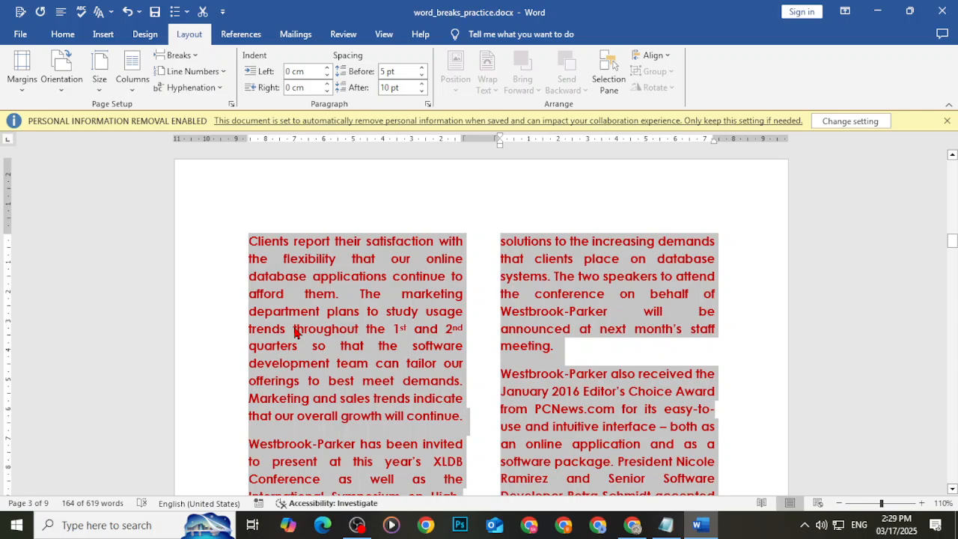
{"action": "left_click", "coordinate": [132, 75]}
{"action": "left_click", "coordinate": [163, 180]}
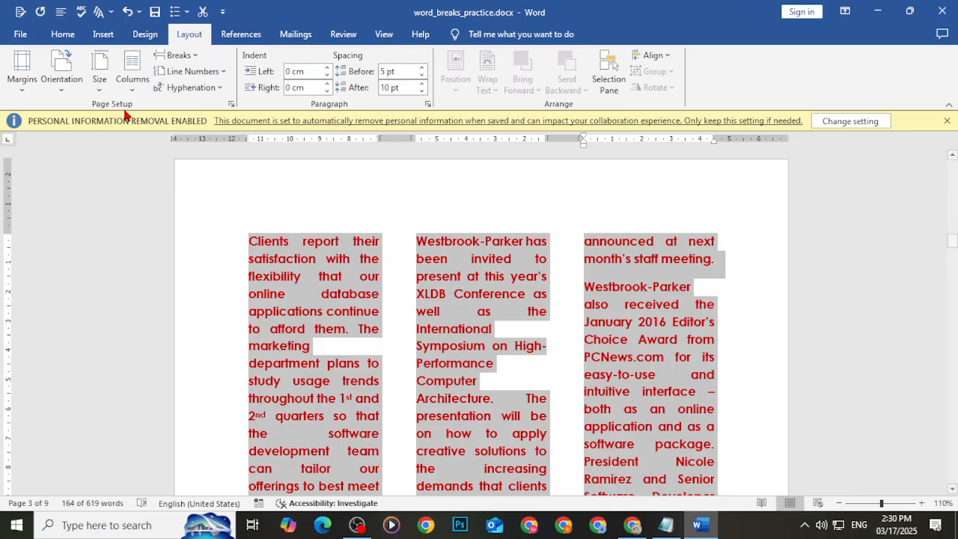
Set the selected page 3 paragraphs to a custom layout of 4 columns.
{"action": "left_click", "coordinate": [133, 75]}
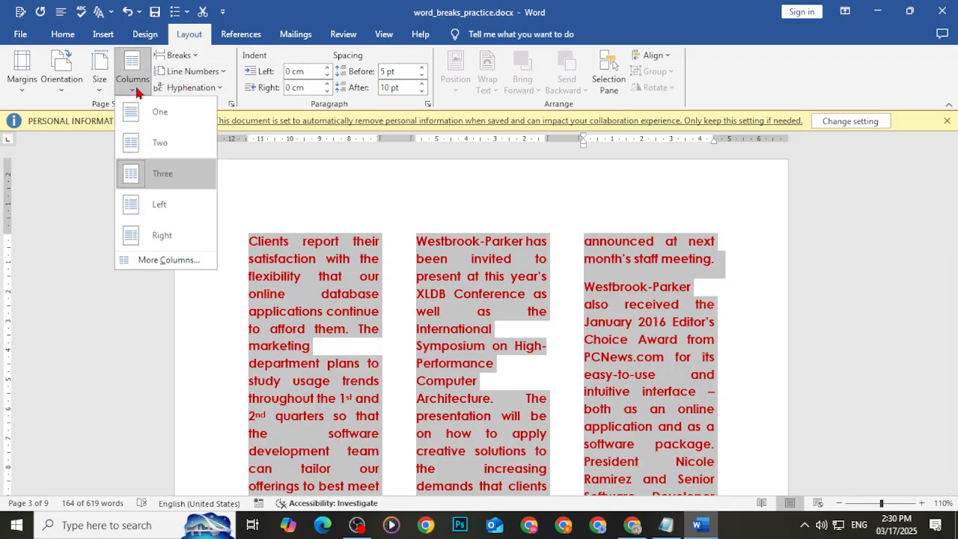
{"action": "left_click", "coordinate": [161, 261]}
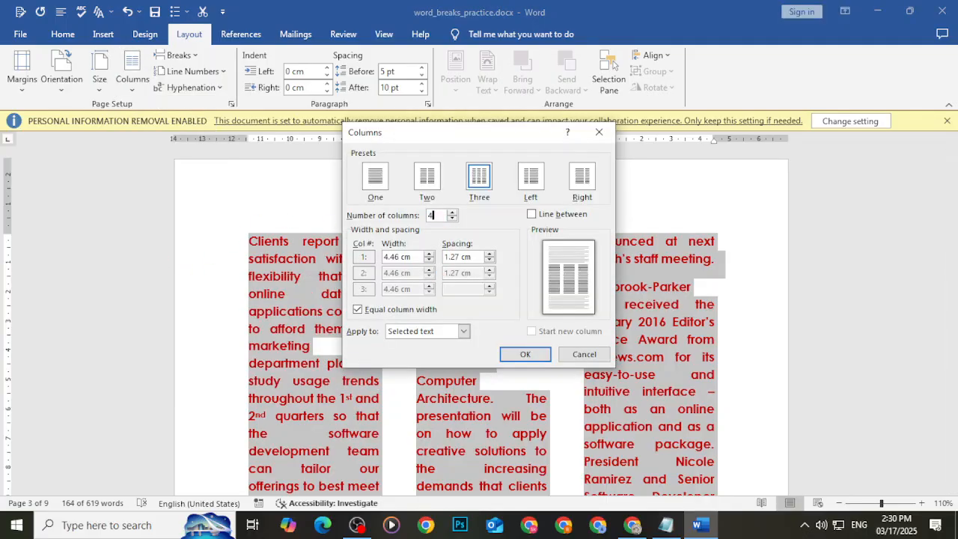
{"action": "left_click", "coordinate": [522, 354]}
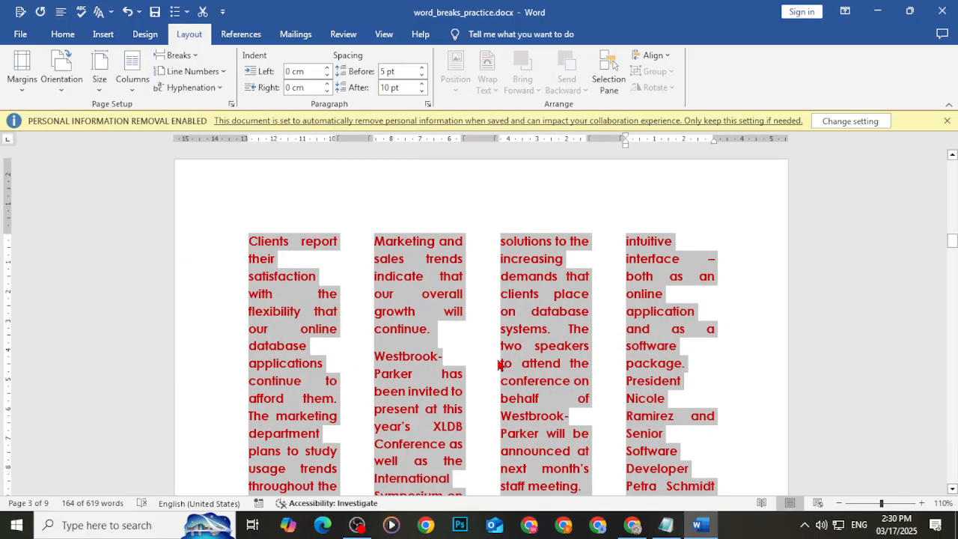
Change the selected paragraphs to two columns, try a single column, and return them to two columns.
{"action": "left_click", "coordinate": [132, 75]}
{"action": "left_click", "coordinate": [161, 149]}
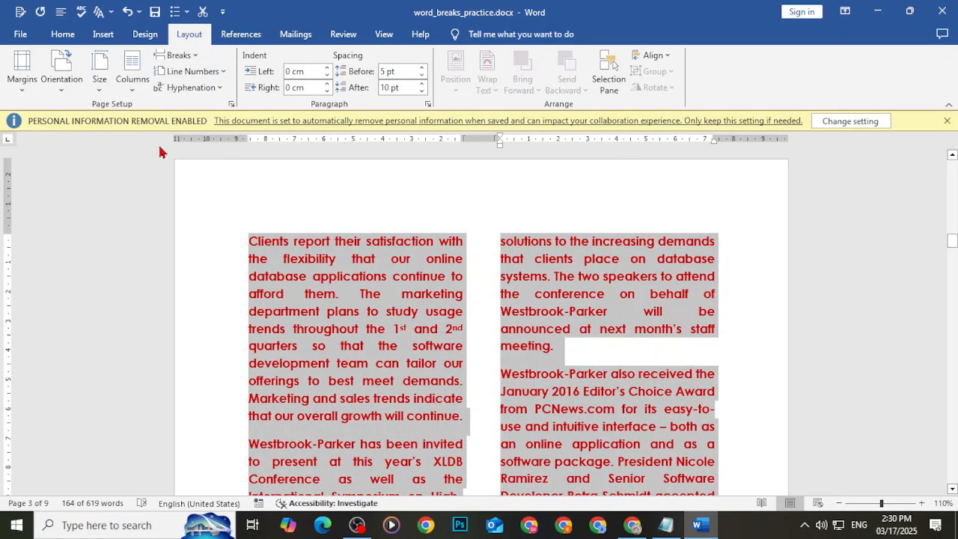
{"action": "left_click", "coordinate": [131, 75]}
{"action": "left_click", "coordinate": [153, 126]}
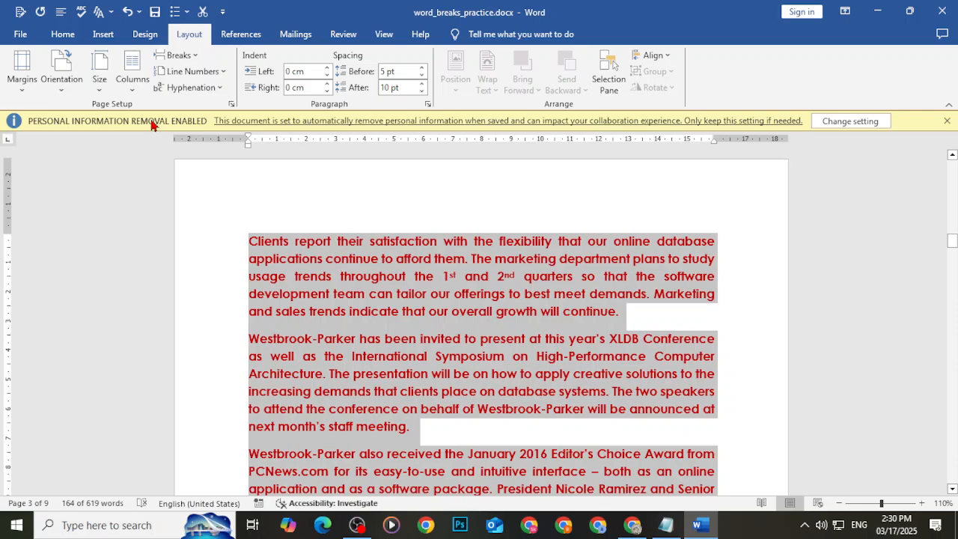
{"action": "left_click", "coordinate": [132, 75]}
{"action": "left_click", "coordinate": [163, 155]}
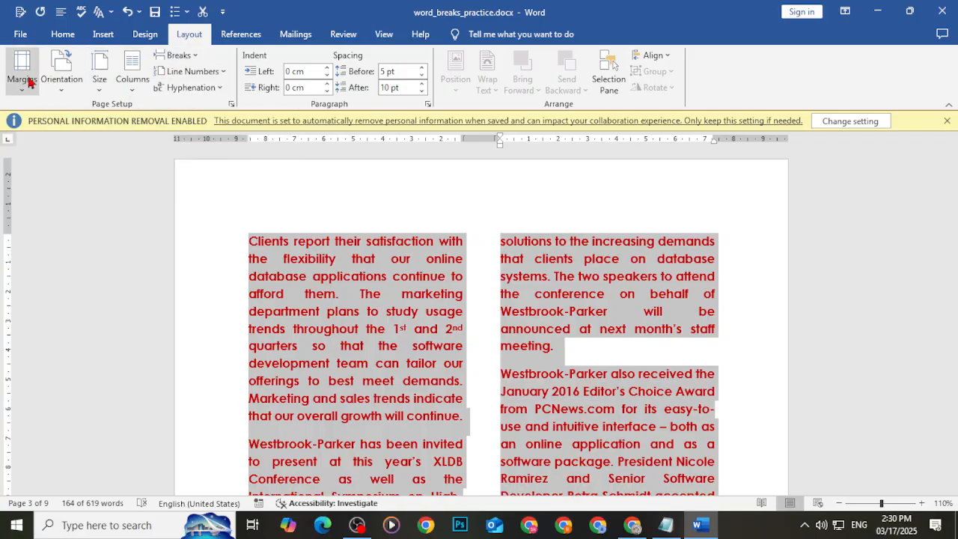
Switch to the GCFGlobal Breaks lesson in the browser and read the explanation of column breaks under "Other types of breaks".
{"action": "key", "text": "alt+Tab"}
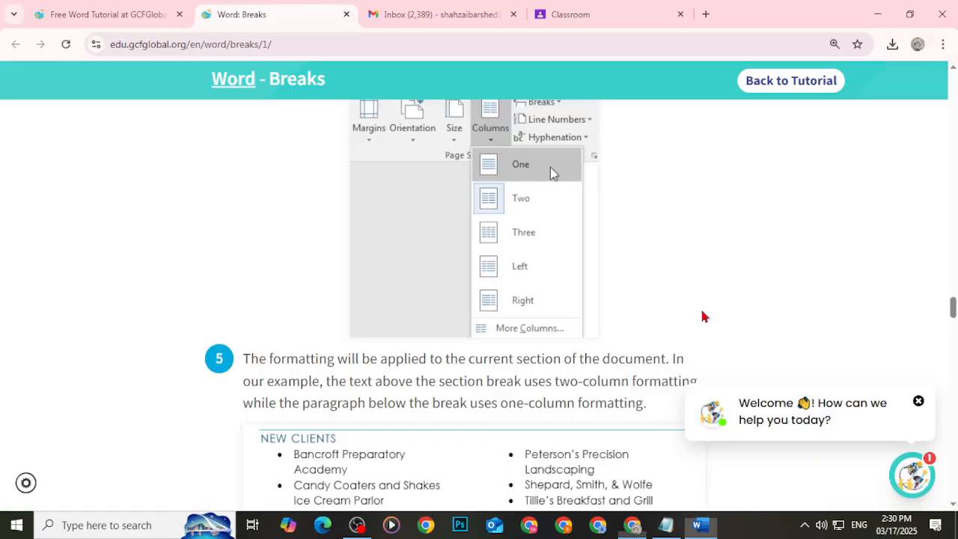
{"action": "scroll", "coordinate": [464, 419], "scroll_direction": "down", "scroll_amount": 5}
{"action": "scroll", "coordinate": [464, 419], "scroll_direction": "down", "scroll_amount": 1}
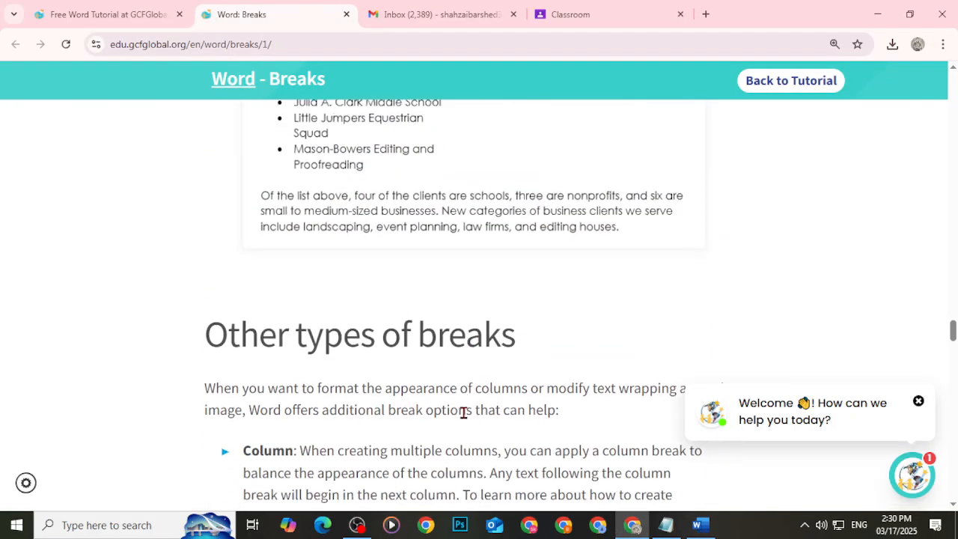
{"action": "scroll", "coordinate": [464, 413], "scroll_direction": "down", "scroll_amount": 2}
{"action": "left_click_drag", "start_coordinate": [262, 193], "coordinate": [464, 235]}
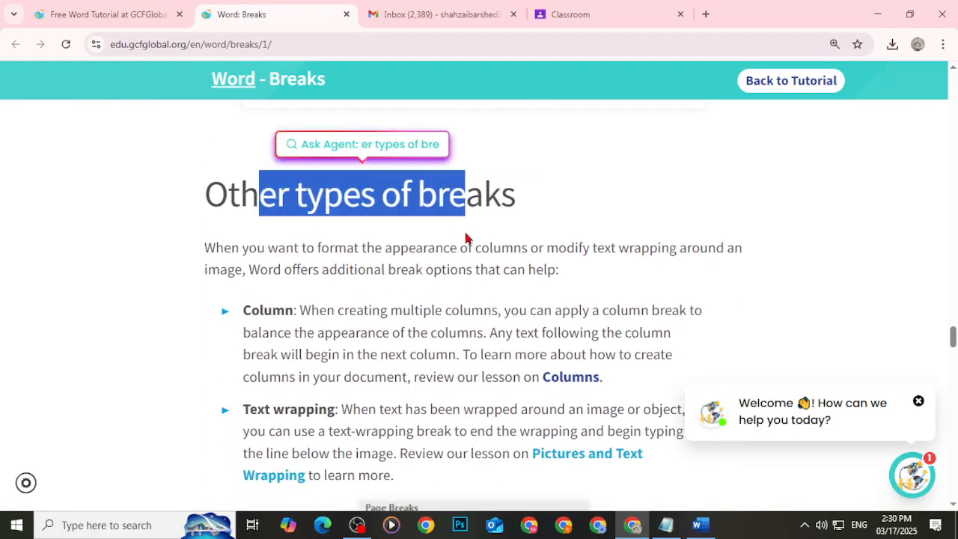
{"action": "scroll", "coordinate": [466, 260], "scroll_direction": "down", "scroll_amount": 2}
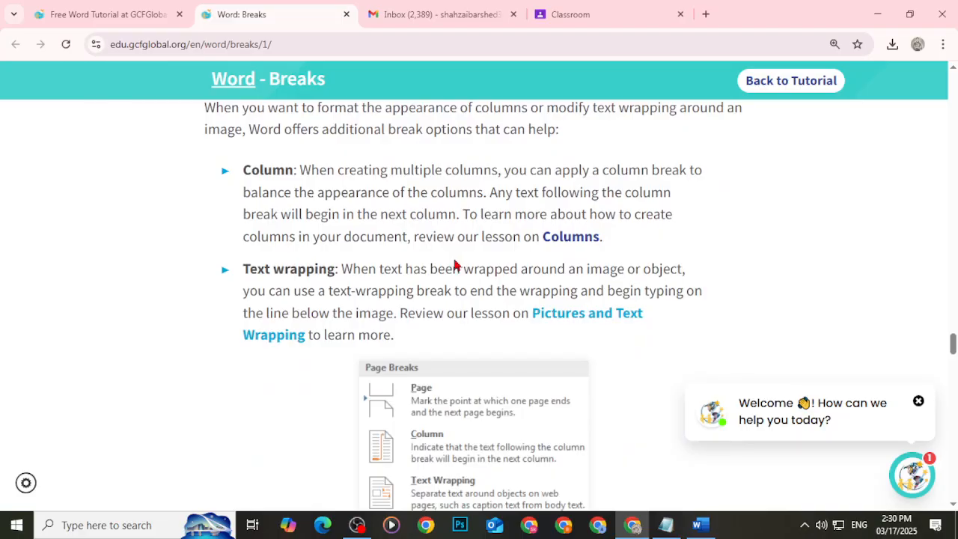
{"action": "left_click_drag", "start_coordinate": [288, 166], "coordinate": [263, 168]}
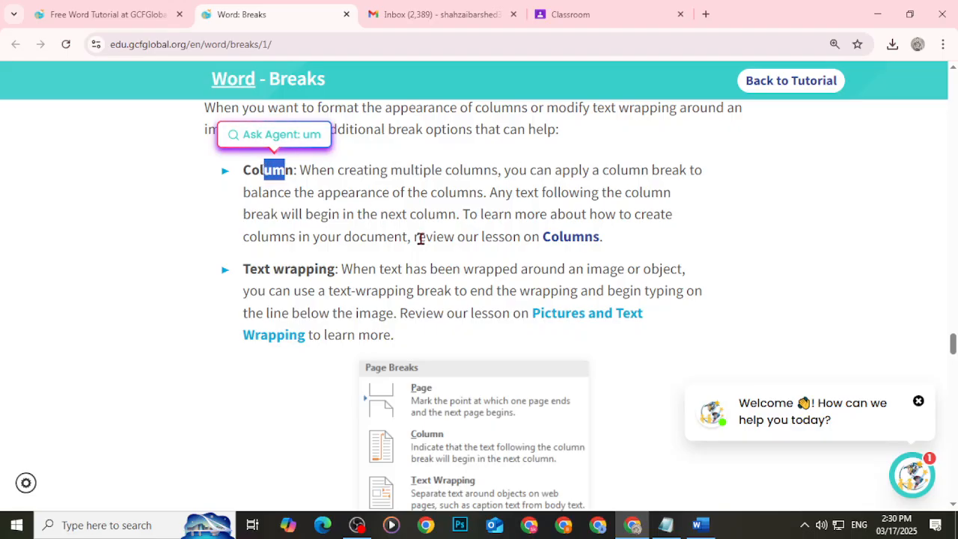
{"action": "left_click_drag", "start_coordinate": [420, 238], "coordinate": [605, 242]}
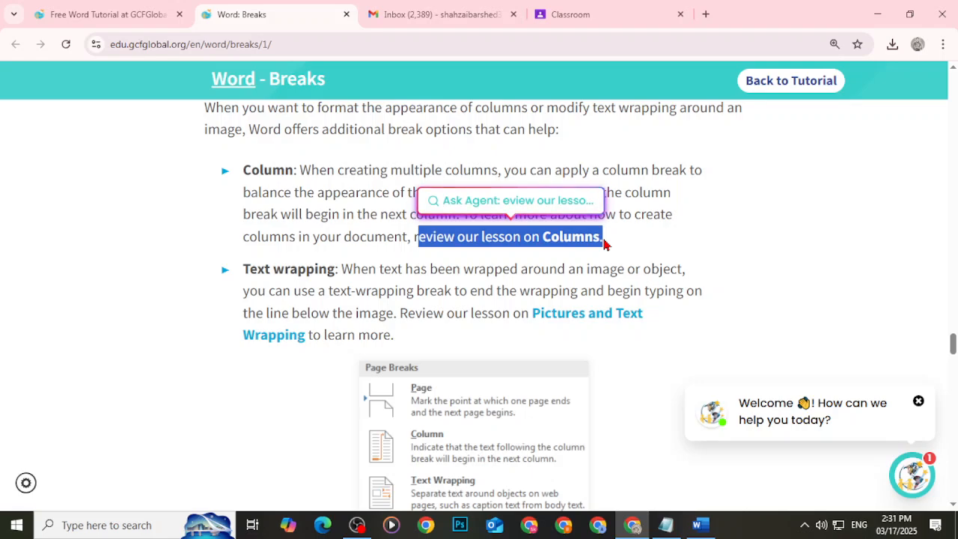
Read the lesson's text wrapping break explanation and the first step of "To delete a break".
{"action": "scroll", "coordinate": [591, 236], "scroll_direction": "down", "scroll_amount": 3}
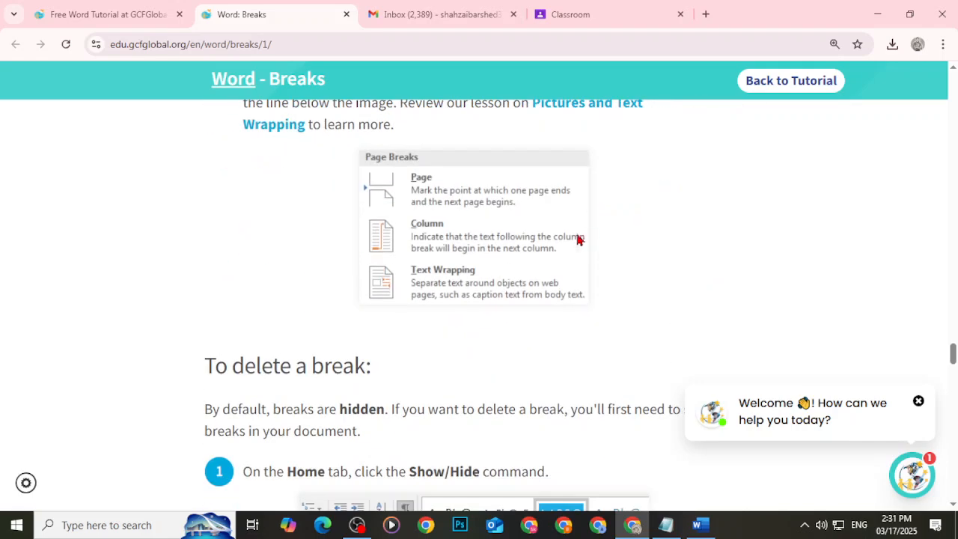
{"action": "scroll", "coordinate": [381, 297], "scroll_direction": "up", "scroll_amount": 2}
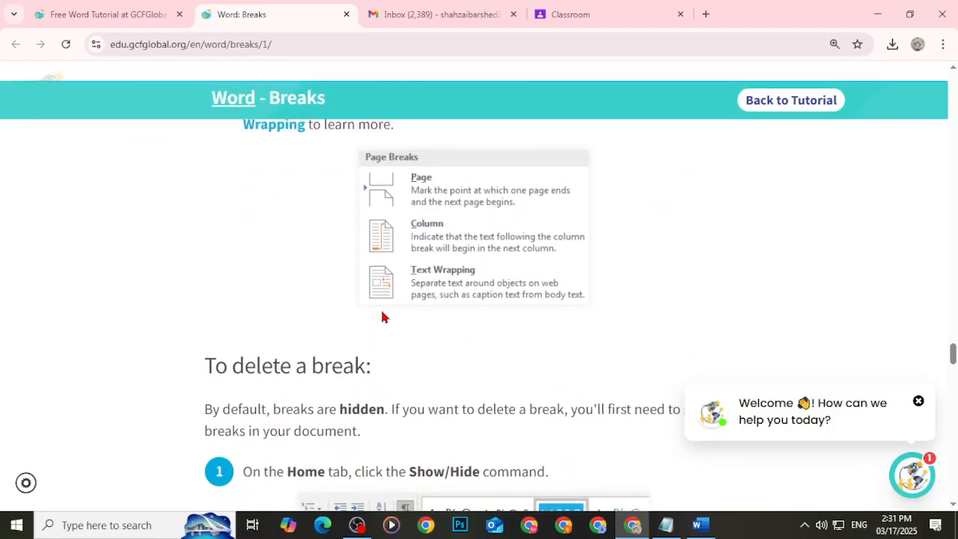
{"action": "scroll", "coordinate": [382, 318], "scroll_direction": "up", "scroll_amount": 1}
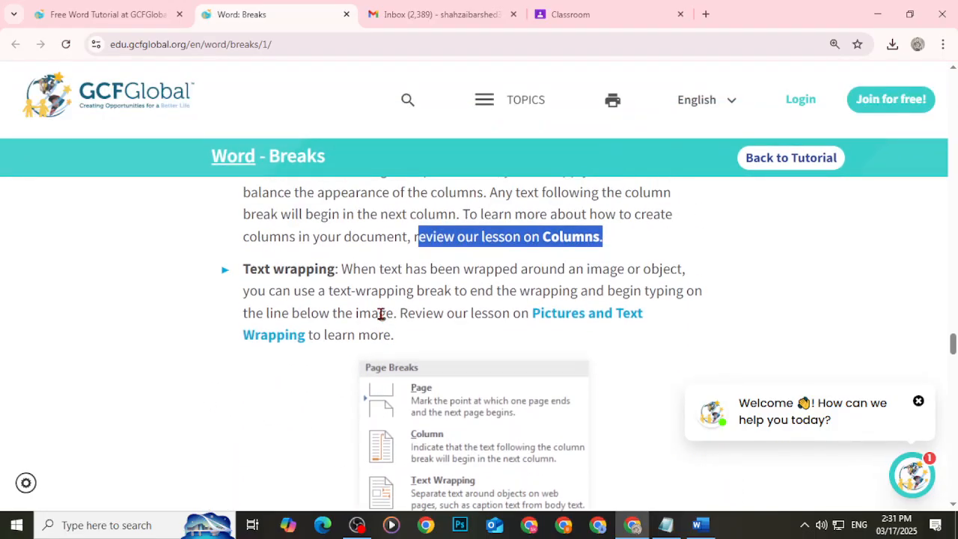
{"action": "left_click_drag", "start_coordinate": [356, 271], "coordinate": [569, 296]}
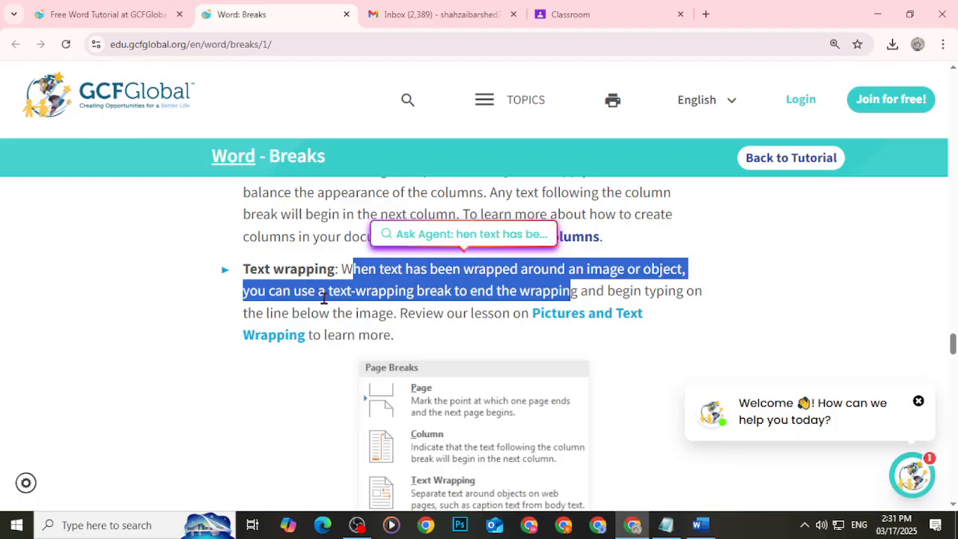
{"action": "scroll", "coordinate": [322, 298], "scroll_direction": "down", "scroll_amount": 5}
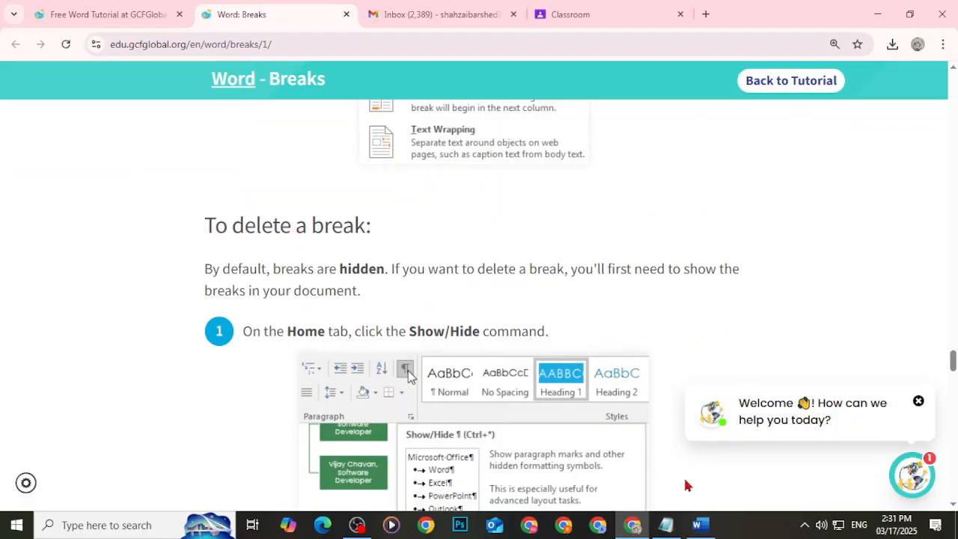
Switch to word_breaks_practice.docx in Word and show the paragraph marks and other hidden formatting symbols.
{"action": "left_click", "coordinate": [699, 524]}
{"action": "scroll", "coordinate": [449, 363], "scroll_direction": "down", "scroll_amount": 5}
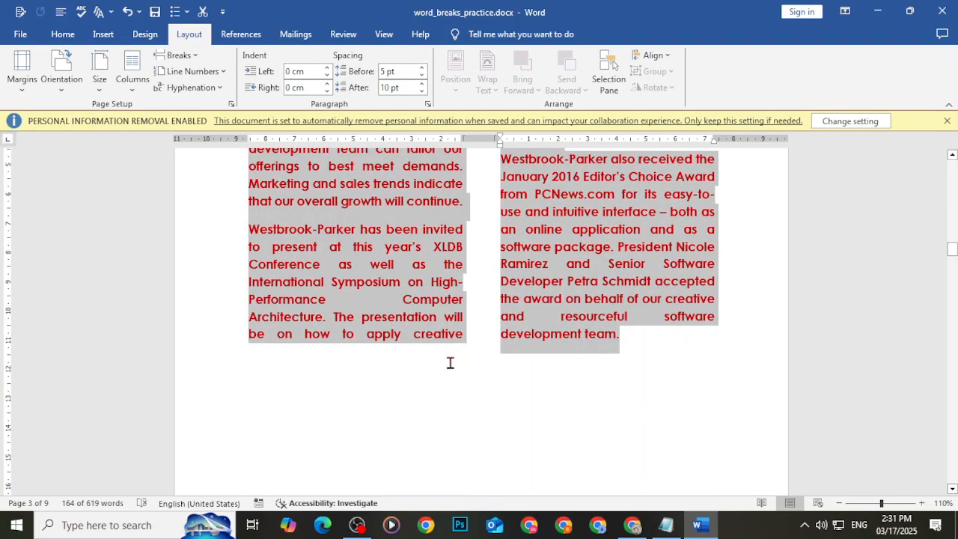
{"action": "scroll", "coordinate": [449, 363], "scroll_direction": "down", "scroll_amount": 15}
{"action": "scroll", "coordinate": [449, 363], "scroll_direction": "down", "scroll_amount": 5}
{"action": "scroll", "coordinate": [404, 327], "scroll_direction": "down", "scroll_amount": 2}
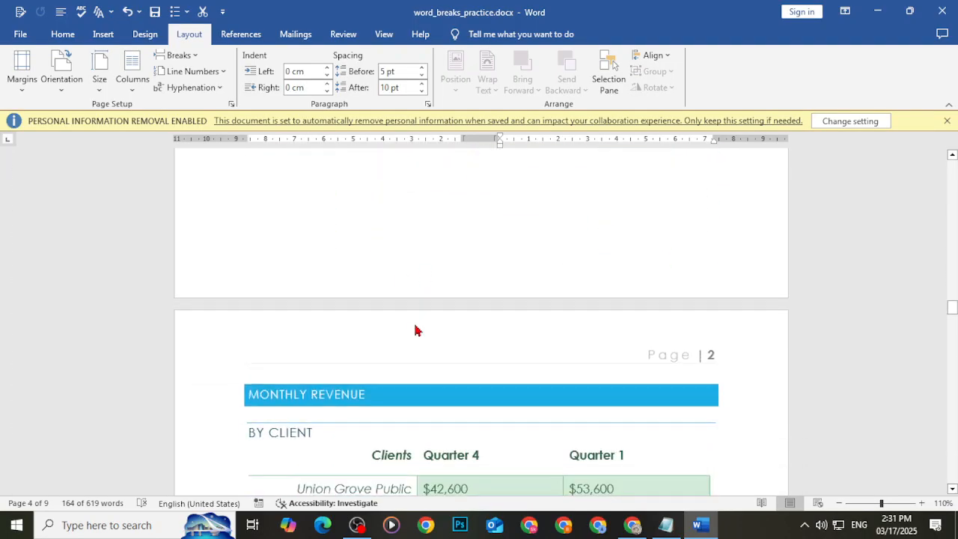
{"action": "left_click", "coordinate": [63, 34]}
{"action": "left_click", "coordinate": [483, 60]}
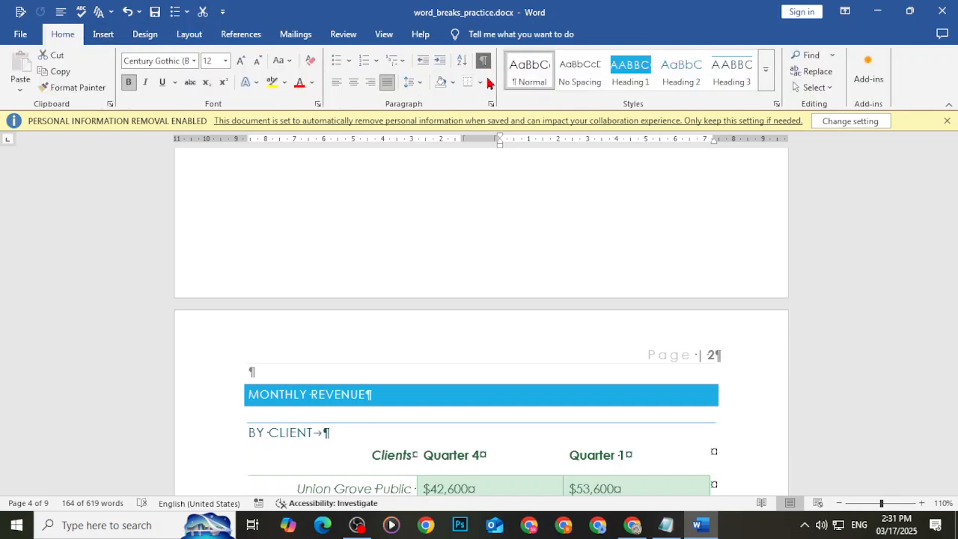
Delete the page break between the organization chart and the Monthly Revenue heading.
{"action": "scroll", "coordinate": [479, 367], "scroll_direction": "up", "scroll_amount": 3}
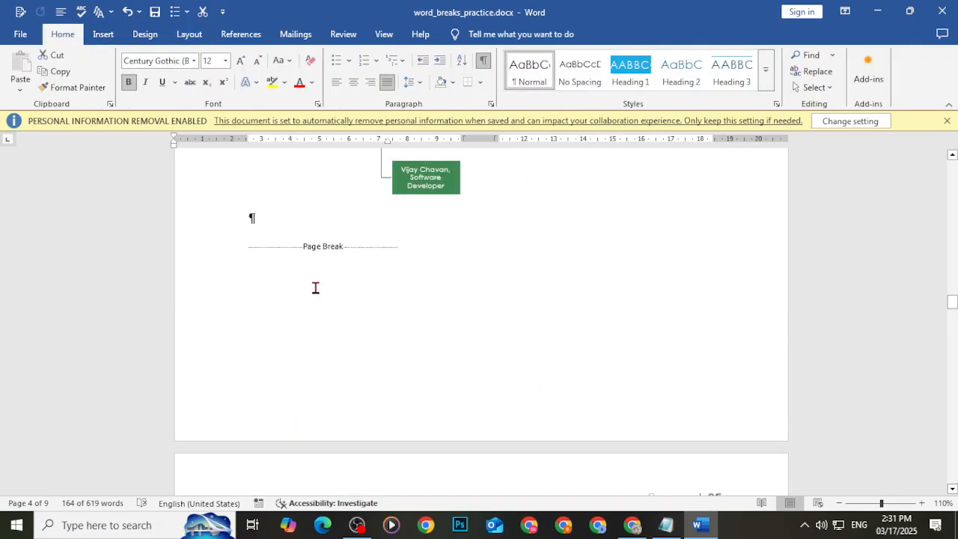
{"action": "left_click", "coordinate": [282, 245]}
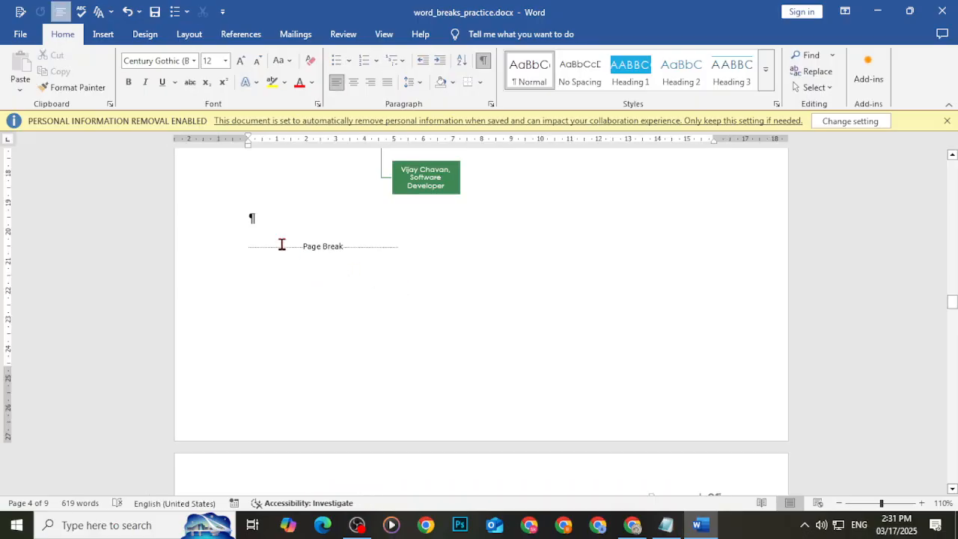
{"action": "key", "text": "Delete"}
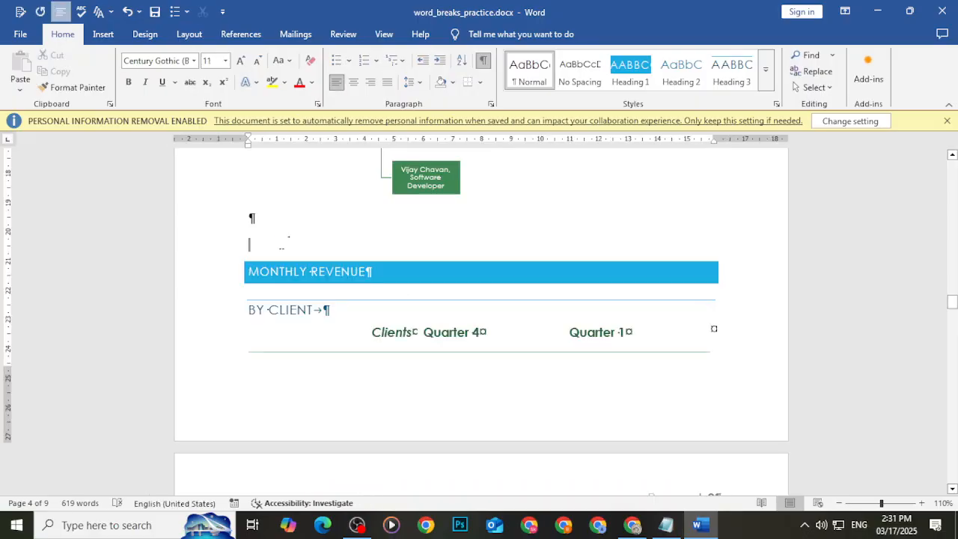
Return to the Breaks lesson in the browser and read steps 2 and 3 on deleting a break, down to the Challenge.
{"action": "left_click", "coordinate": [877, 12]}
{"action": "scroll", "coordinate": [514, 349], "scroll_direction": "down", "scroll_amount": 6}
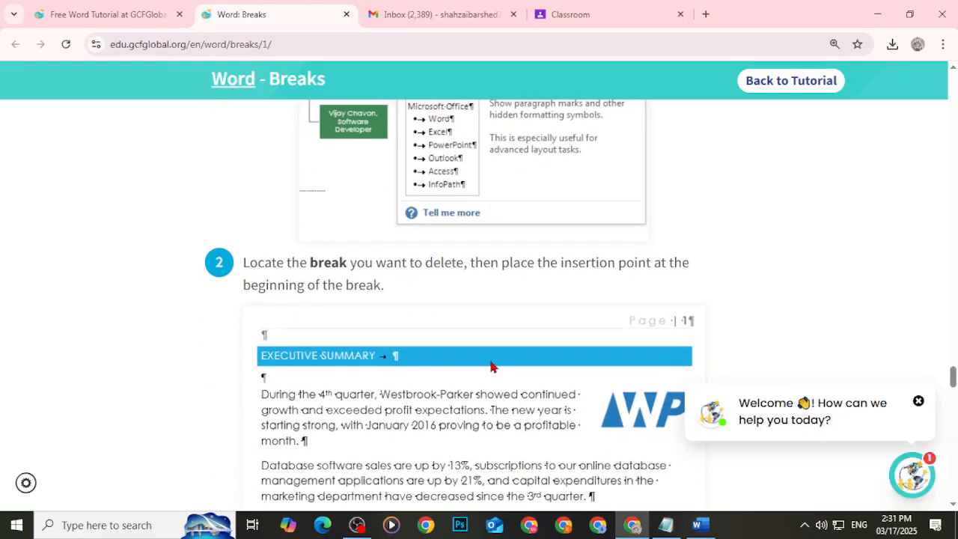
{"action": "scroll", "coordinate": [344, 228], "scroll_direction": "up", "scroll_amount": 5}
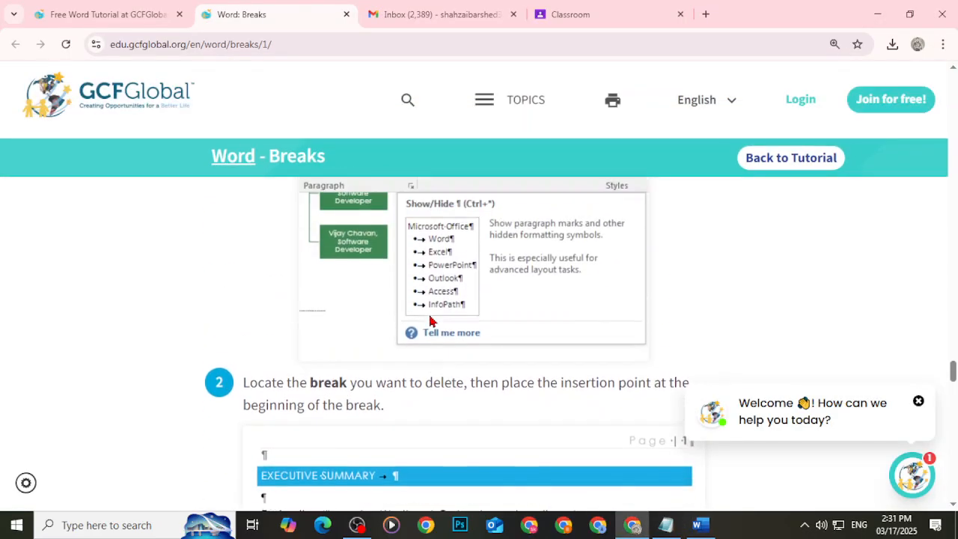
{"action": "scroll", "coordinate": [436, 321], "scroll_direction": "down", "scroll_amount": 10}
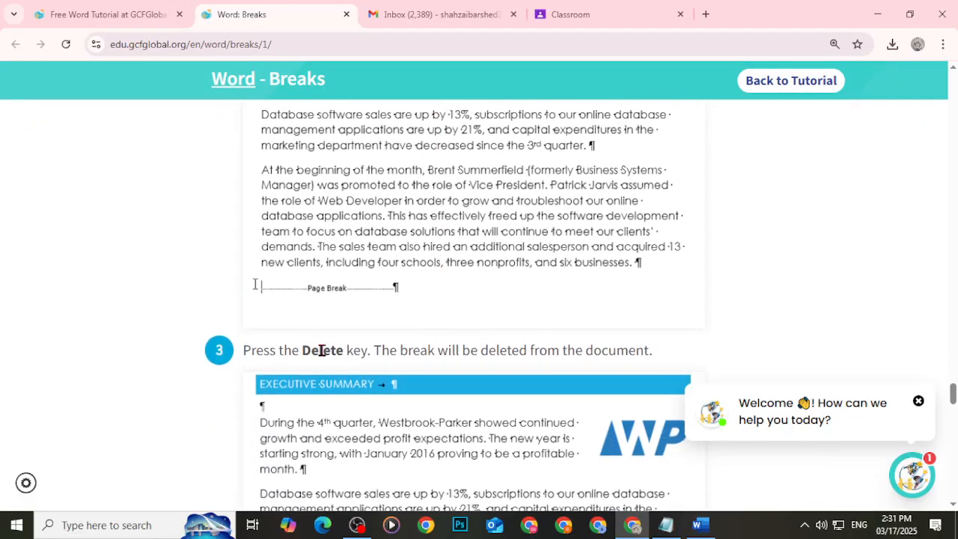
{"action": "double_click", "coordinate": [314, 350]}
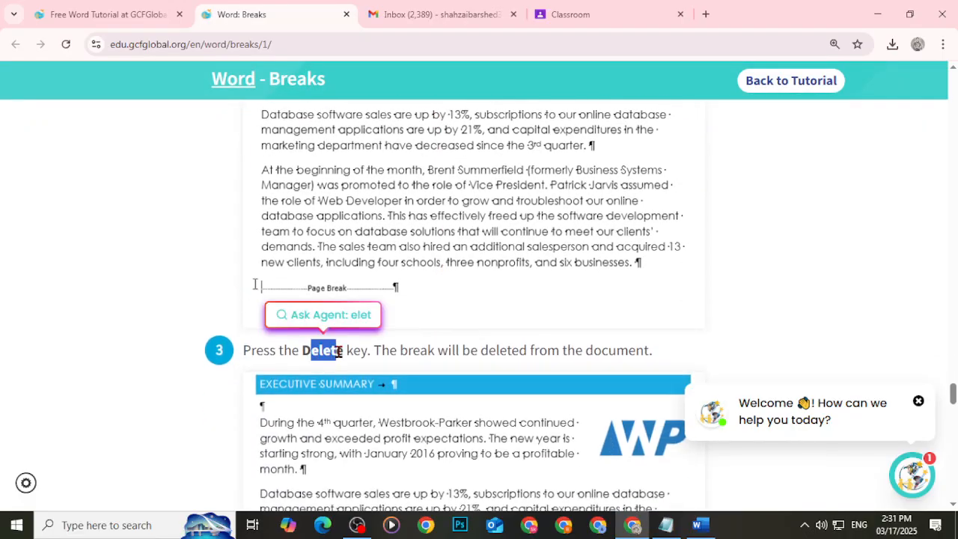
{"action": "scroll", "coordinate": [383, 358], "scroll_direction": "down", "scroll_amount": 5}
{"action": "scroll", "coordinate": [382, 358], "scroll_direction": "down", "scroll_amount": 2}
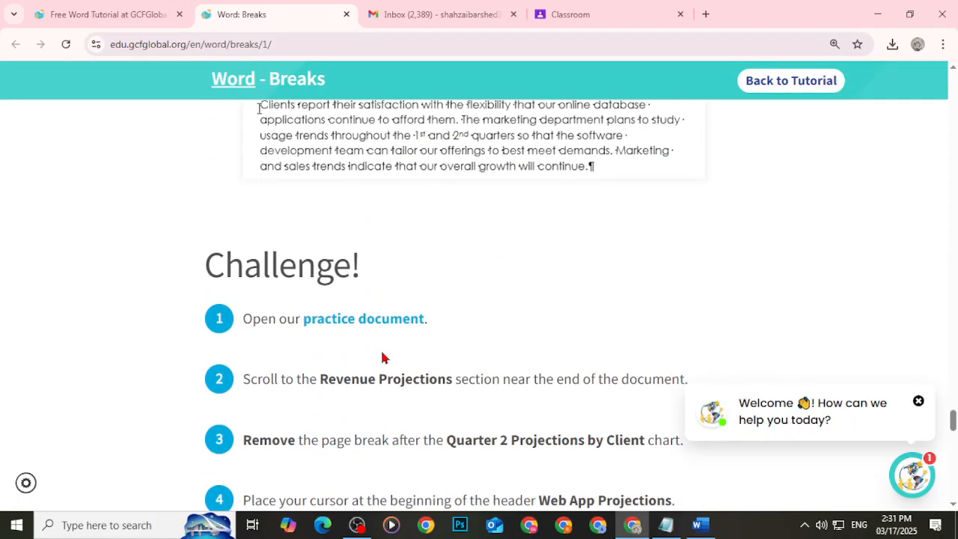
Go back to "Other types of breaks" in the lesson and reread the explanation of column breaks.
{"action": "scroll", "coordinate": [381, 358], "scroll_direction": "up", "scroll_amount": 20}
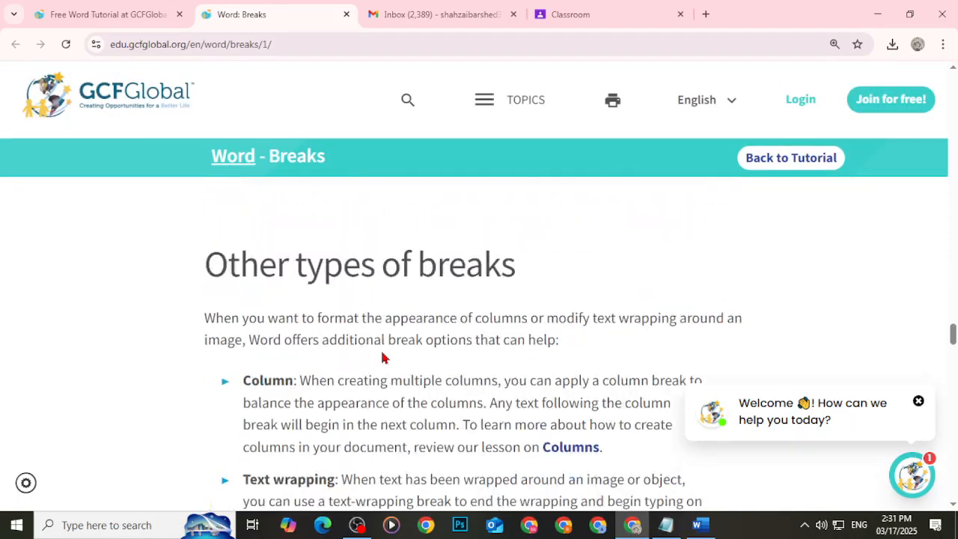
{"action": "scroll", "coordinate": [382, 358], "scroll_direction": "down", "scroll_amount": 5}
{"action": "scroll", "coordinate": [382, 358], "scroll_direction": "up", "scroll_amount": 2}
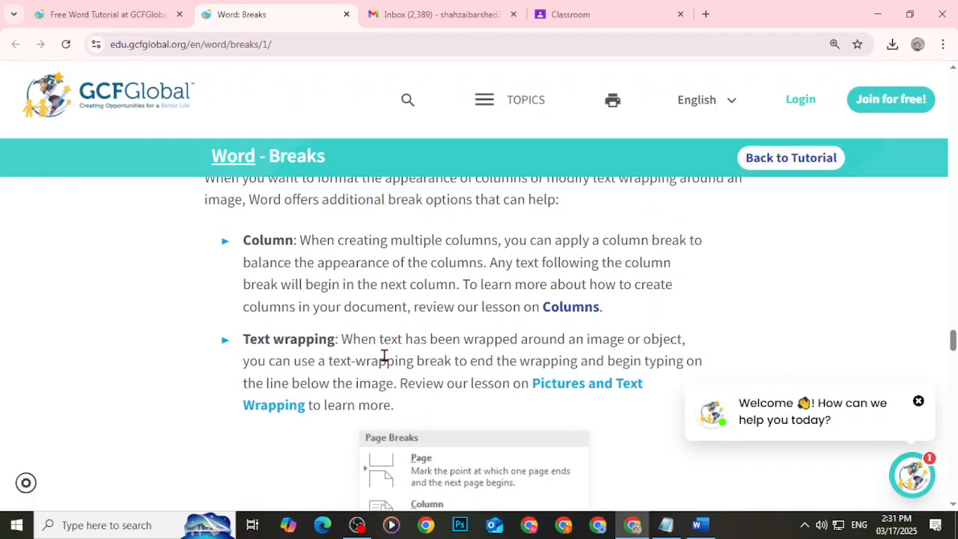
{"action": "left_click_drag", "start_coordinate": [257, 234], "coordinate": [619, 310]}
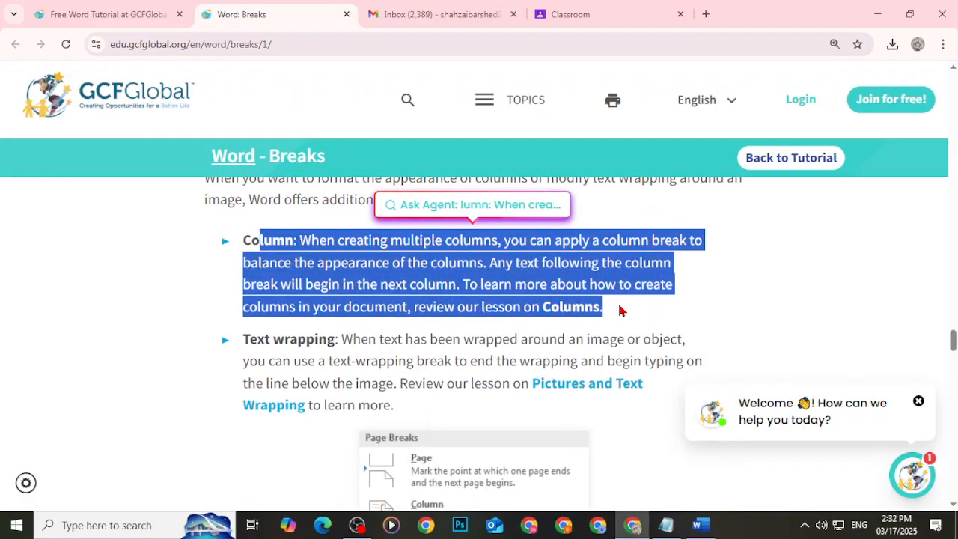
{"action": "left_click", "coordinate": [486, 282]}
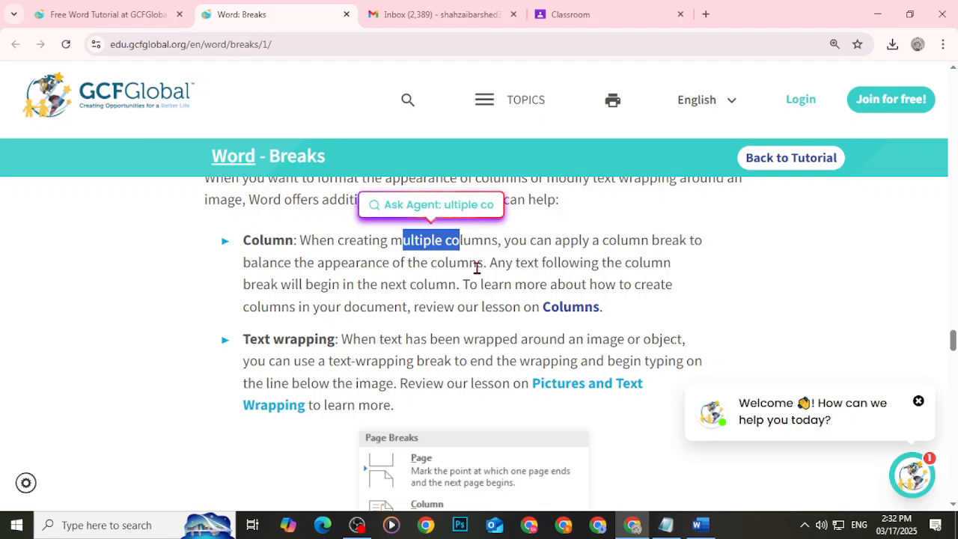
Switch to the practice document in Word and examine the break marks between the organization chart and the New Clients heading.
{"action": "left_click", "coordinate": [700, 524]}
{"action": "scroll", "coordinate": [481, 341], "scroll_direction": "up", "scroll_amount": 5}
{"action": "scroll", "coordinate": [481, 340], "scroll_direction": "down", "scroll_amount": 15}
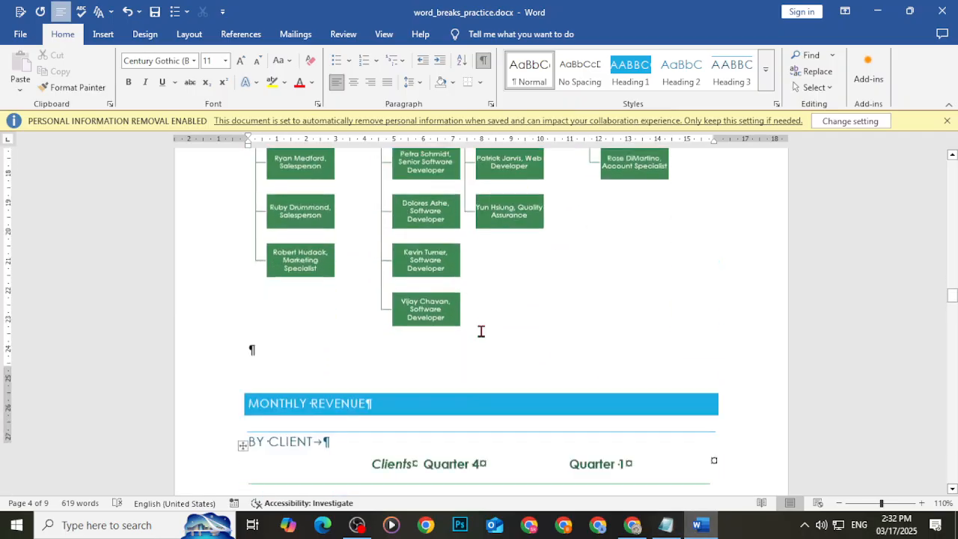
{"action": "scroll", "coordinate": [481, 333], "scroll_direction": "down", "scroll_amount": 10}
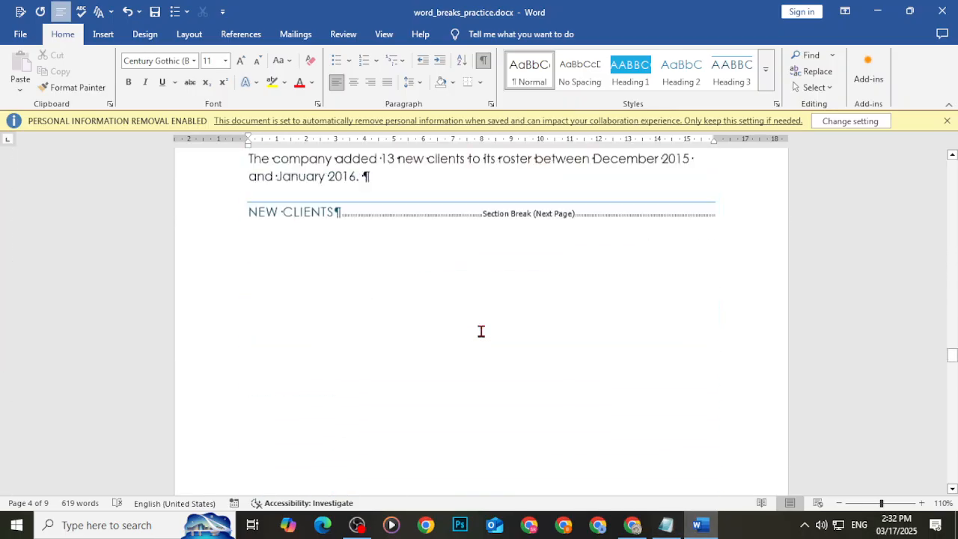
{"action": "scroll", "coordinate": [481, 337], "scroll_direction": "up", "scroll_amount": 12}
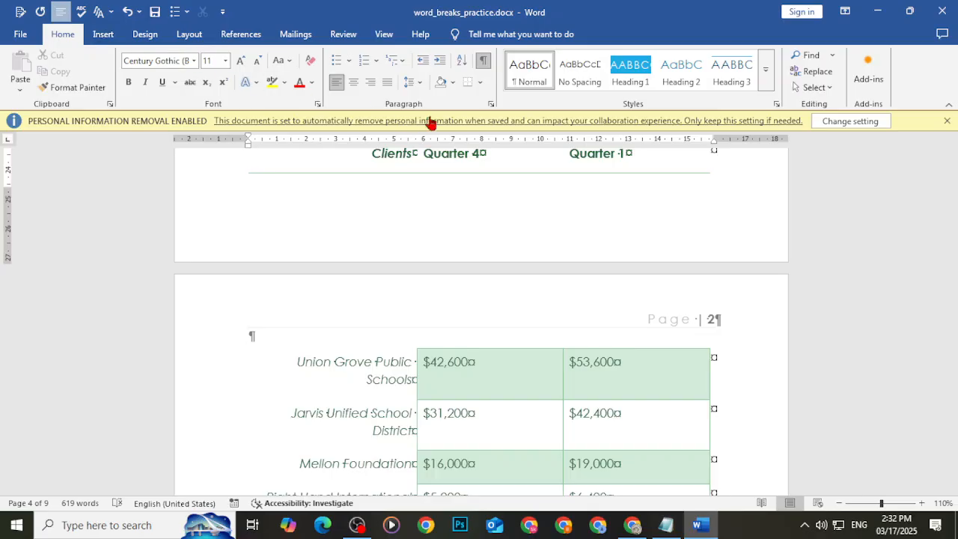
Hide the formatting marks and look through the document down to the two-column Summary and the Web App Projections heading.
{"action": "left_click", "coordinate": [483, 64]}
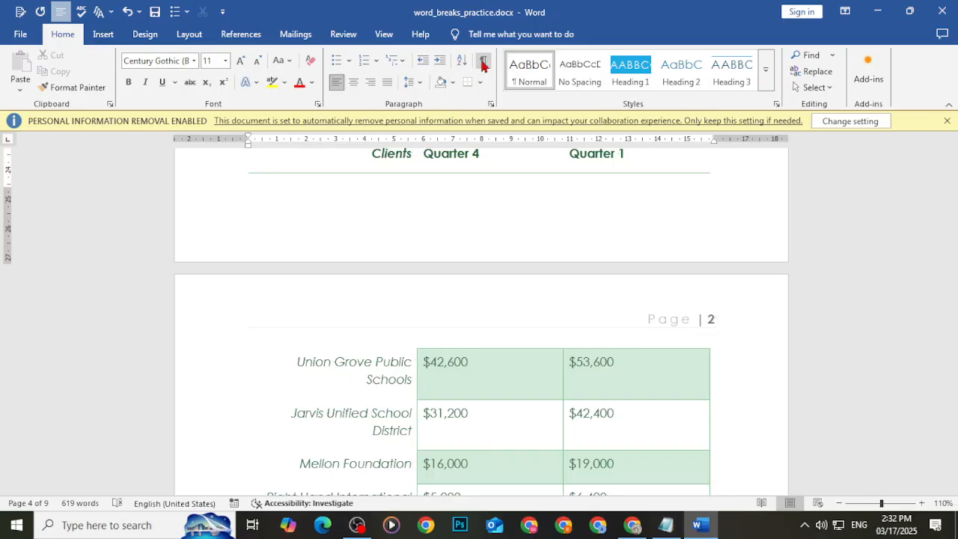
{"action": "scroll", "coordinate": [456, 385], "scroll_direction": "up", "scroll_amount": 12}
{"action": "scroll", "coordinate": [457, 387], "scroll_direction": "up", "scroll_amount": 10}
{"action": "scroll", "coordinate": [457, 388], "scroll_direction": "up", "scroll_amount": 15}
{"action": "scroll", "coordinate": [451, 388], "scroll_direction": "down", "scroll_amount": 20}
{"action": "scroll", "coordinate": [443, 393], "scroll_direction": "down", "scroll_amount": 20}
{"action": "scroll", "coordinate": [442, 393], "scroll_direction": "down", "scroll_amount": 20}
{"action": "scroll", "coordinate": [440, 396], "scroll_direction": "down", "scroll_amount": 20}
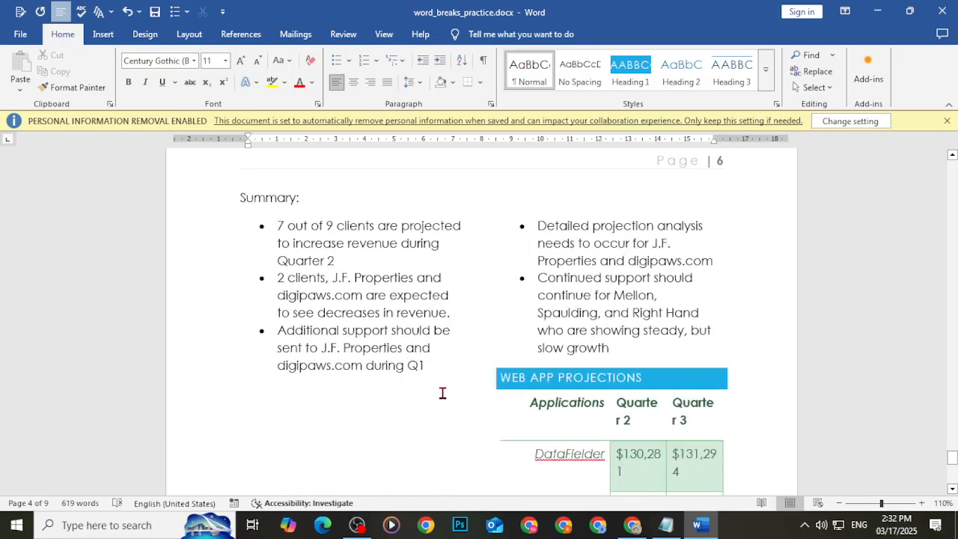
{"action": "scroll", "coordinate": [442, 393], "scroll_direction": "down", "scroll_amount": 10}
{"action": "scroll", "coordinate": [438, 400], "scroll_direction": "up", "scroll_amount": 8}
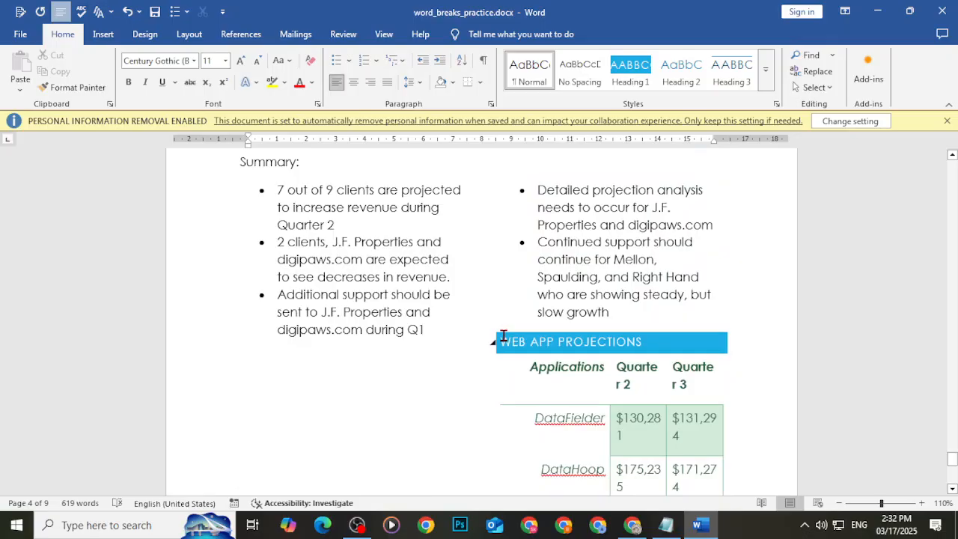
Try a one-column layout for the section containing the Web App Projections heading, and undo it.
{"action": "left_click", "coordinate": [497, 341]}
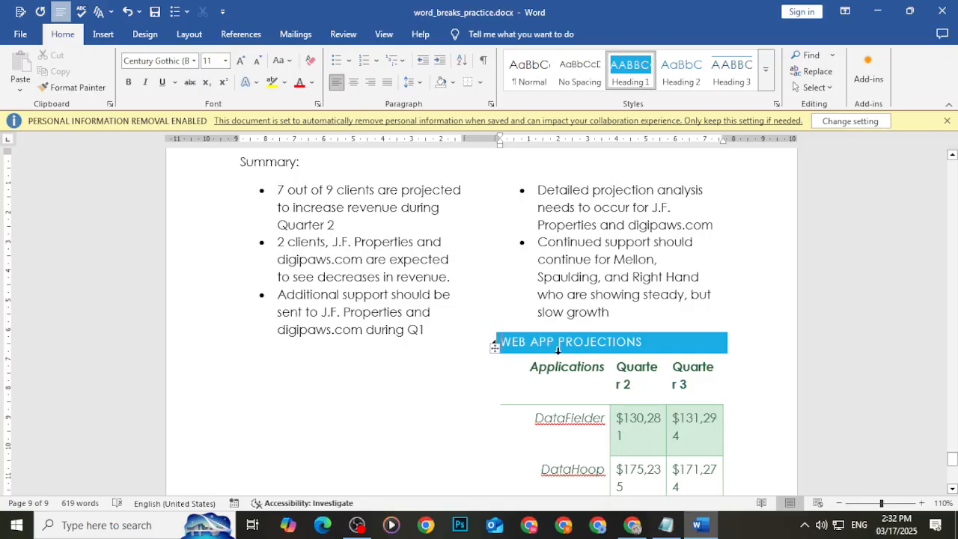
{"action": "left_click", "coordinate": [187, 34]}
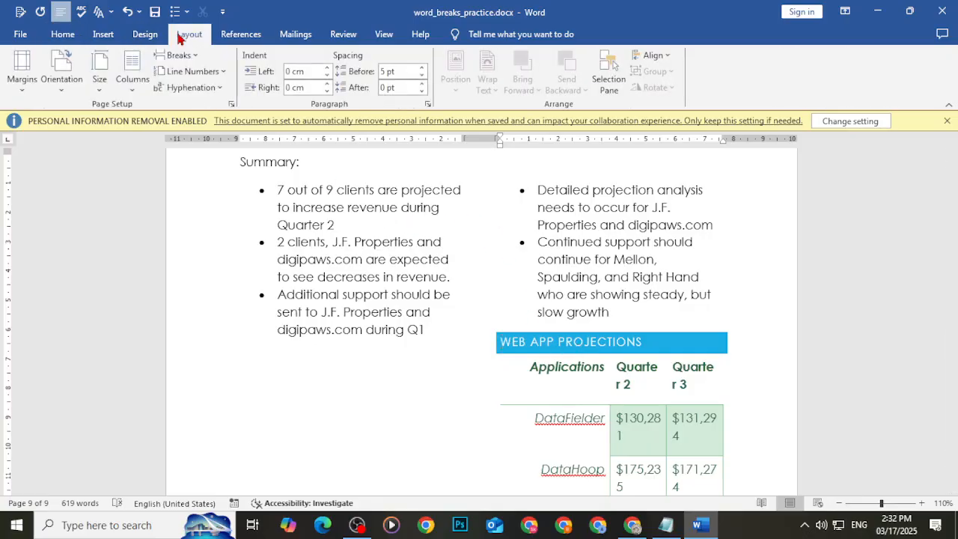
{"action": "left_click", "coordinate": [131, 75]}
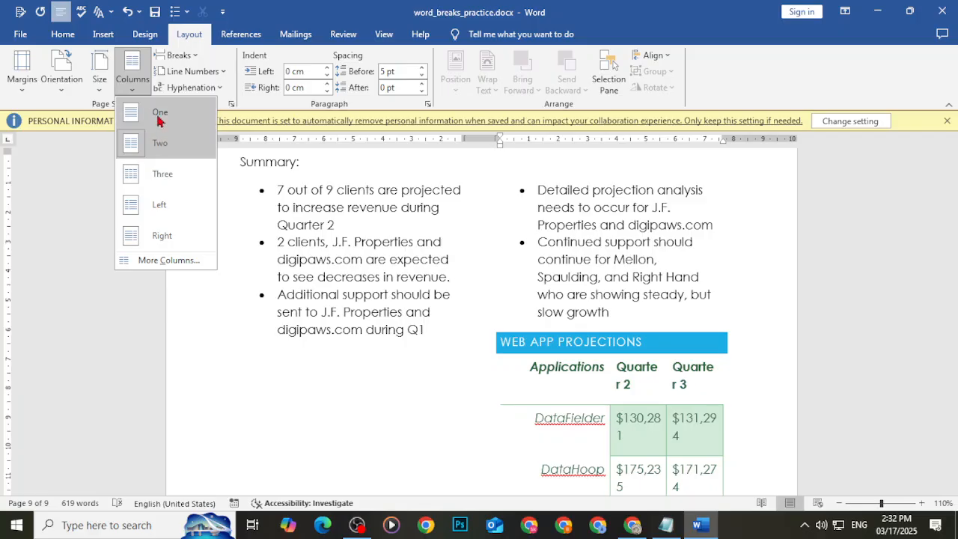
{"action": "left_click", "coordinate": [161, 120]}
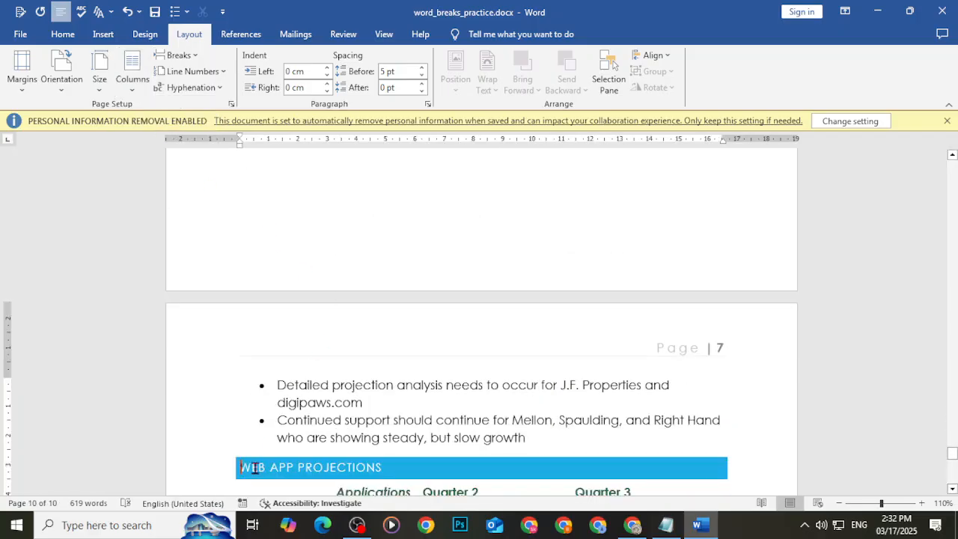
{"action": "scroll", "coordinate": [292, 440], "scroll_direction": "up", "scroll_amount": 10}
{"action": "scroll", "coordinate": [293, 434], "scroll_direction": "up", "scroll_amount": 3}
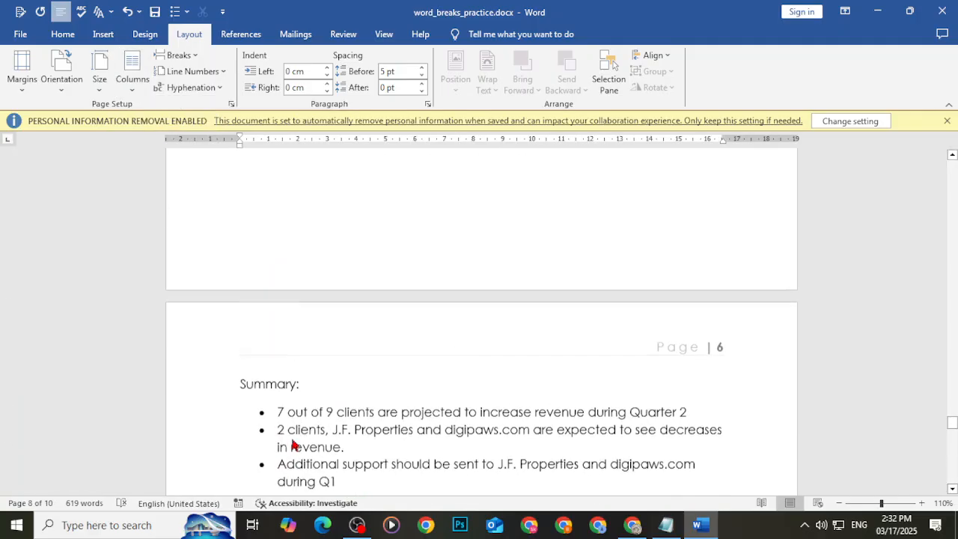
{"action": "scroll", "coordinate": [293, 434], "scroll_direction": "down", "scroll_amount": 8}
{"action": "key", "text": "ctrl+z"}
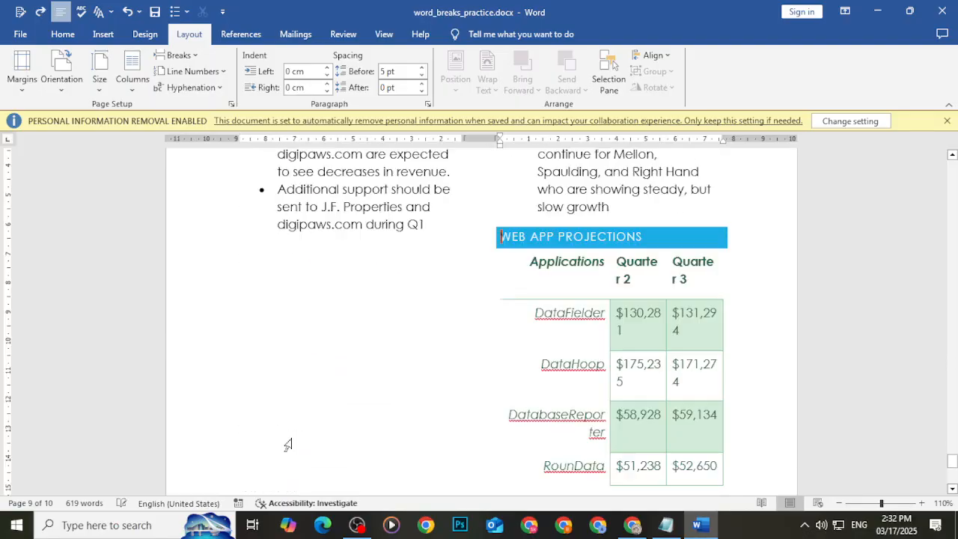
Insert a column break before the Web App Projections heading and check how the table moves.
{"action": "left_click", "coordinate": [121, 91]}
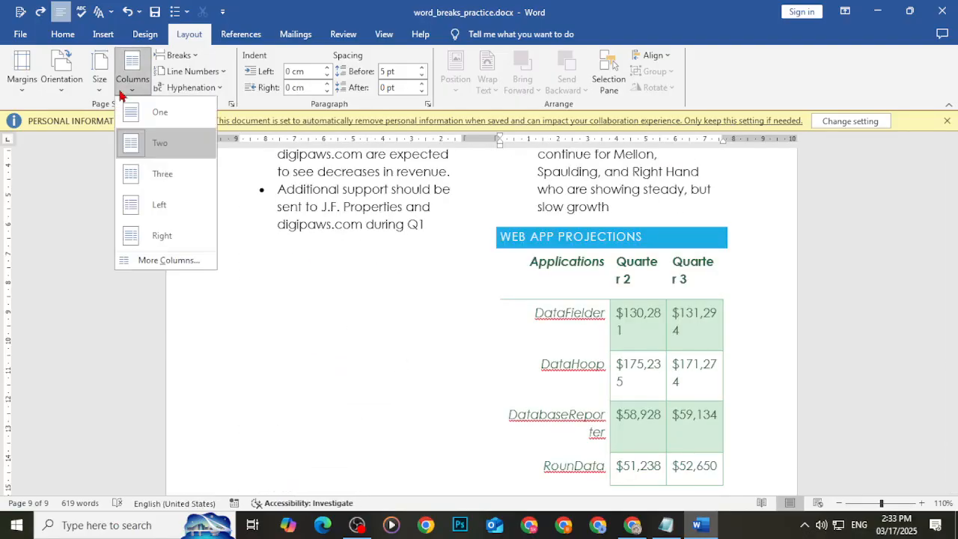
{"action": "left_click", "coordinate": [182, 59]}
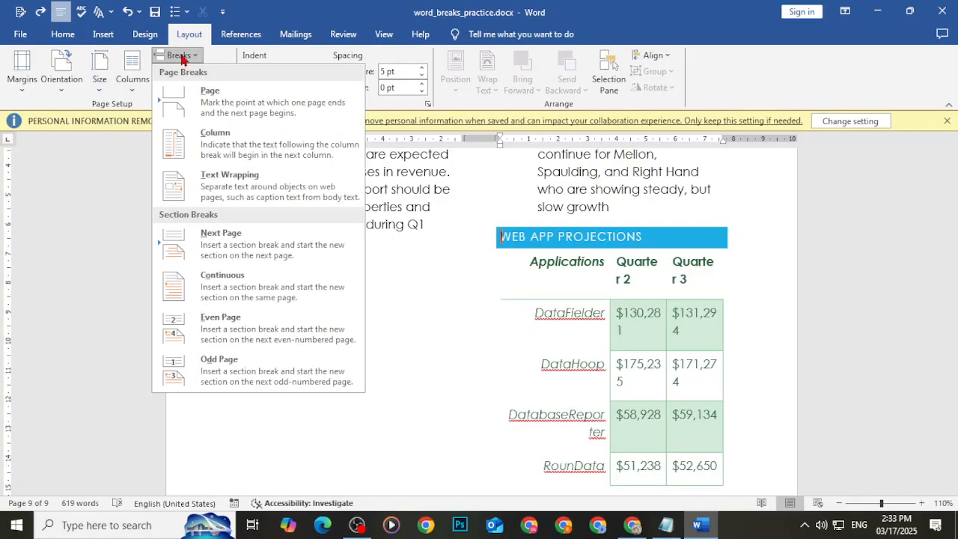
{"action": "left_click", "coordinate": [214, 135]}
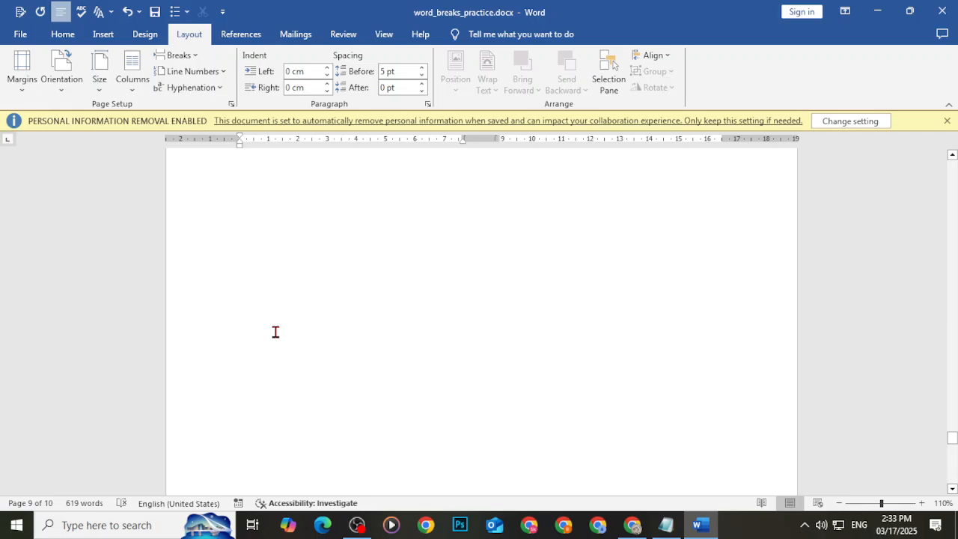
{"action": "scroll", "coordinate": [317, 255], "scroll_direction": "down", "scroll_amount": 10}
{"action": "scroll", "coordinate": [315, 223], "scroll_direction": "down", "scroll_amount": 4}
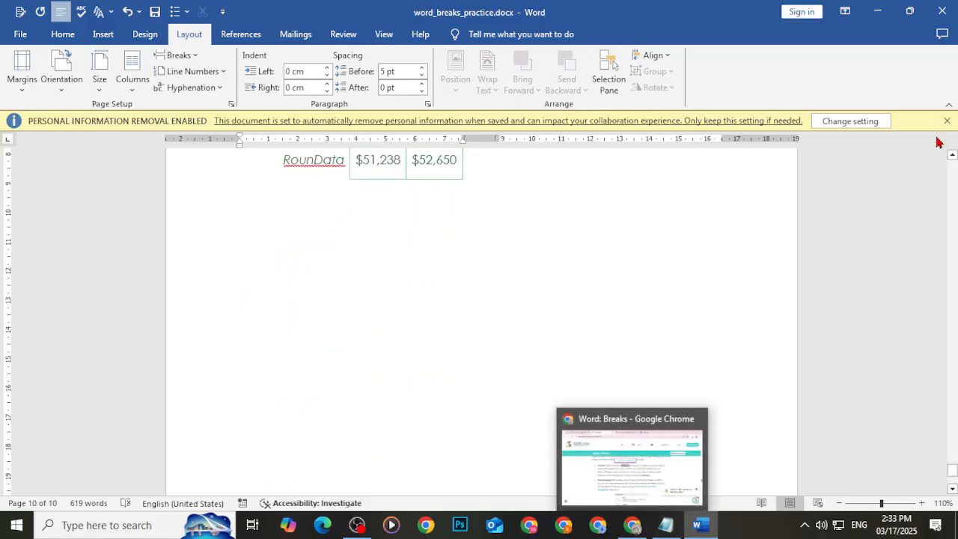
Close the practice document without saving and read the Challenge steps of the Breaks lesson in the browser.
{"action": "left_click", "coordinate": [942, 11]}
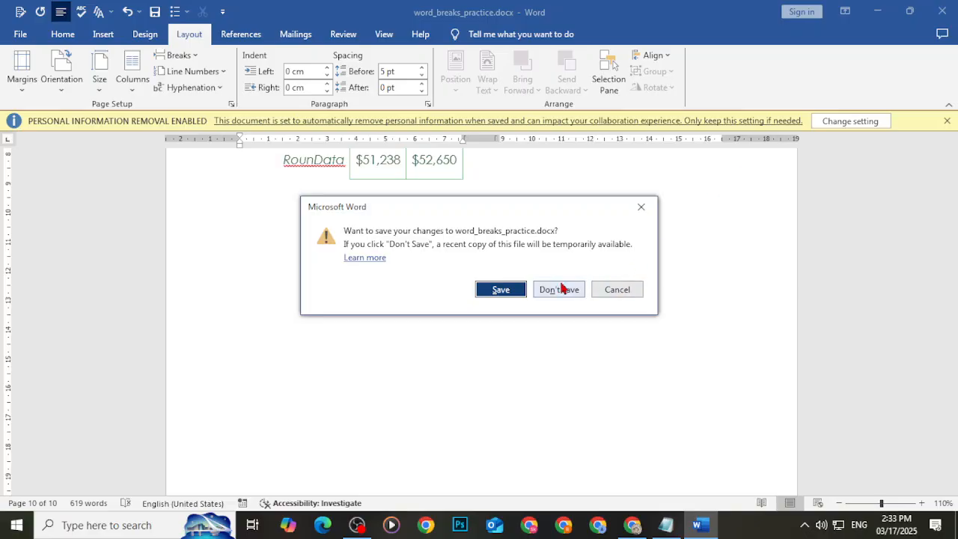
{"action": "left_click", "coordinate": [561, 289]}
{"action": "scroll", "coordinate": [441, 390], "scroll_direction": "down", "scroll_amount": 5}
{"action": "scroll", "coordinate": [441, 390], "scroll_direction": "down", "scroll_amount": 10}
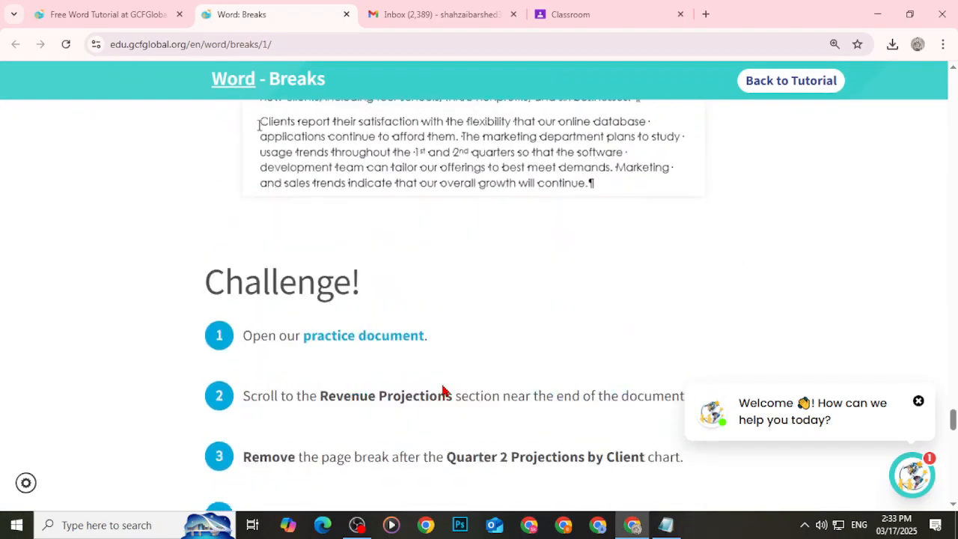
{"action": "scroll", "coordinate": [642, 432], "scroll_direction": "up", "scroll_amount": 4}
{"action": "scroll", "coordinate": [622, 426], "scroll_direction": "down", "scroll_amount": 4}
{"action": "scroll", "coordinate": [524, 419], "scroll_direction": "up", "scroll_amount": 6}
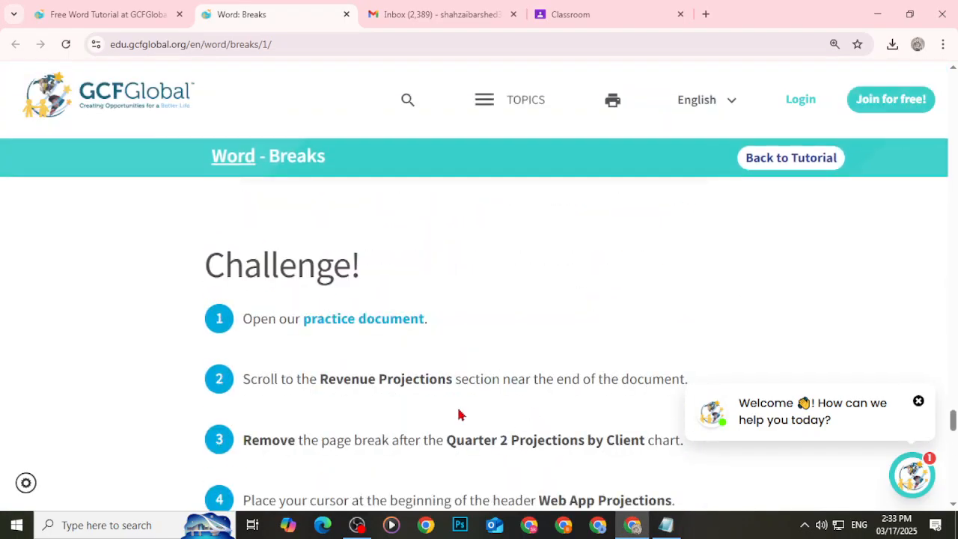
Open a fresh copy of the Challenge's practice document for editing and go to the Summary bullets on page 7.
{"action": "left_click", "coordinate": [345, 331]}
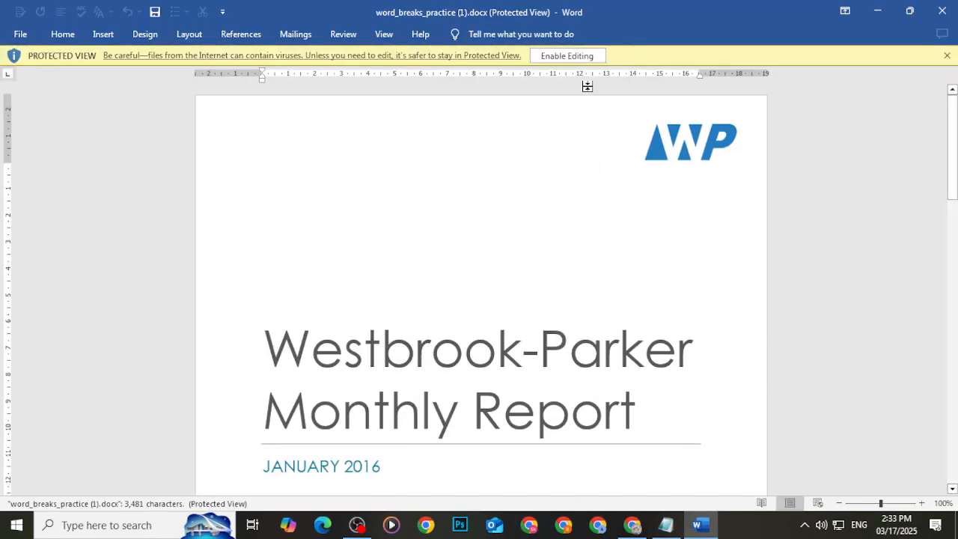
{"action": "left_click", "coordinate": [590, 58]}
{"action": "scroll", "coordinate": [602, 263], "scroll_direction": "down", "scroll_amount": 20}
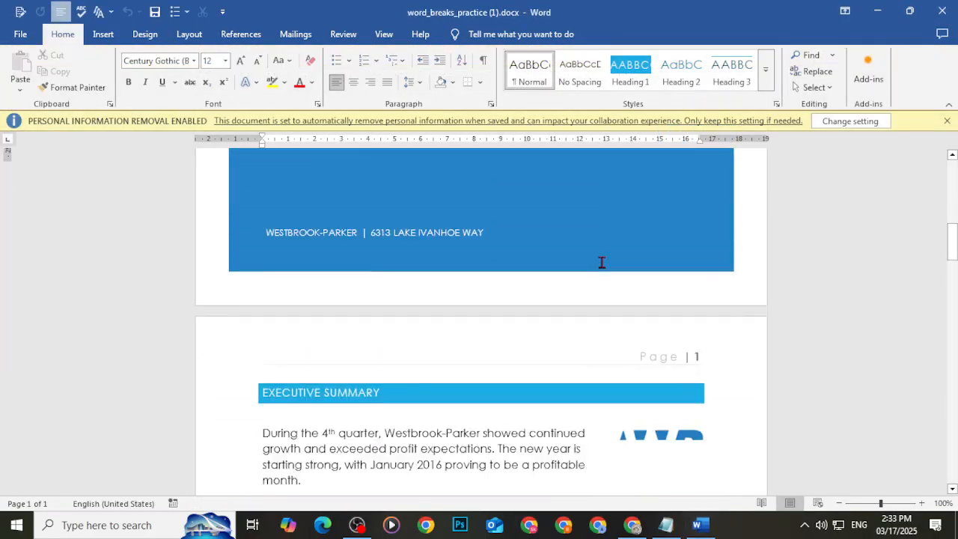
{"action": "scroll", "coordinate": [595, 255], "scroll_direction": "down", "scroll_amount": 20}
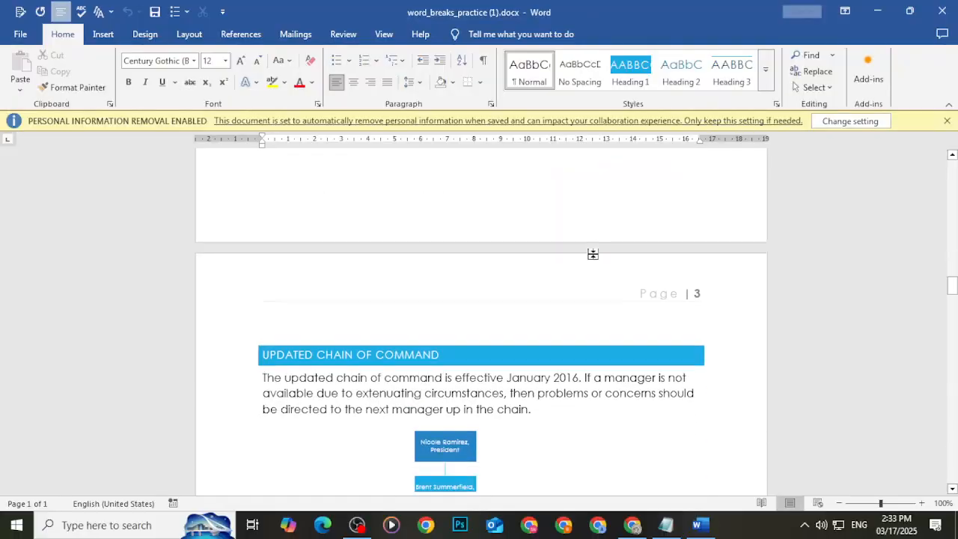
{"action": "scroll", "coordinate": [591, 251], "scroll_direction": "down", "scroll_amount": 20}
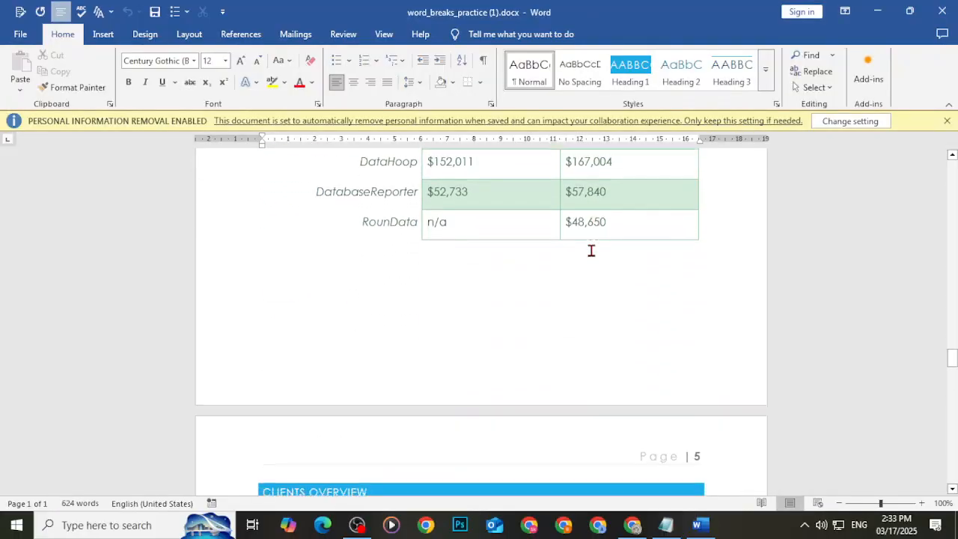
{"action": "scroll", "coordinate": [590, 249], "scroll_direction": "down", "scroll_amount": 20}
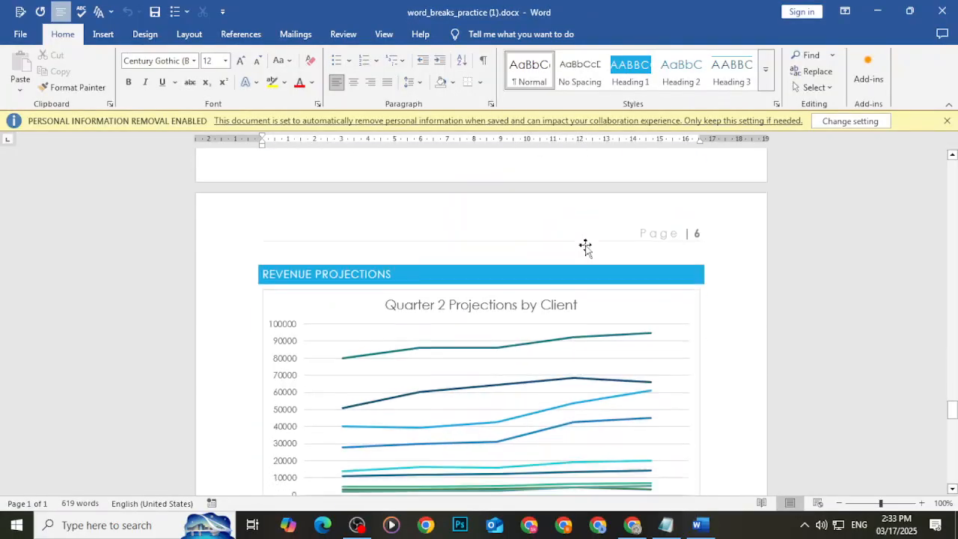
{"action": "scroll", "coordinate": [586, 246], "scroll_direction": "down", "scroll_amount": 10}
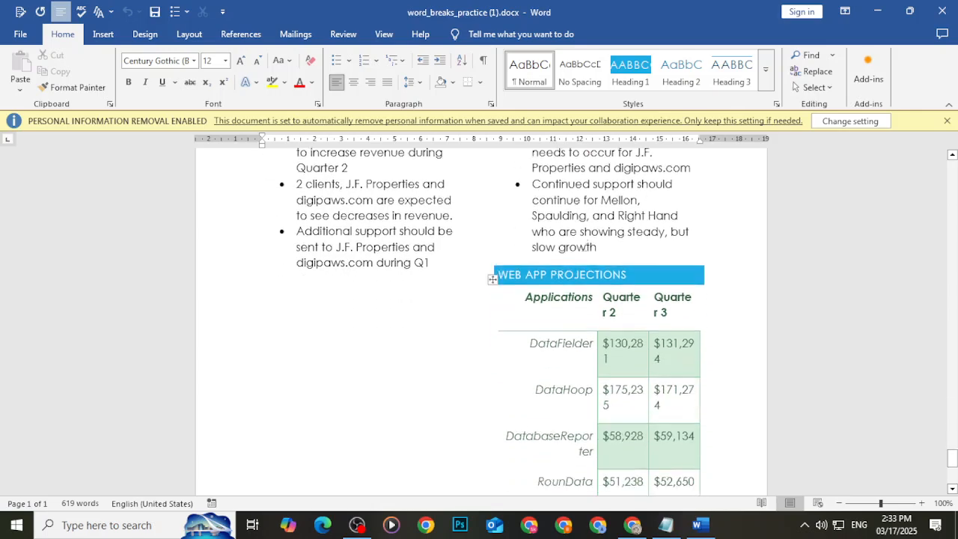
{"action": "scroll", "coordinate": [583, 246], "scroll_direction": "up", "scroll_amount": 4}
{"action": "scroll", "coordinate": [569, 246], "scroll_direction": "up", "scroll_amount": 8}
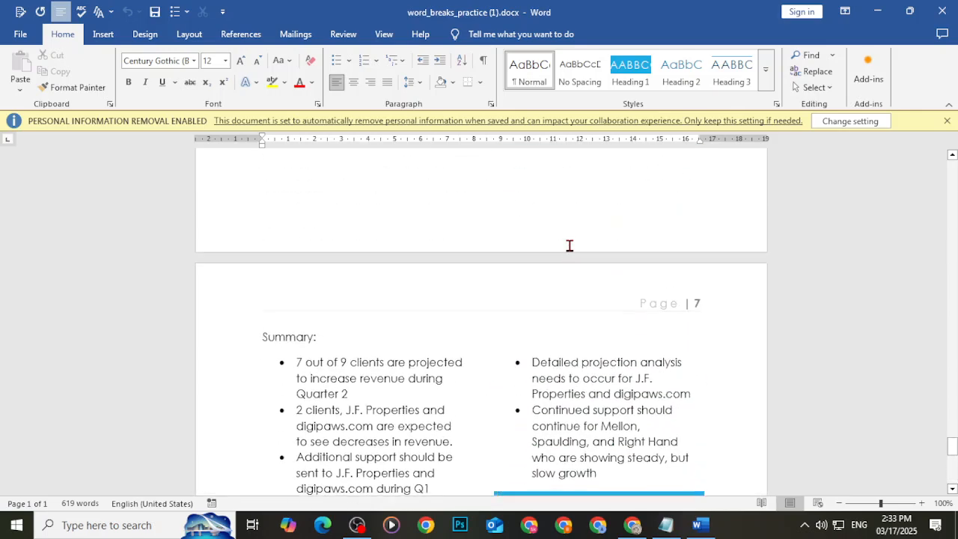
{"action": "scroll", "coordinate": [569, 245], "scroll_direction": "down", "scroll_amount": 3}
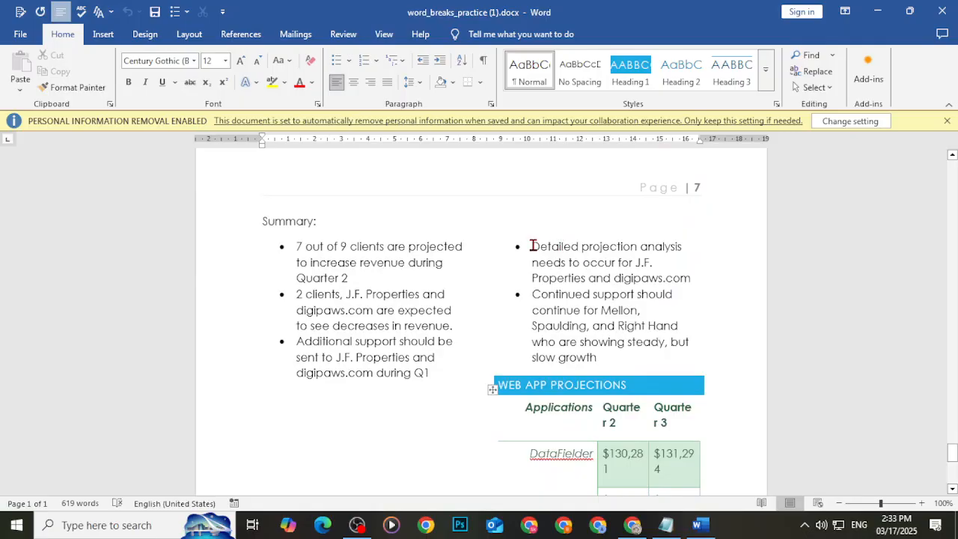
Insert a column break before the "Additional support should be sent" bullet in the Summary.
{"action": "left_click", "coordinate": [293, 345]}
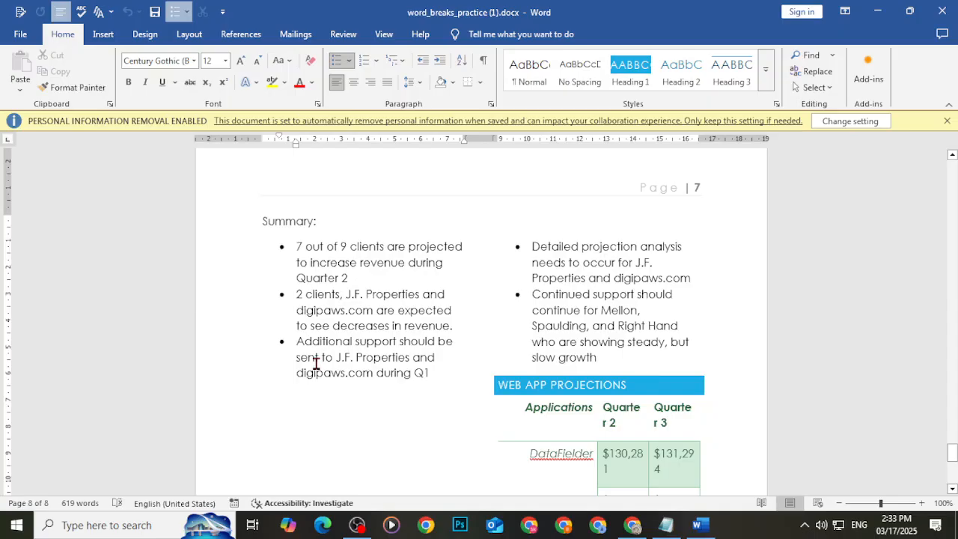
{"action": "left_click", "coordinate": [187, 35]}
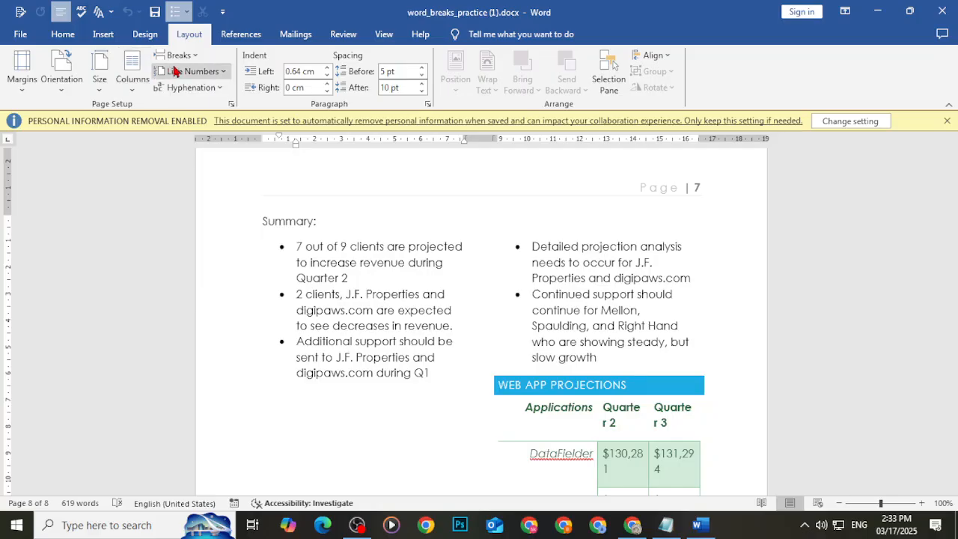
{"action": "left_click", "coordinate": [180, 57]}
{"action": "left_click", "coordinate": [210, 142]}
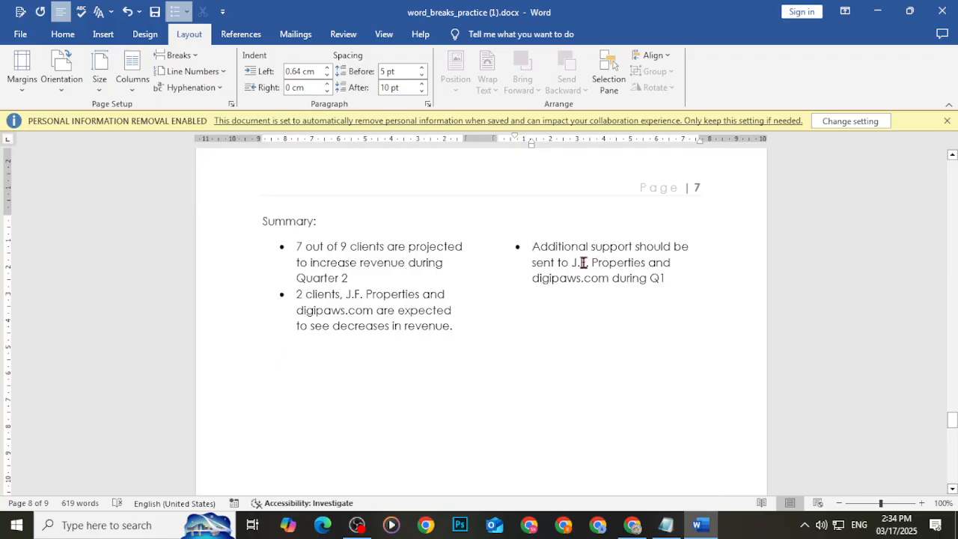
{"action": "scroll", "coordinate": [582, 262], "scroll_direction": "down", "scroll_amount": 15}
{"action": "scroll", "coordinate": [558, 309], "scroll_direction": "up", "scroll_amount": 10}
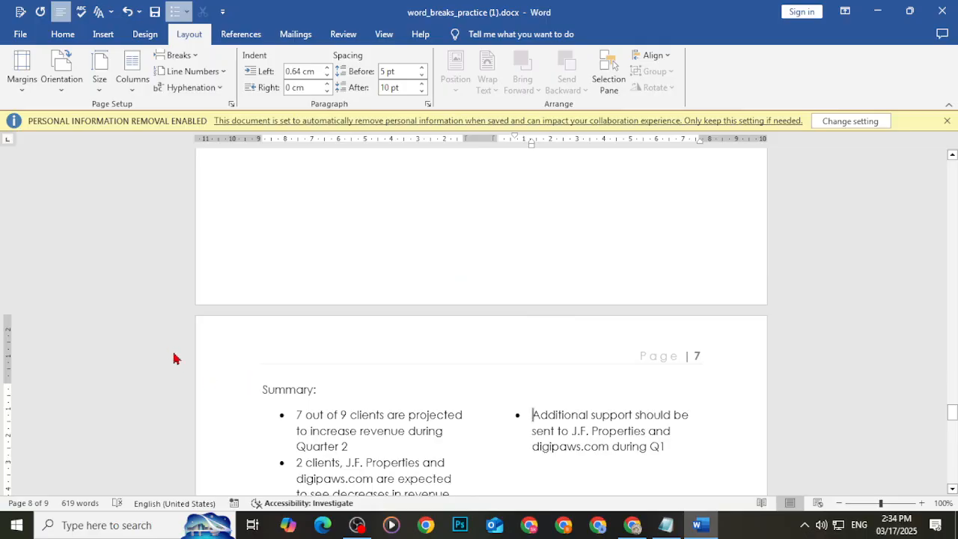
Insert a column break before the "2 clients, J.F. Properties and digipaws.com" bullet in the Summary.
{"action": "left_click", "coordinate": [298, 464]}
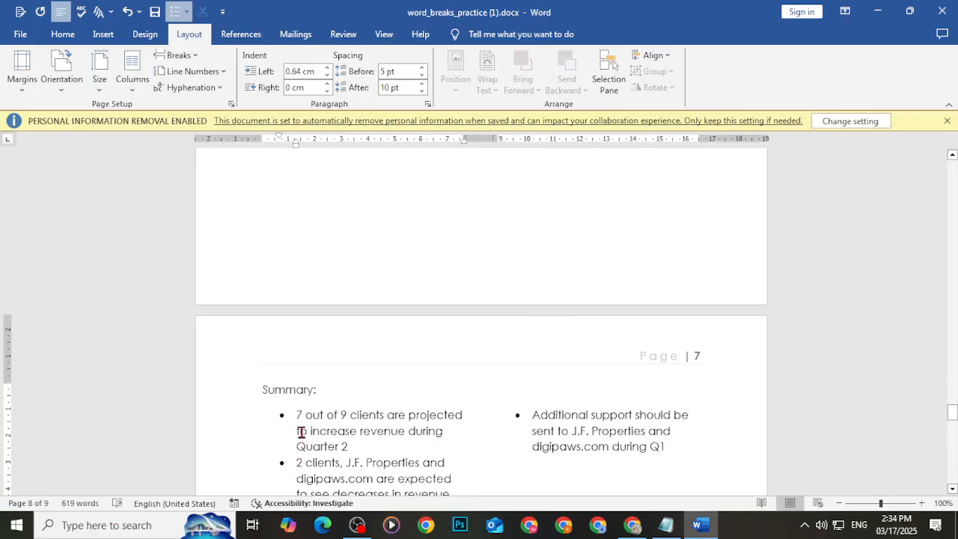
{"action": "left_click", "coordinate": [177, 55]}
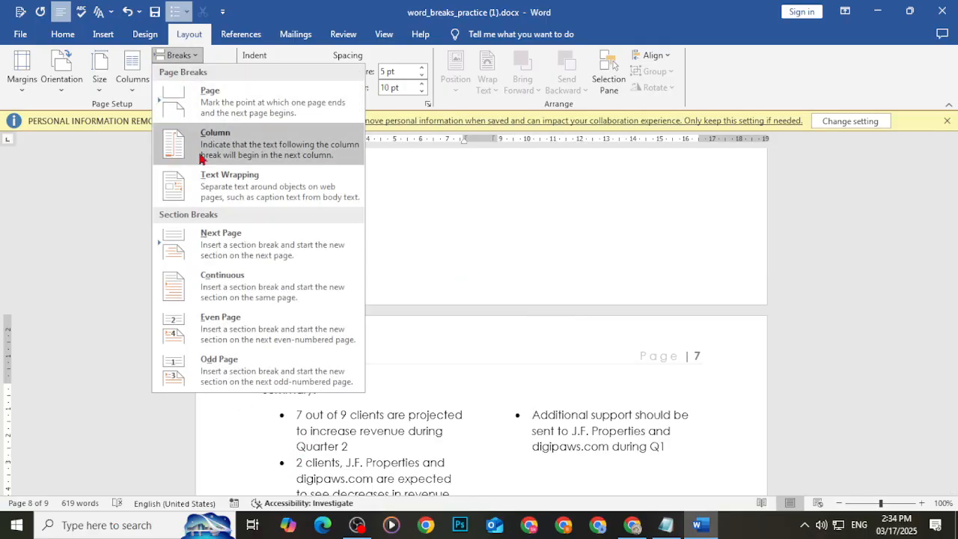
{"action": "left_click", "coordinate": [200, 158]}
{"action": "scroll", "coordinate": [269, 190], "scroll_direction": "down", "scroll_amount": 10}
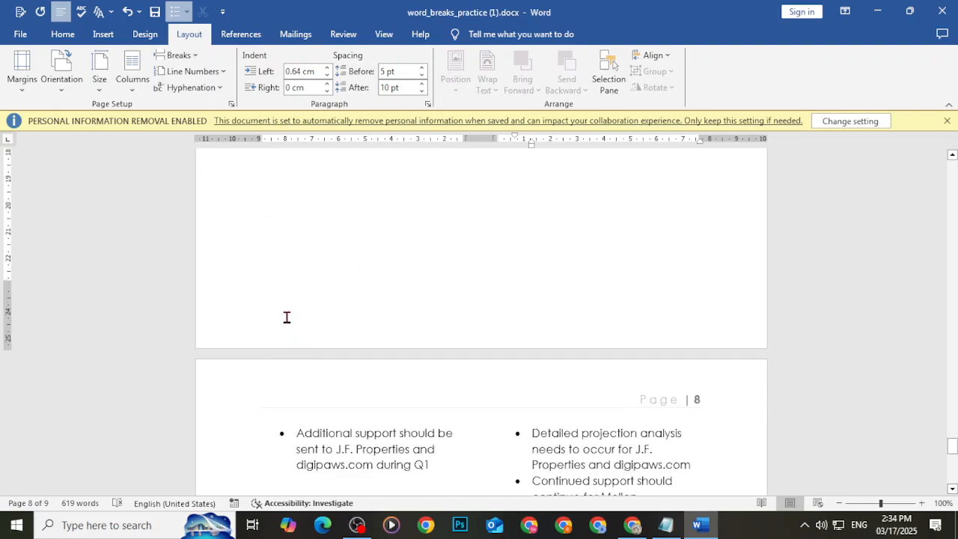
Show the formatting marks and delete the column break below the "Additional support should be sent" bullet.
{"action": "left_click", "coordinate": [75, 35]}
{"action": "left_click", "coordinate": [483, 60]}
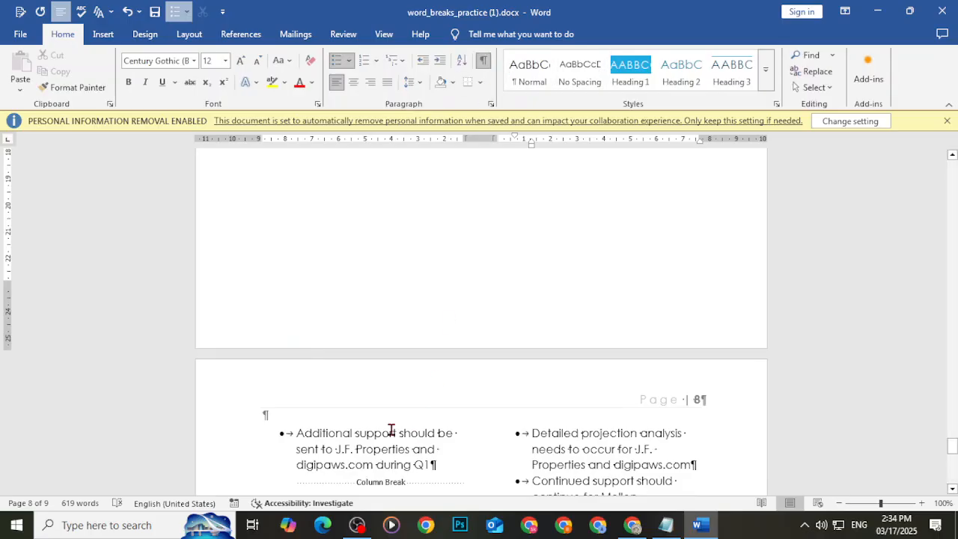
{"action": "scroll", "coordinate": [371, 398], "scroll_direction": "down", "scroll_amount": 3}
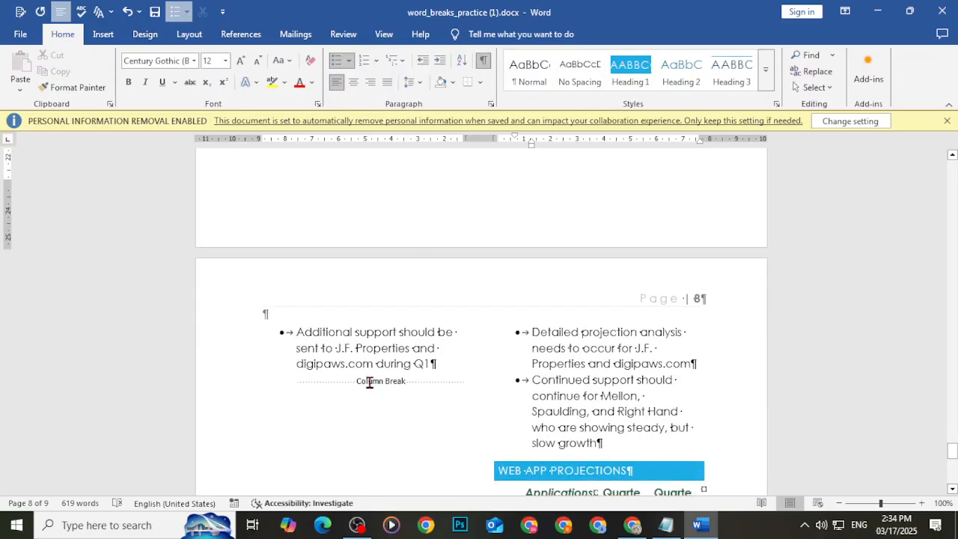
{"action": "left_click", "coordinate": [369, 383]}
{"action": "key", "text": "Delete"}
{"action": "scroll", "coordinate": [364, 382], "scroll_direction": "down", "scroll_amount": 4}
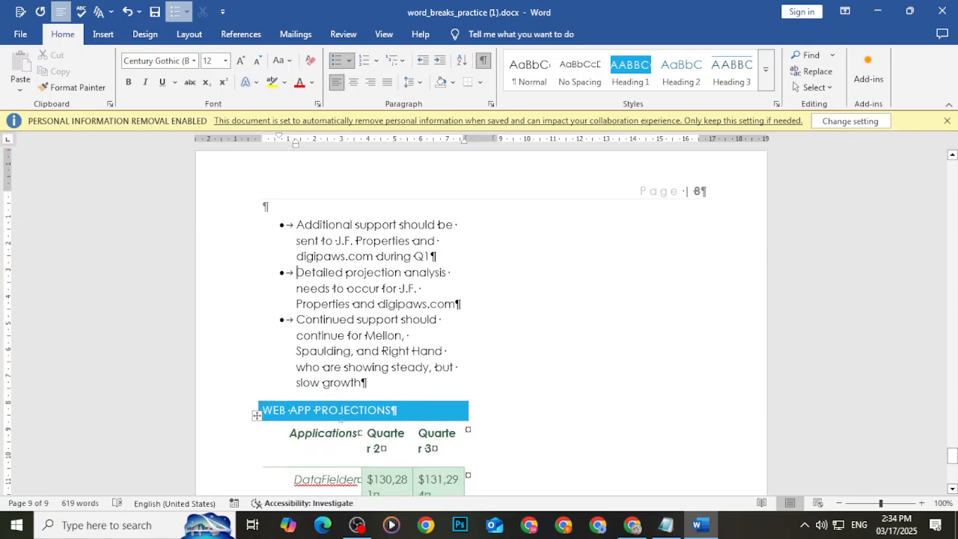
{"action": "scroll", "coordinate": [254, 449], "scroll_direction": "up", "scroll_amount": 9}
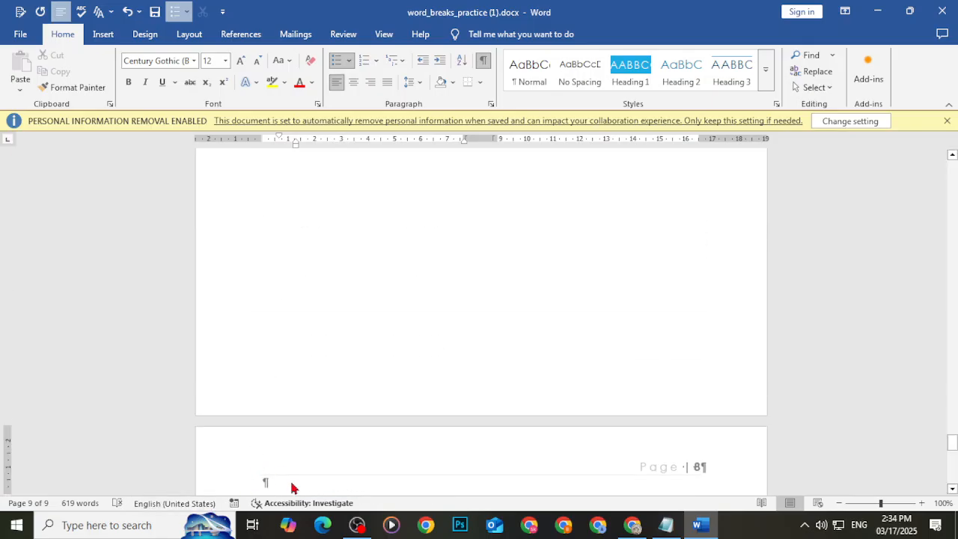
Delete the column breaks below the "2 clients" and "7 out of 9 clients" Summary bullets and hide the formatting marks.
{"action": "scroll", "coordinate": [306, 479], "scroll_direction": "down", "scroll_amount": 8}
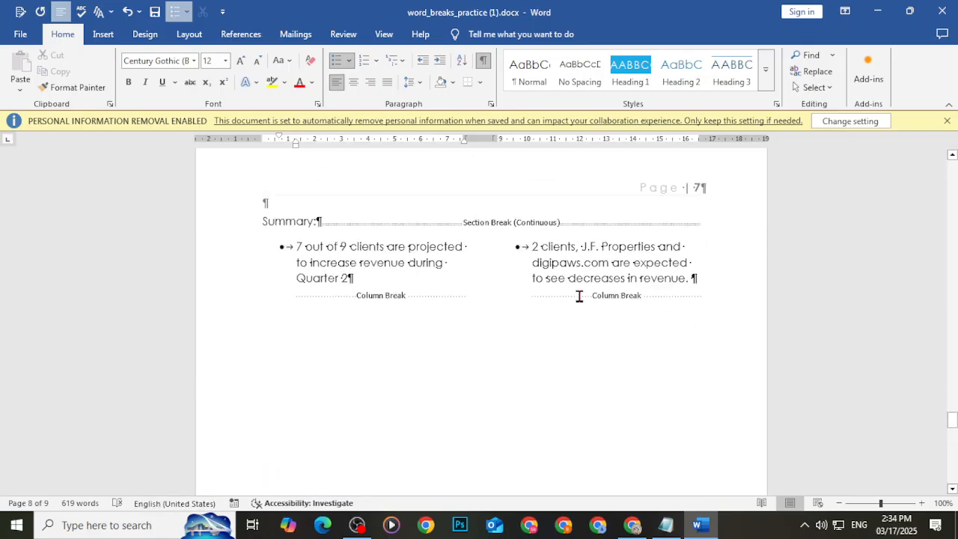
{"action": "left_click", "coordinate": [577, 297]}
{"action": "key", "text": "Delete"}
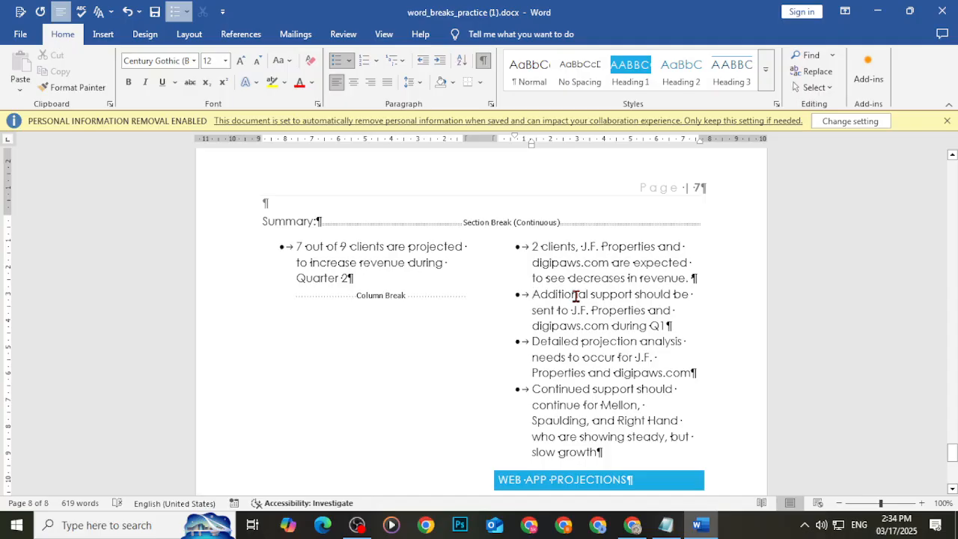
{"action": "left_click", "coordinate": [408, 295]}
{"action": "key", "text": "Delete"}
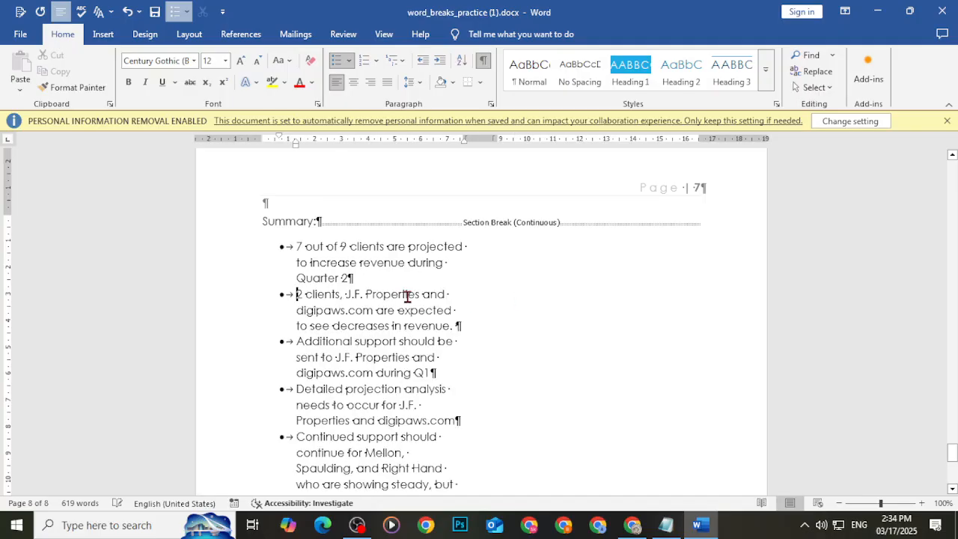
{"action": "scroll", "coordinate": [503, 350], "scroll_direction": "down", "scroll_amount": 1}
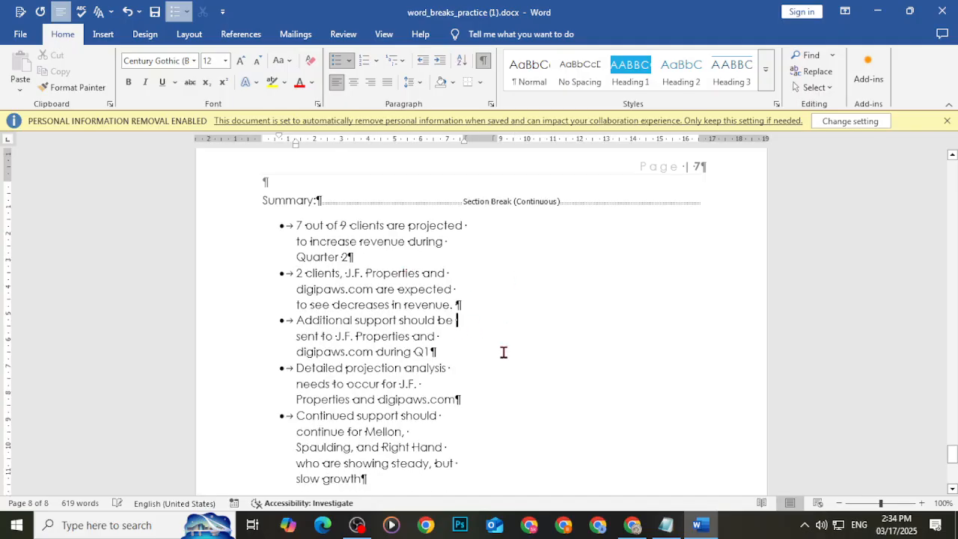
{"action": "left_click", "coordinate": [482, 60]}
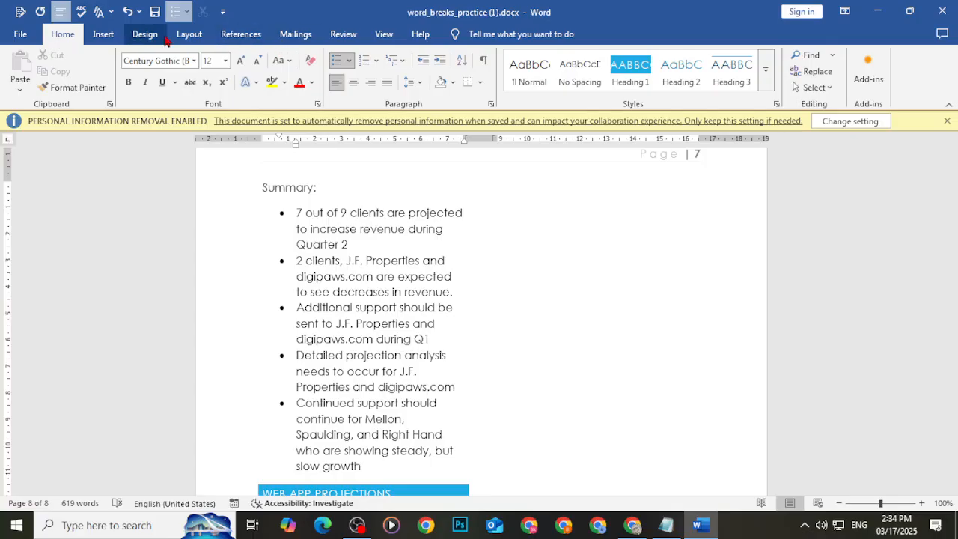
Insert a column break before the "Detailed projection analysis" bullet in the Summary.
{"action": "left_click", "coordinate": [197, 36]}
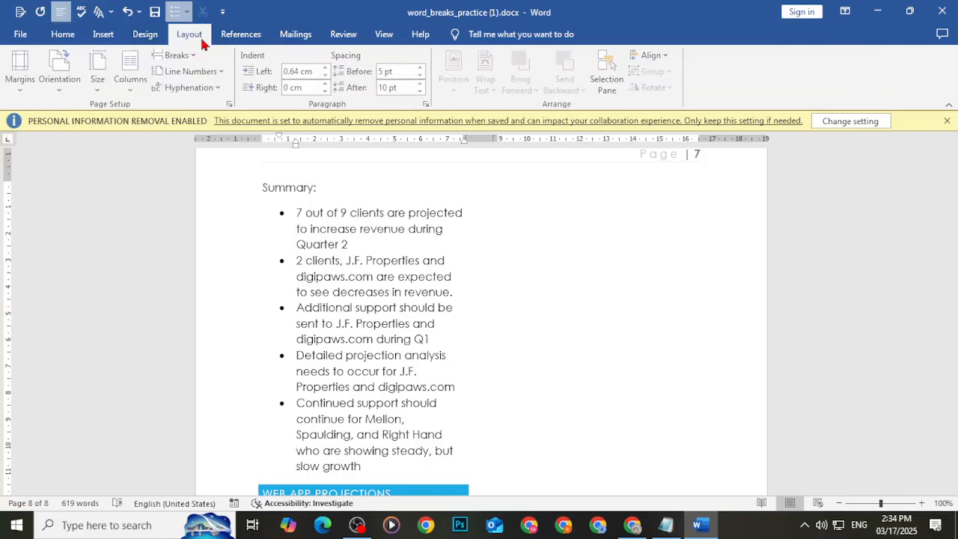
{"action": "left_click", "coordinate": [180, 55]}
{"action": "left_click", "coordinate": [190, 136]}
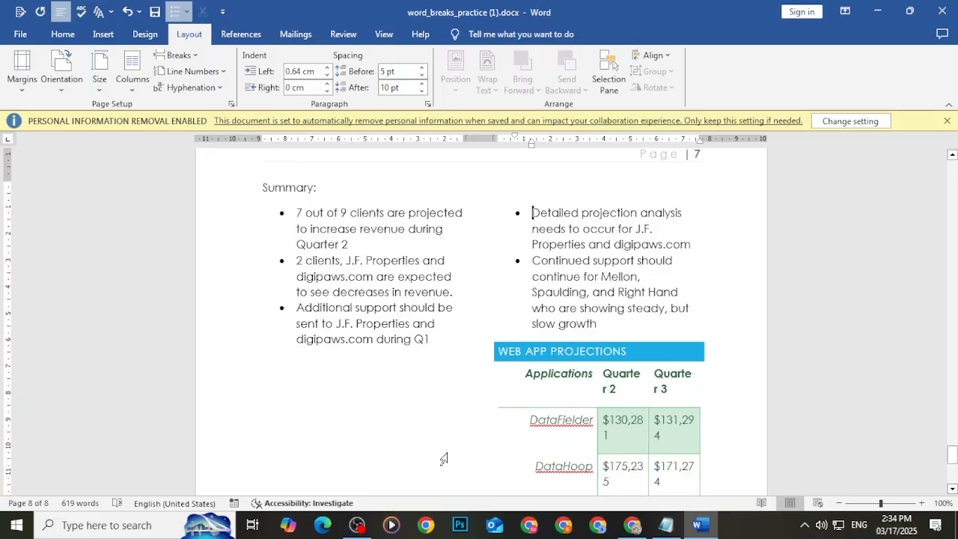
Review the GCFGlobal Challenge steps in the browser on the Revenue Projections section and page break, and locate the Web App Projections header in Word.
{"action": "left_click", "coordinate": [632, 524]}
{"action": "scroll", "coordinate": [393, 383], "scroll_direction": "down", "scroll_amount": 3}
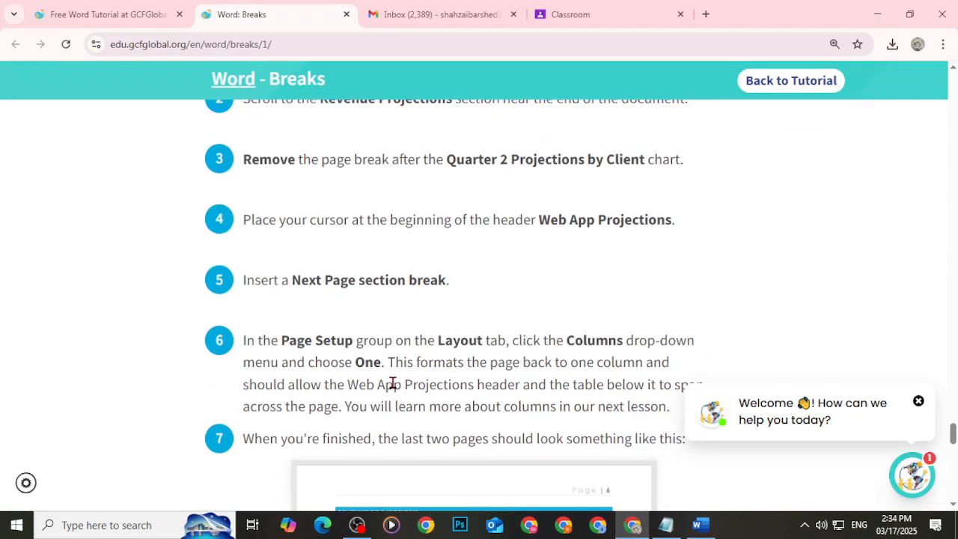
{"action": "scroll", "coordinate": [393, 384], "scroll_direction": "up", "scroll_amount": 3}
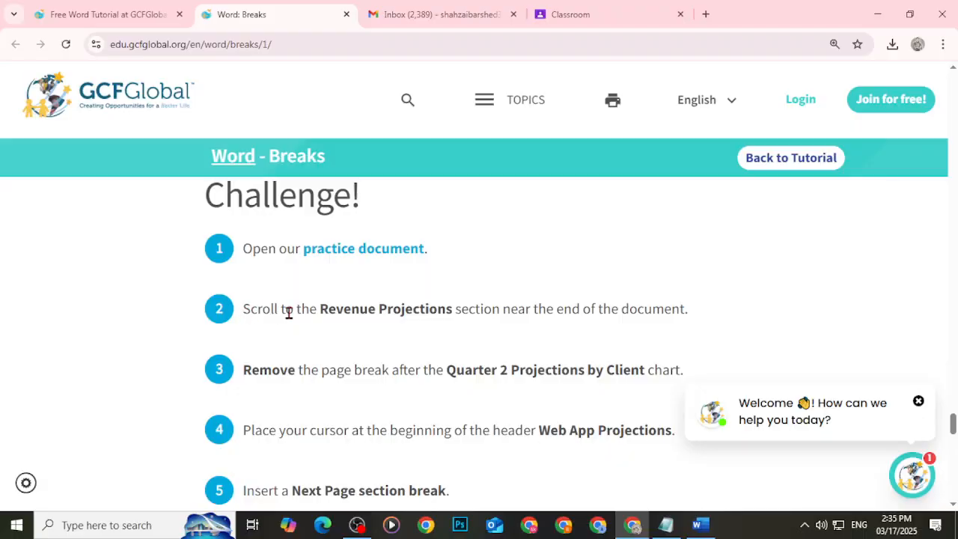
{"action": "left_click_drag", "start_coordinate": [321, 311], "coordinate": [436, 311]}
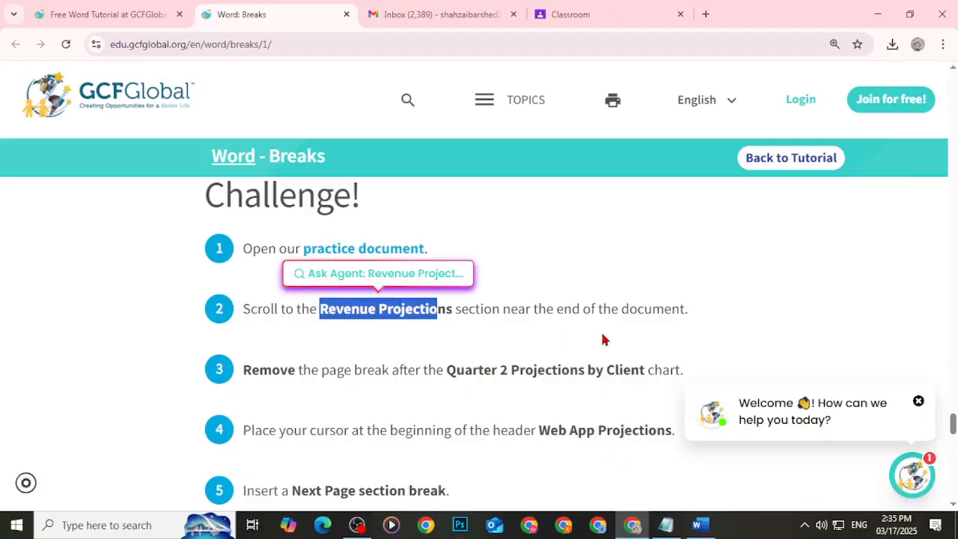
{"action": "left_click", "coordinate": [699, 524]}
{"action": "scroll", "coordinate": [656, 282], "scroll_direction": "down", "scroll_amount": 5}
{"action": "scroll", "coordinate": [656, 282], "scroll_direction": "up", "scroll_amount": 7}
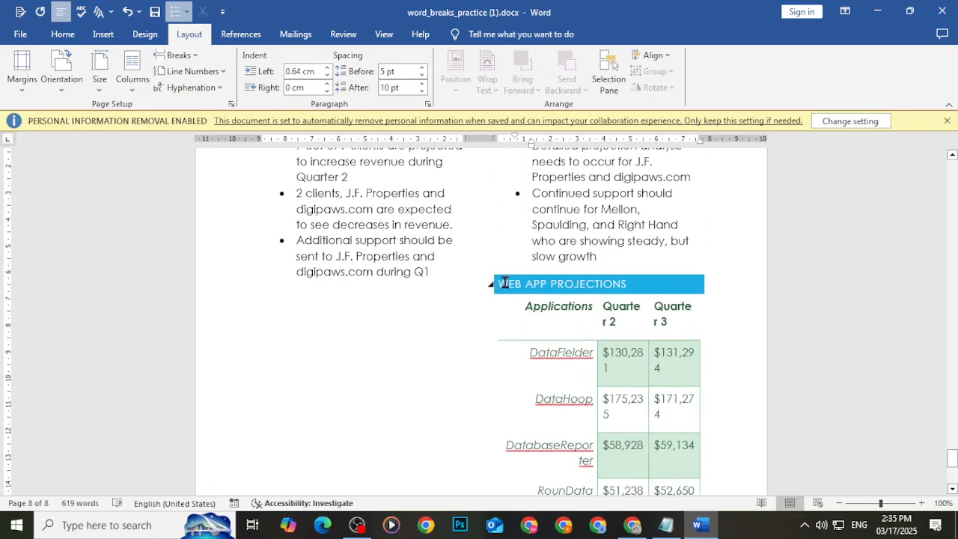
{"action": "left_click", "coordinate": [500, 285]}
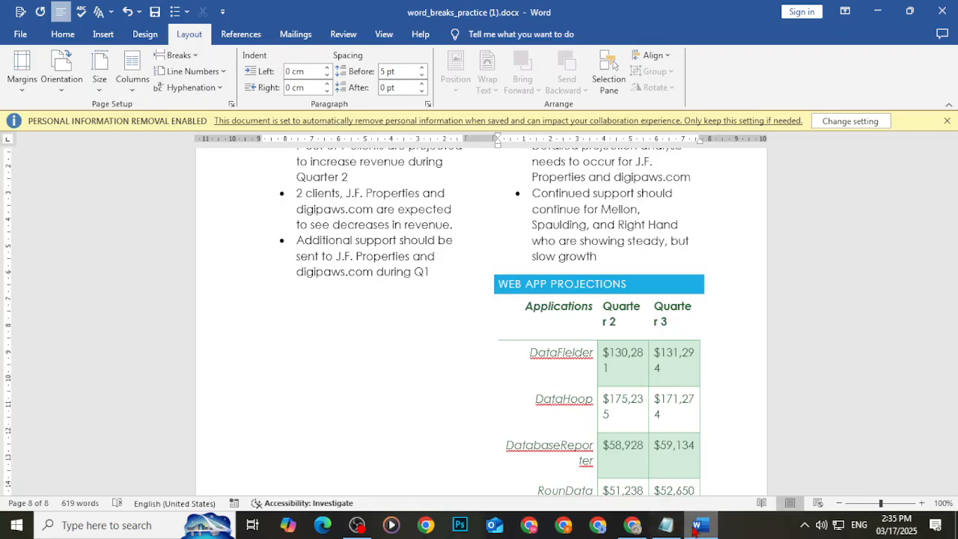
{"action": "left_click", "coordinate": [632, 525]}
{"action": "left_click_drag", "start_coordinate": [288, 365], "coordinate": [644, 367]}
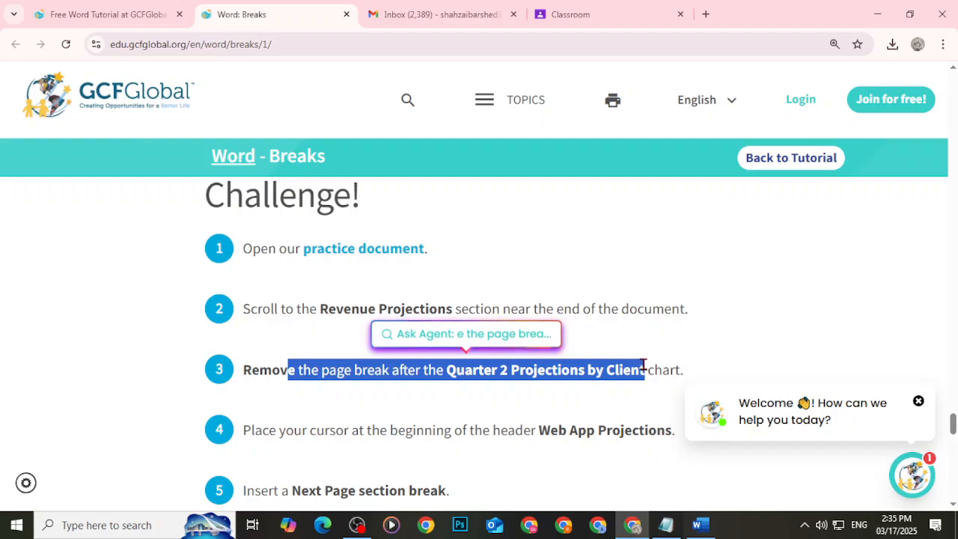
In the Word document, delete the page break after the Quarter 2 Projections by Client chart, showing the formatting marks only for this.
{"action": "left_click", "coordinate": [700, 525]}
{"action": "scroll", "coordinate": [582, 371], "scroll_direction": "up", "scroll_amount": 10}
{"action": "scroll", "coordinate": [583, 374], "scroll_direction": "down", "scroll_amount": 2}
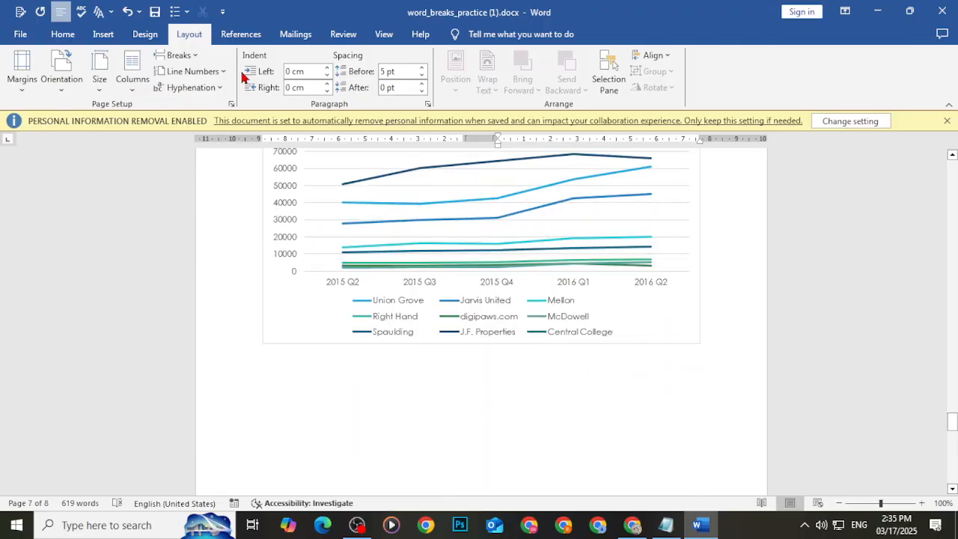
{"action": "left_click", "coordinate": [60, 35]}
{"action": "left_click", "coordinate": [479, 61]}
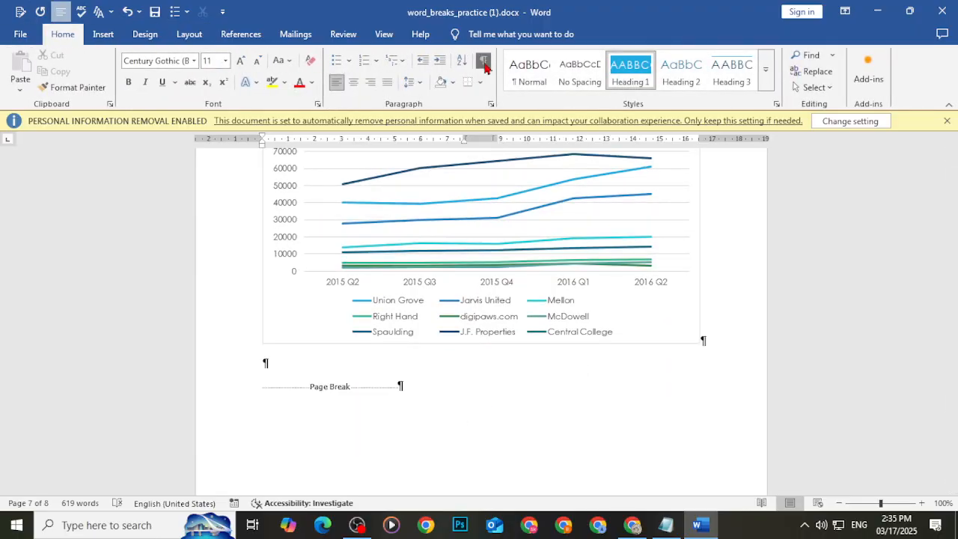
{"action": "left_click", "coordinate": [263, 385]}
{"action": "key", "text": "Delete"}
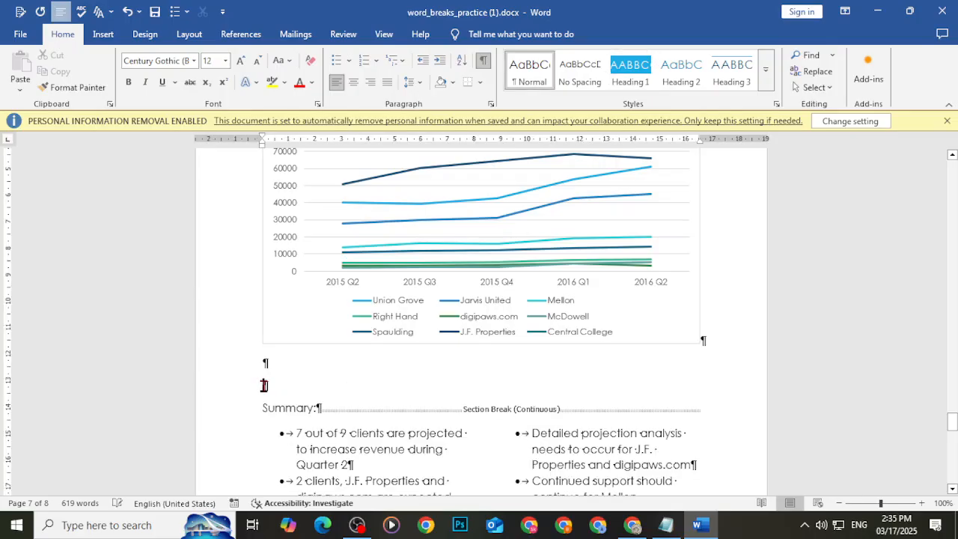
{"action": "left_click", "coordinate": [488, 59]}
Place the cursor at the beginning of the Web App Projections header.
{"action": "scroll", "coordinate": [515, 417], "scroll_direction": "up", "scroll_amount": 5}
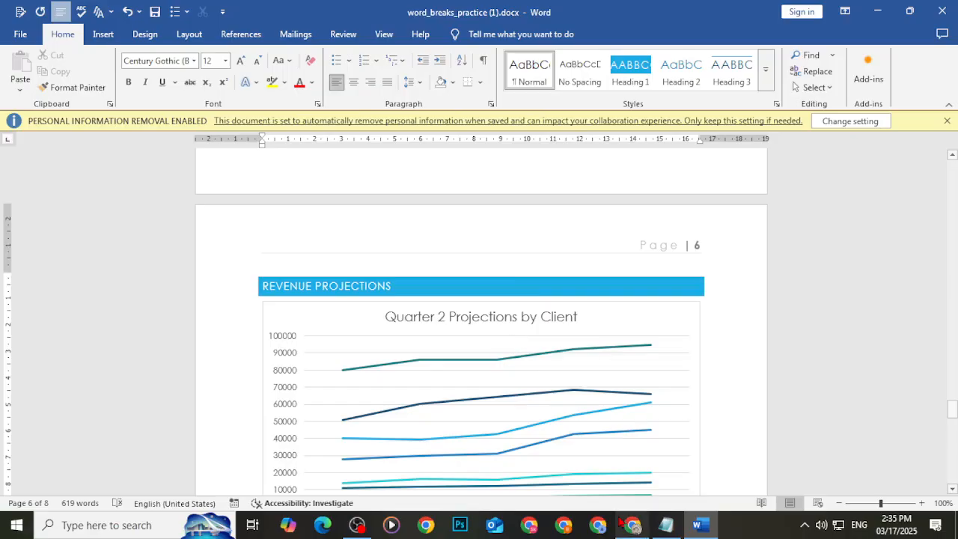
{"action": "mouse_move", "coordinate": [632, 524]}
{"action": "left_click", "coordinate": [627, 452]}
{"action": "scroll", "coordinate": [521, 364], "scroll_direction": "down", "scroll_amount": 10}
{"action": "scroll", "coordinate": [522, 359], "scroll_direction": "up", "scroll_amount": 5}
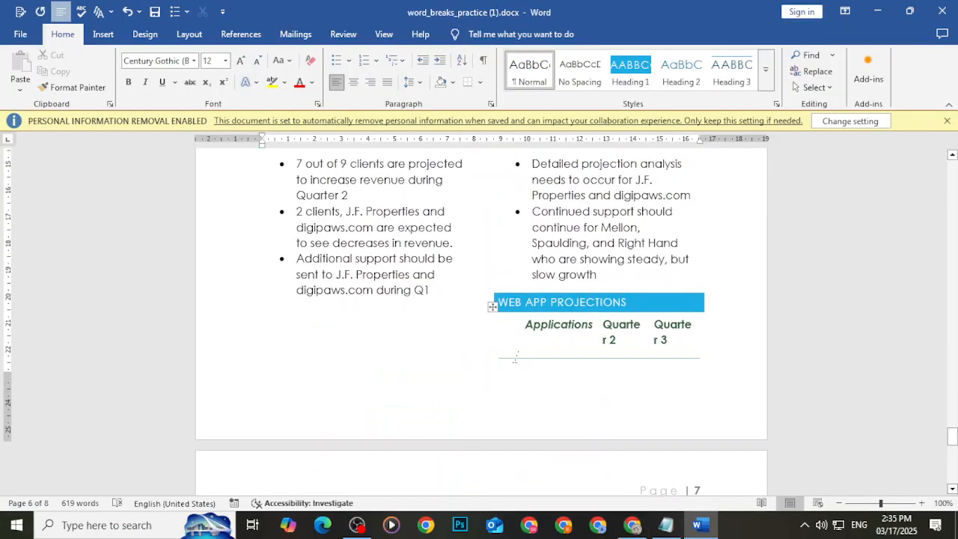
{"action": "left_click", "coordinate": [497, 302]}
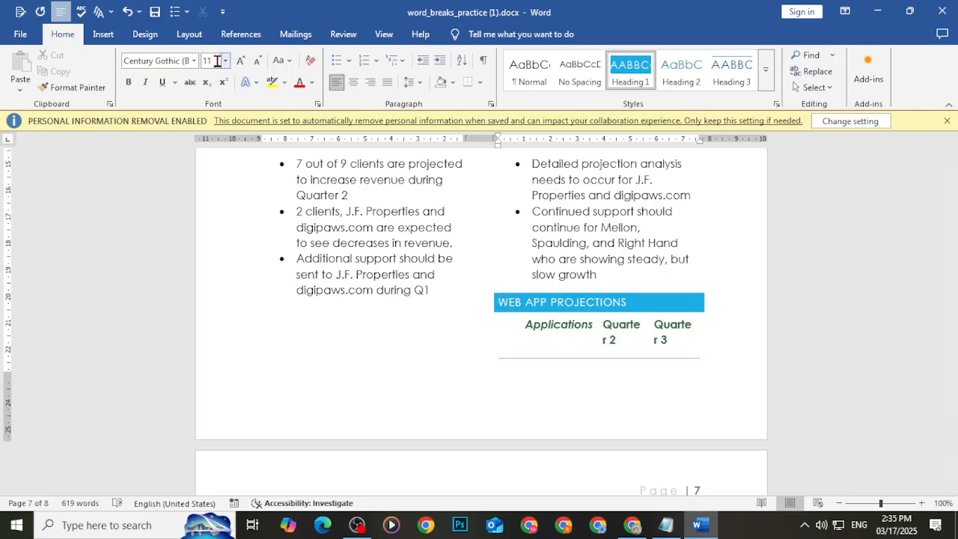
Switch to the GCFGlobal page in the browser and read the Challenge steps on the Web App Projections header and section break.
{"action": "left_click", "coordinate": [632, 525]}
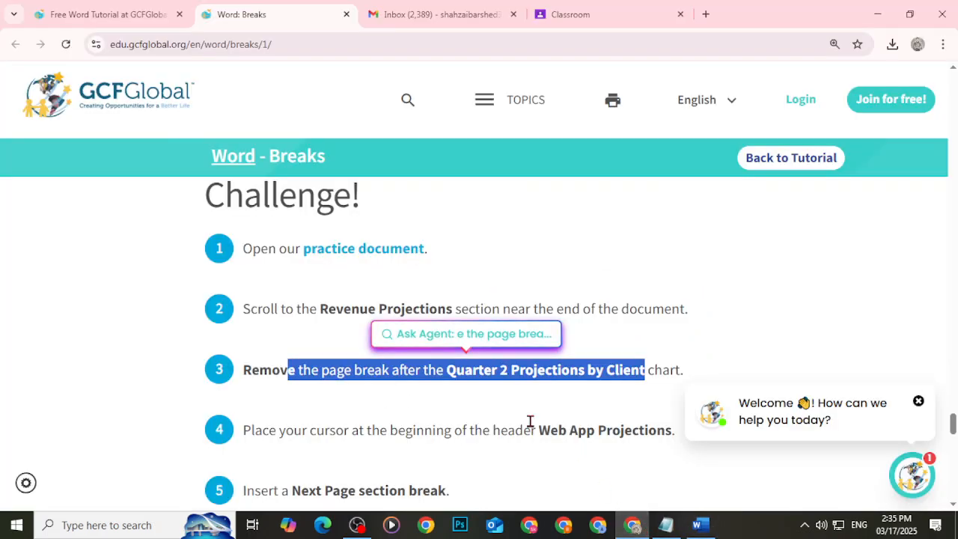
{"action": "scroll", "coordinate": [523, 423], "scroll_direction": "down", "scroll_amount": 3}
{"action": "scroll", "coordinate": [335, 357], "scroll_direction": "down", "scroll_amount": 2}
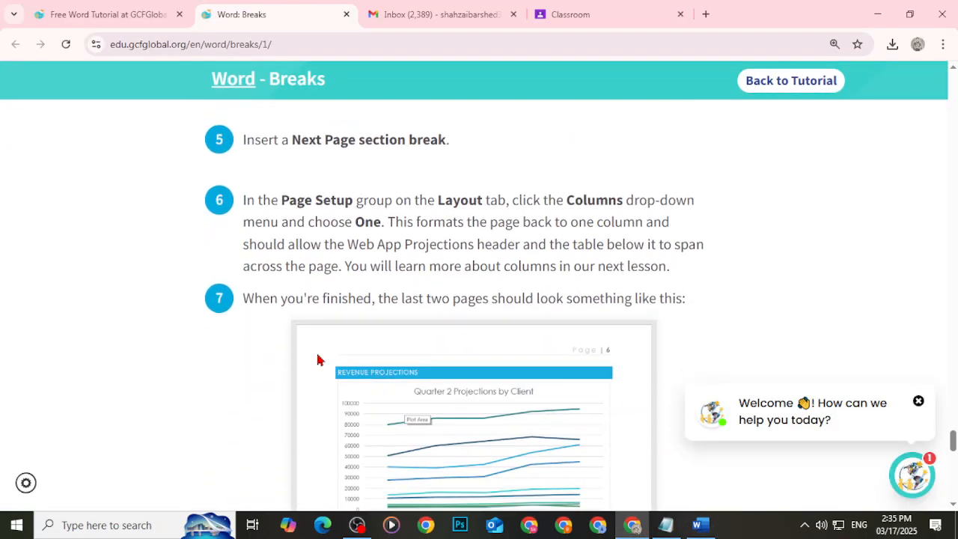
{"action": "scroll", "coordinate": [315, 350], "scroll_direction": "up", "scroll_amount": 2}
{"action": "scroll", "coordinate": [317, 353], "scroll_direction": "up", "scroll_amount": 1}
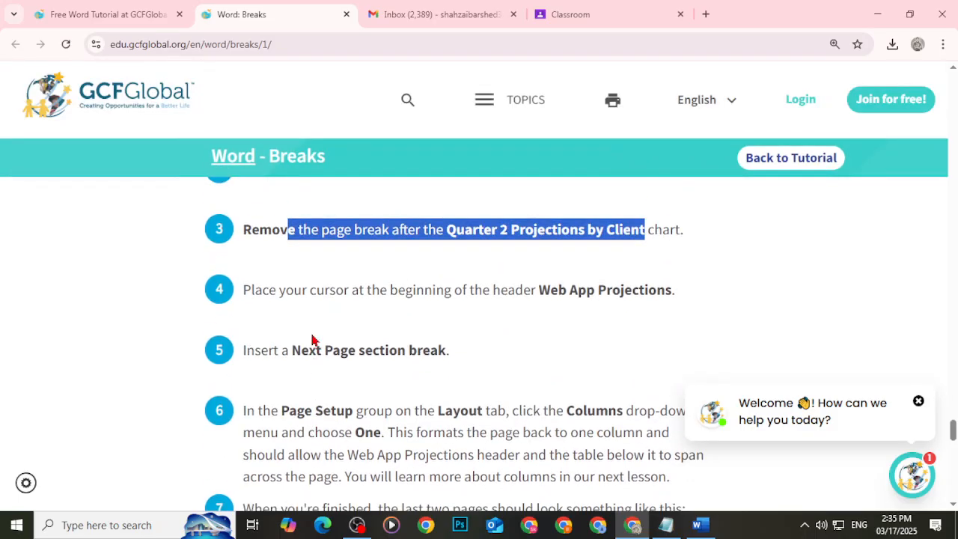
{"action": "left_click_drag", "start_coordinate": [285, 294], "coordinate": [632, 291]}
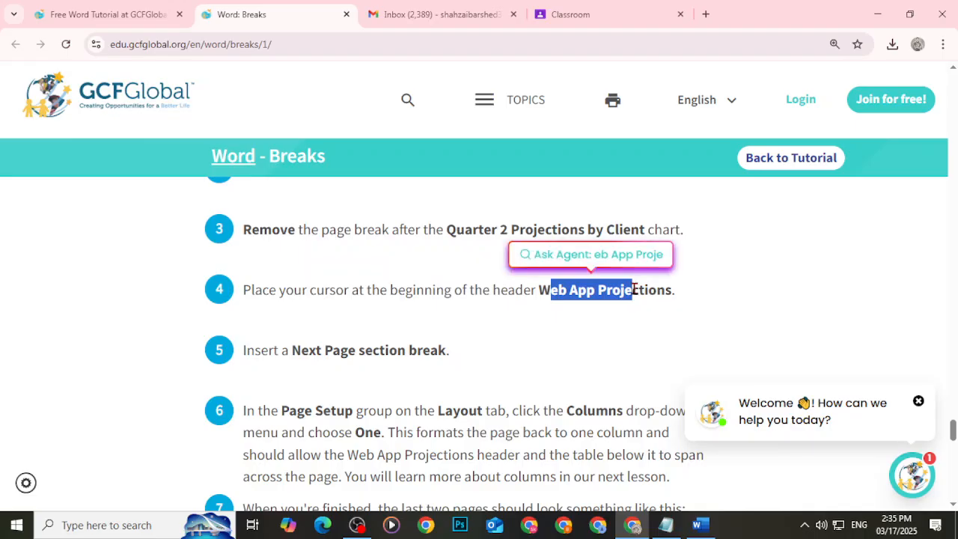
{"action": "left_click", "coordinate": [385, 355]}
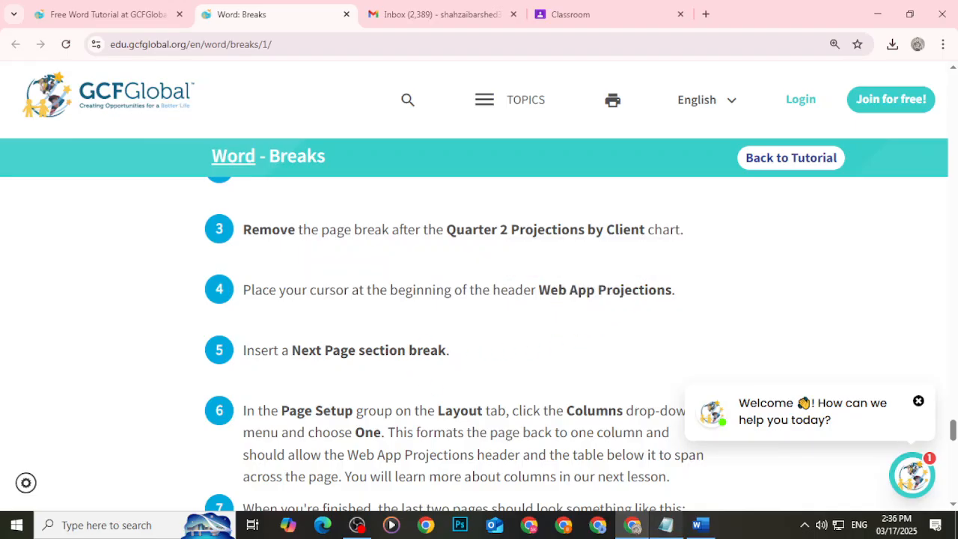
Return to Word and insert a Next Page section break before the Web App Projections header.
{"action": "left_click", "coordinate": [700, 525]}
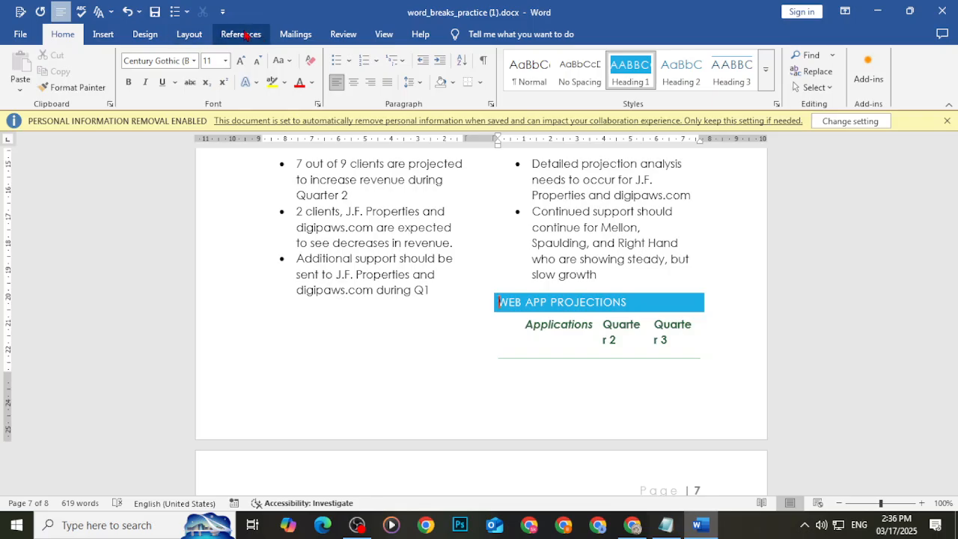
{"action": "left_click", "coordinate": [190, 35]}
{"action": "left_click", "coordinate": [191, 66]}
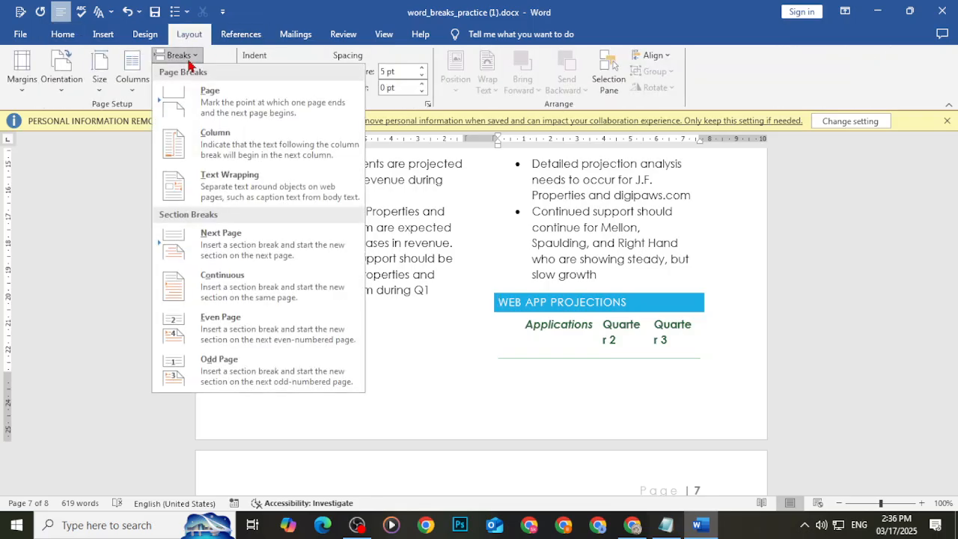
{"action": "left_click", "coordinate": [206, 238]}
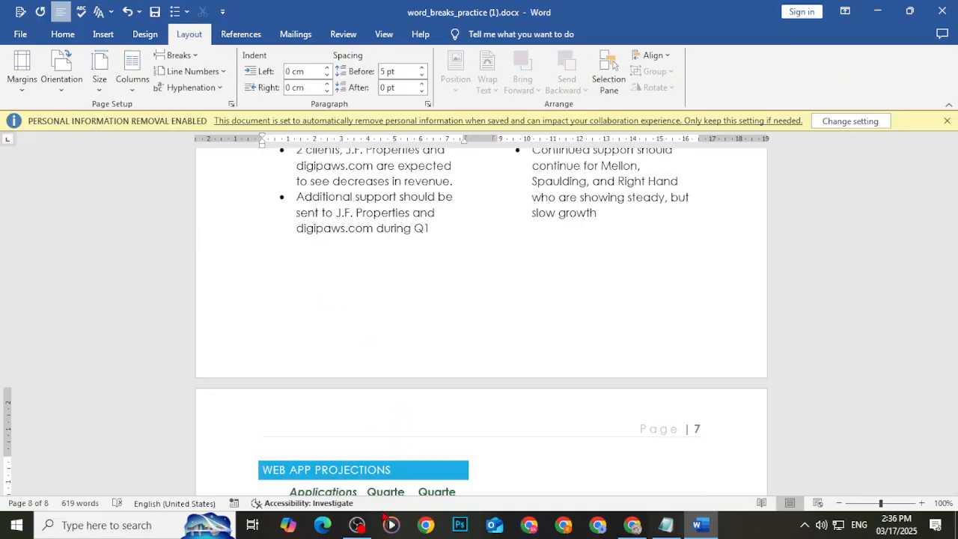
Go back to the browser and read Challenge step 6 on the column setting and the example of the finished pages.
{"action": "left_click", "coordinate": [876, 11]}
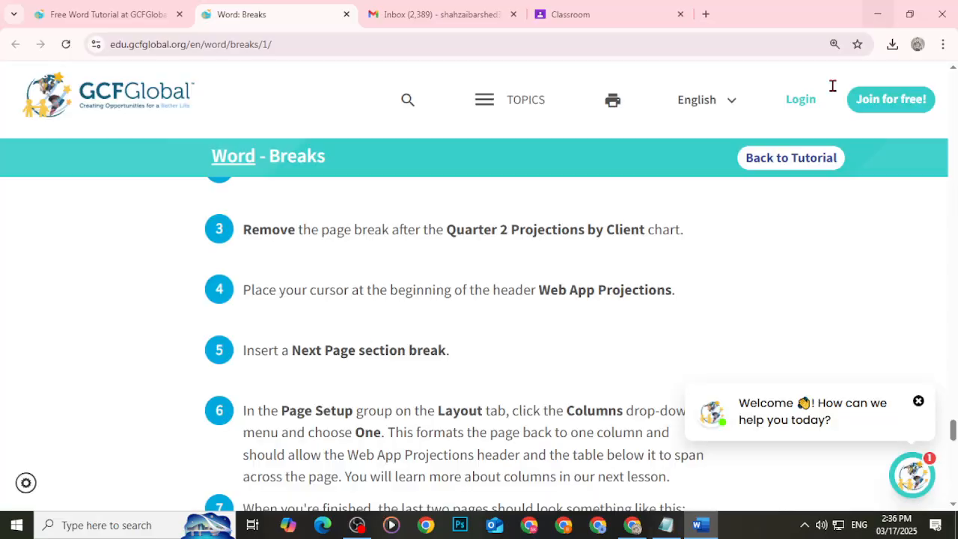
{"action": "scroll", "coordinate": [337, 411], "scroll_direction": "down", "scroll_amount": 1}
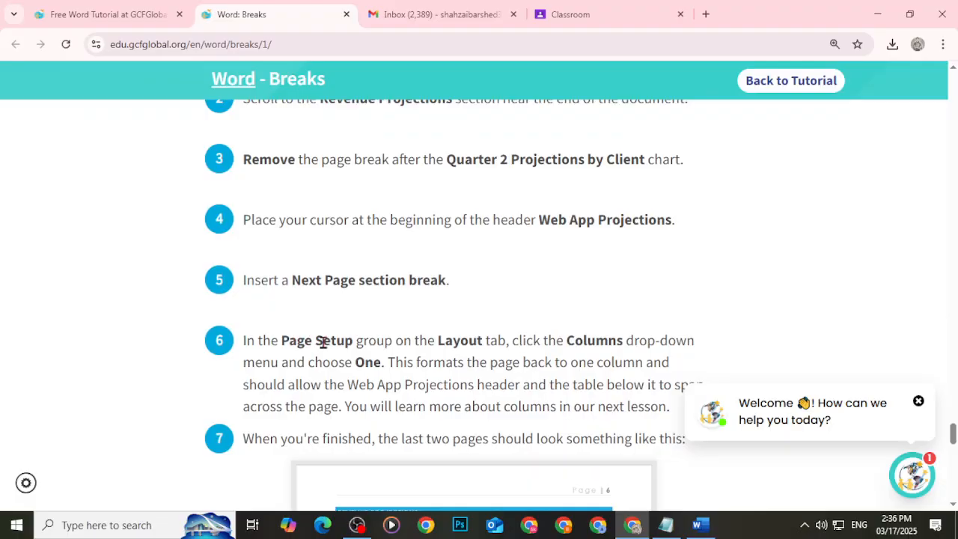
{"action": "left_click_drag", "start_coordinate": [344, 363], "coordinate": [381, 363]}
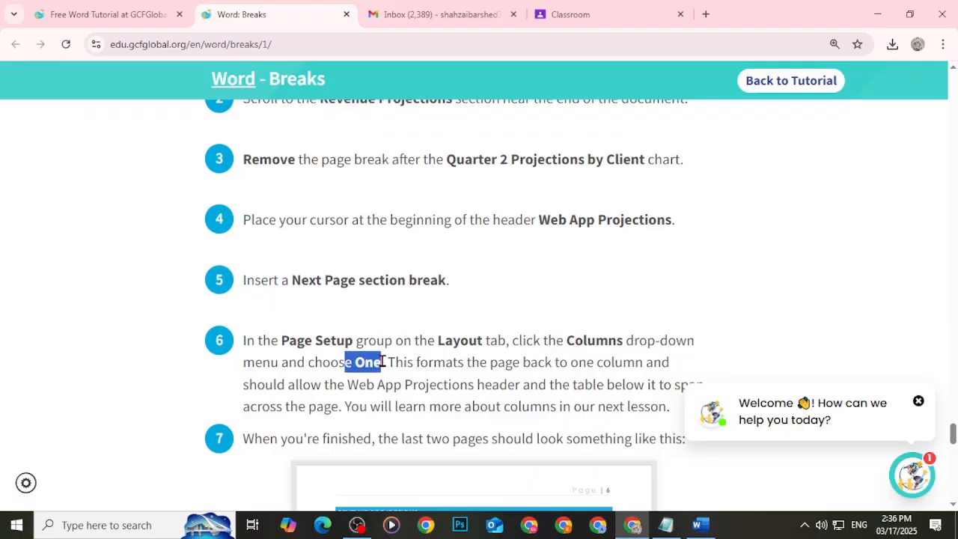
{"action": "scroll", "coordinate": [464, 438], "scroll_direction": "down", "scroll_amount": 4}
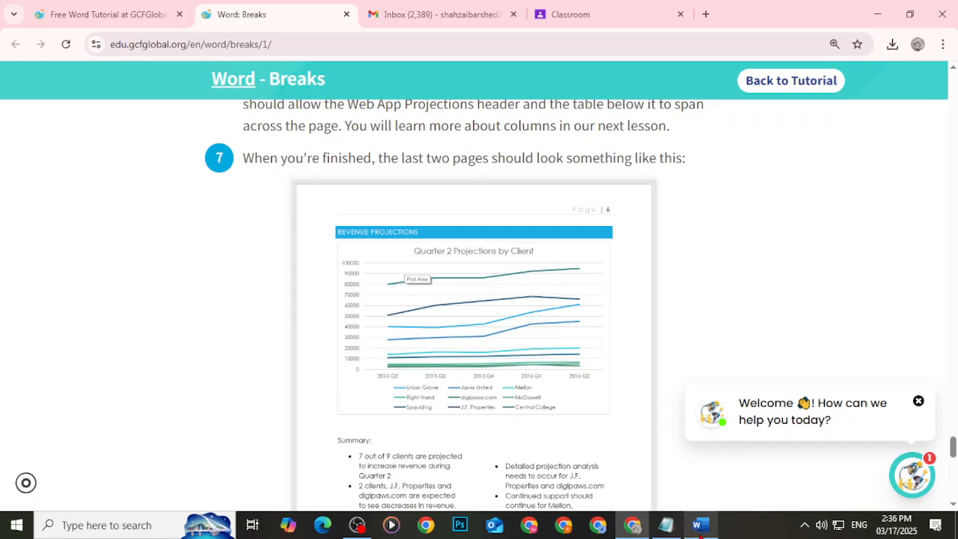
Return to Word and set the Web App Projections section to one column.
{"action": "left_click", "coordinate": [700, 525]}
{"action": "left_click", "coordinate": [134, 83]}
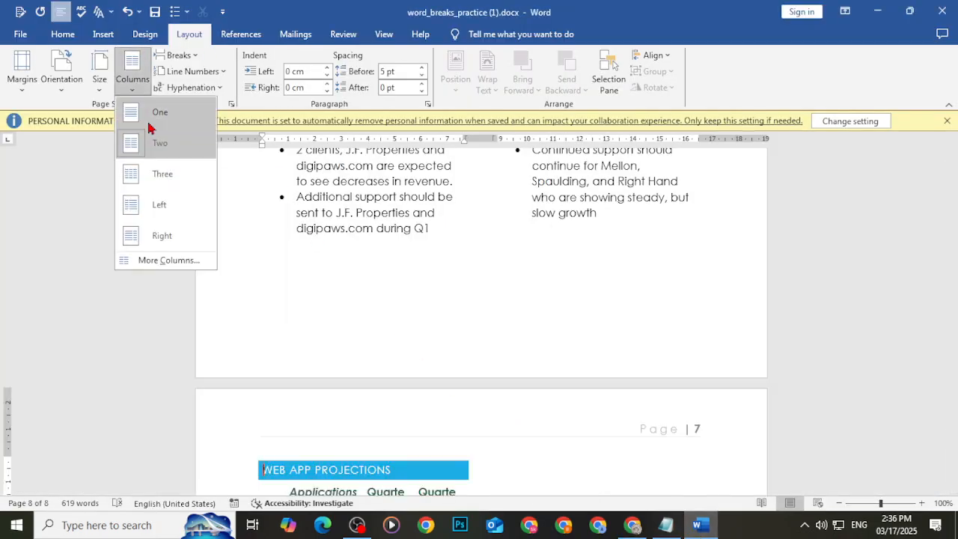
{"action": "left_click", "coordinate": [151, 126]}
{"action": "scroll", "coordinate": [513, 367], "scroll_direction": "down", "scroll_amount": 3}
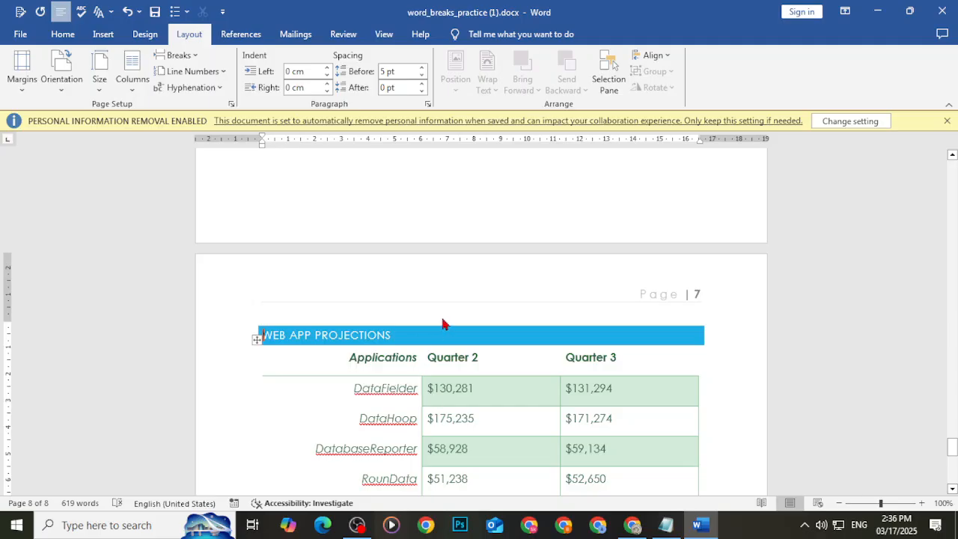
Review the document's last two pages and select all the Summary bullets in both columns.
{"action": "scroll", "coordinate": [444, 320], "scroll_direction": "down", "scroll_amount": 10}
{"action": "scroll", "coordinate": [446, 319], "scroll_direction": "down", "scroll_amount": 8}
{"action": "scroll", "coordinate": [446, 319], "scroll_direction": "up", "scroll_amount": 1}
{"action": "scroll", "coordinate": [446, 320], "scroll_direction": "down", "scroll_amount": 2}
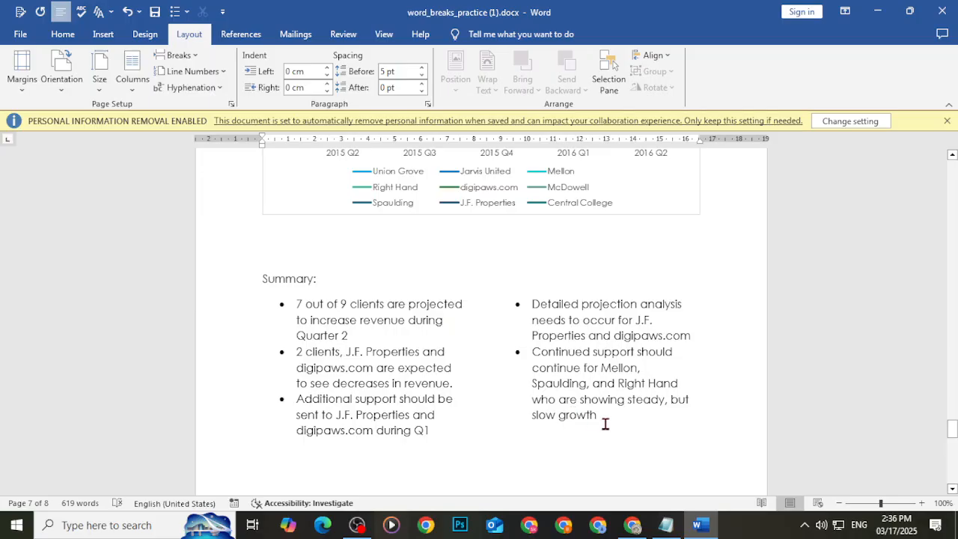
{"action": "left_click_drag", "start_coordinate": [609, 427], "coordinate": [282, 301]}
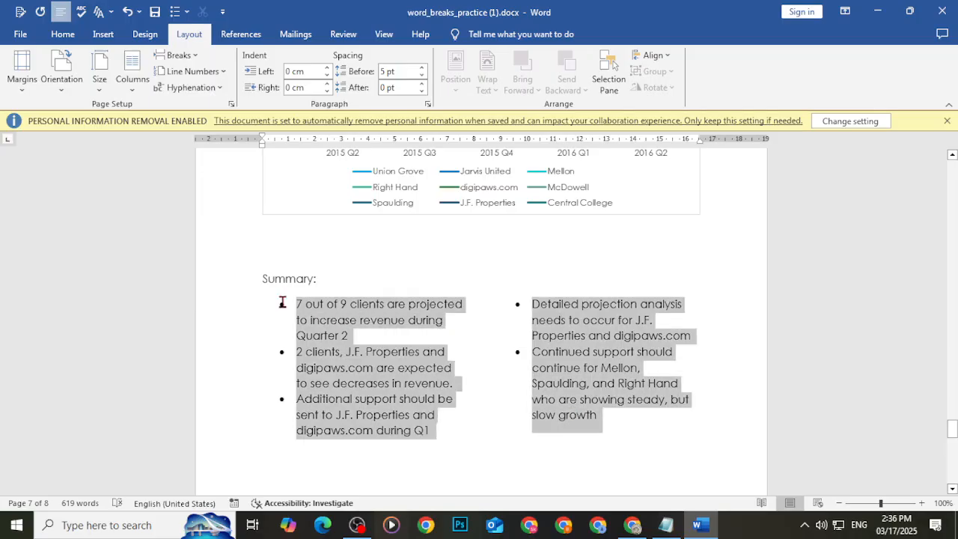
Lay out the selected Summary bullets in three columns.
{"action": "left_click", "coordinate": [133, 75]}
{"action": "left_click", "coordinate": [155, 176]}
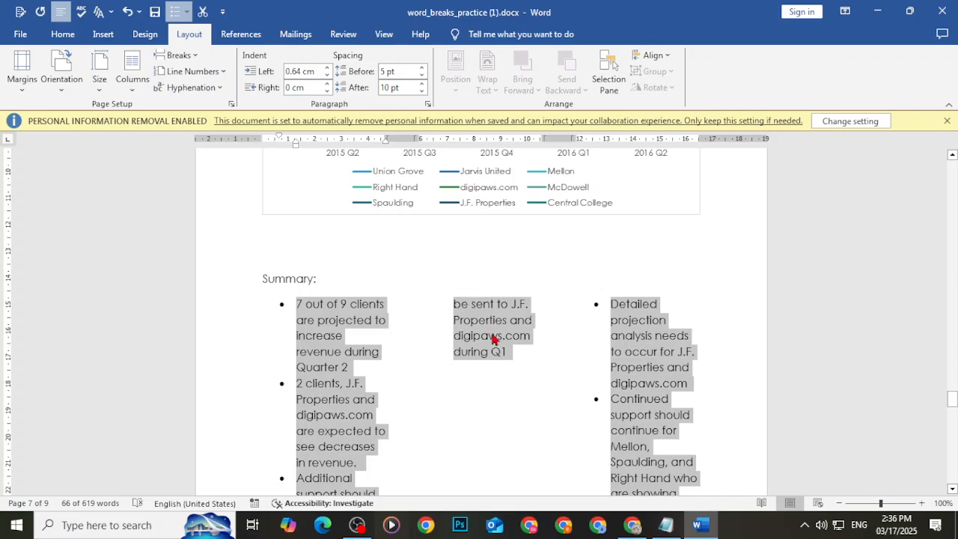
Go back through the document to the Updated Chain of Command section and select its introductory paragraph.
{"action": "scroll", "coordinate": [547, 368], "scroll_direction": "up", "scroll_amount": 20}
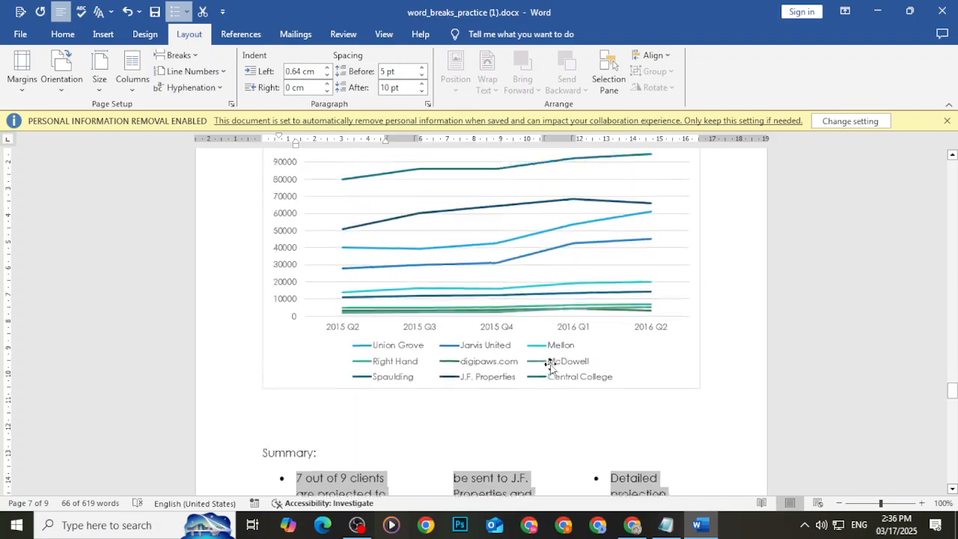
{"action": "scroll", "coordinate": [547, 368], "scroll_direction": "up", "scroll_amount": 20}
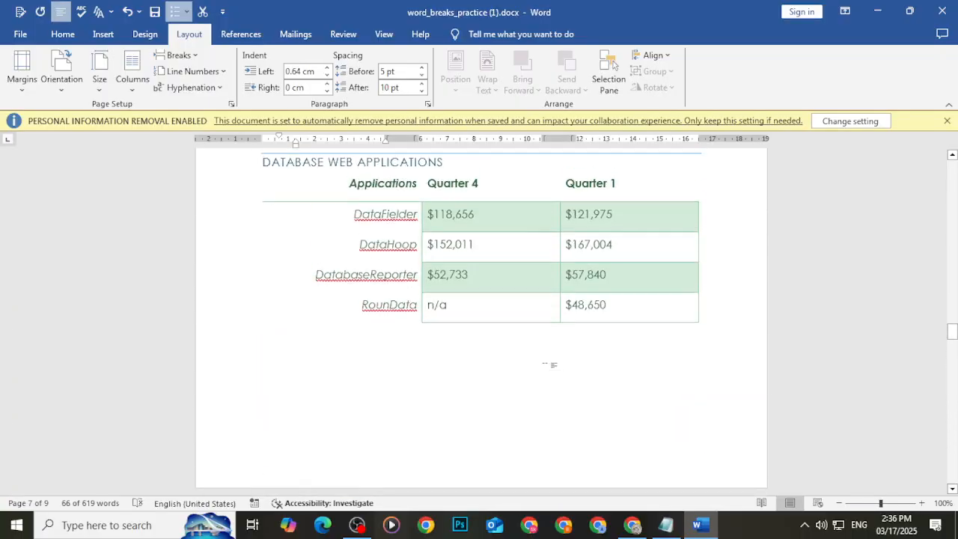
{"action": "scroll", "coordinate": [543, 376], "scroll_direction": "up", "scroll_amount": 5}
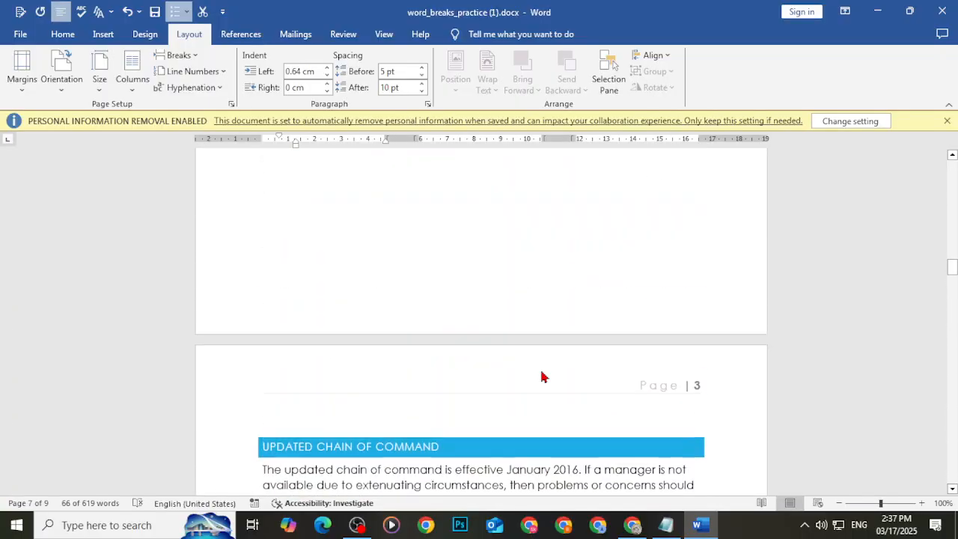
{"action": "scroll", "coordinate": [538, 371], "scroll_direction": "down", "scroll_amount": 2}
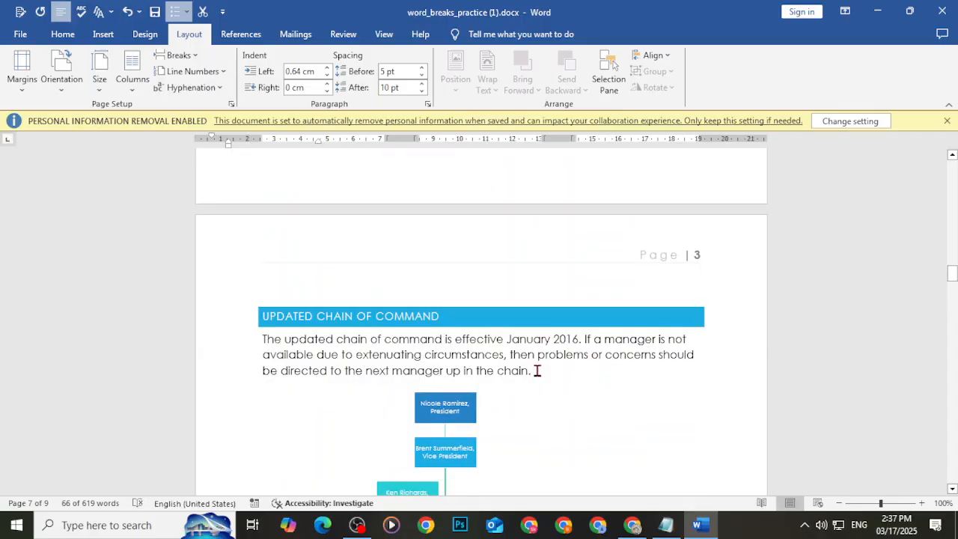
{"action": "left_click", "coordinate": [555, 387]}
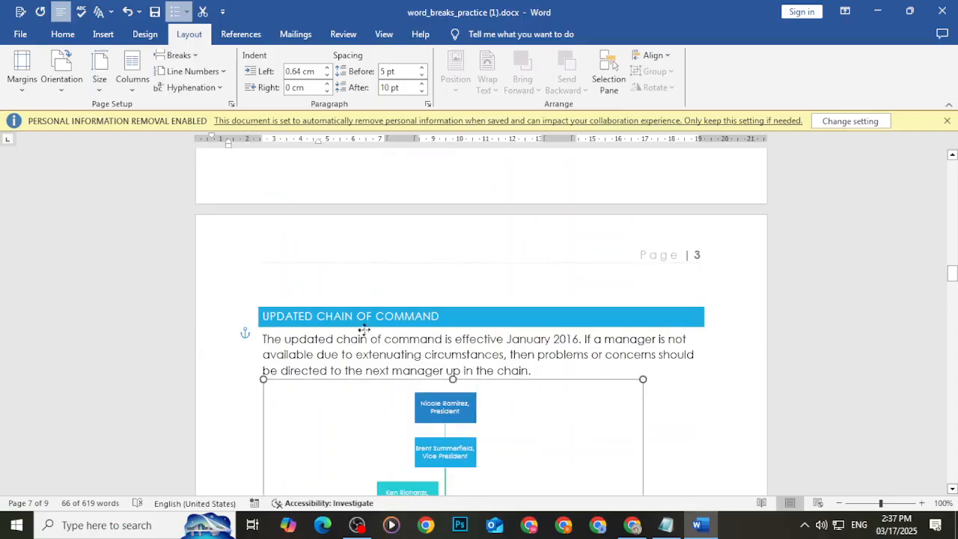
{"action": "left_click", "coordinate": [322, 333]}
{"action": "left_click_drag", "start_coordinate": [536, 367], "coordinate": [273, 339]}
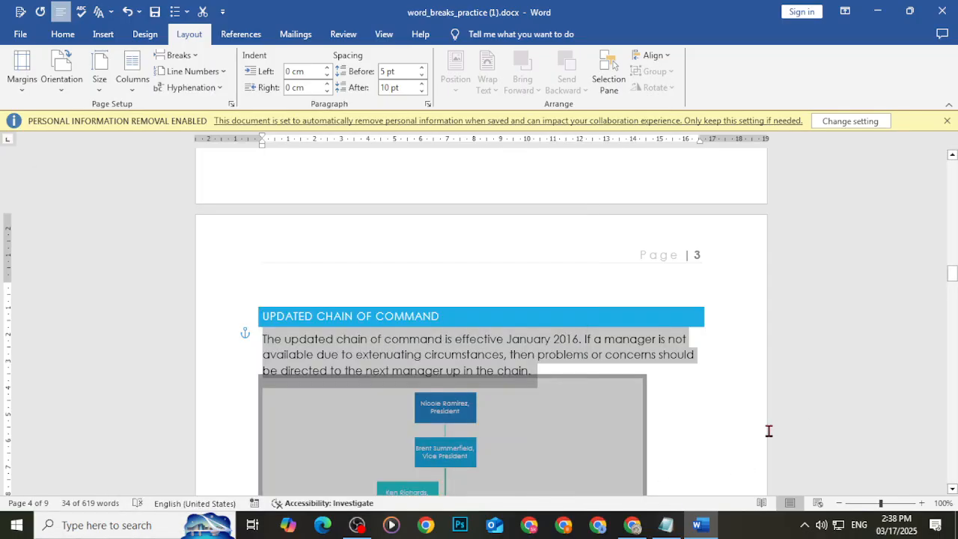
{"action": "left_click", "coordinate": [731, 423]}
{"action": "scroll", "coordinate": [680, 452], "scroll_direction": "down", "scroll_amount": 15}
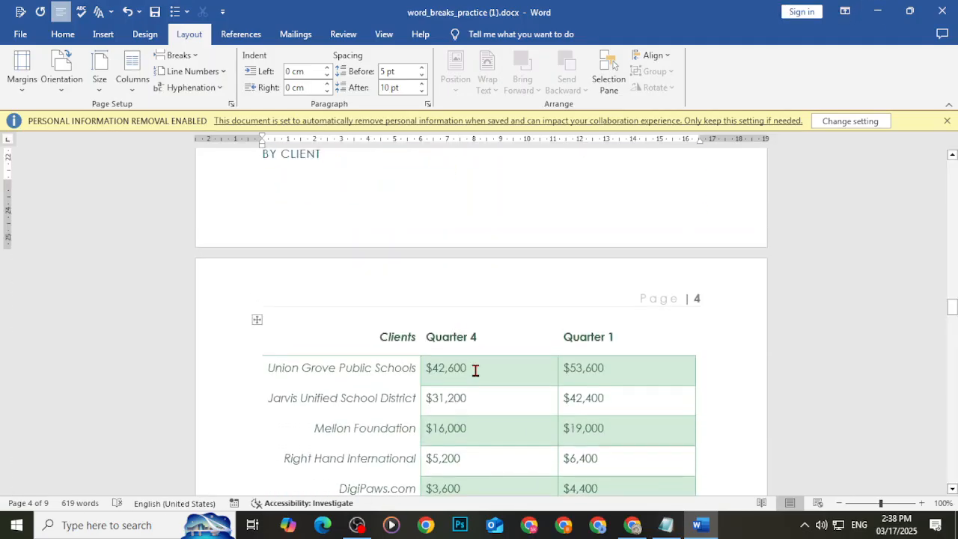
{"action": "left_click", "coordinate": [358, 526]}
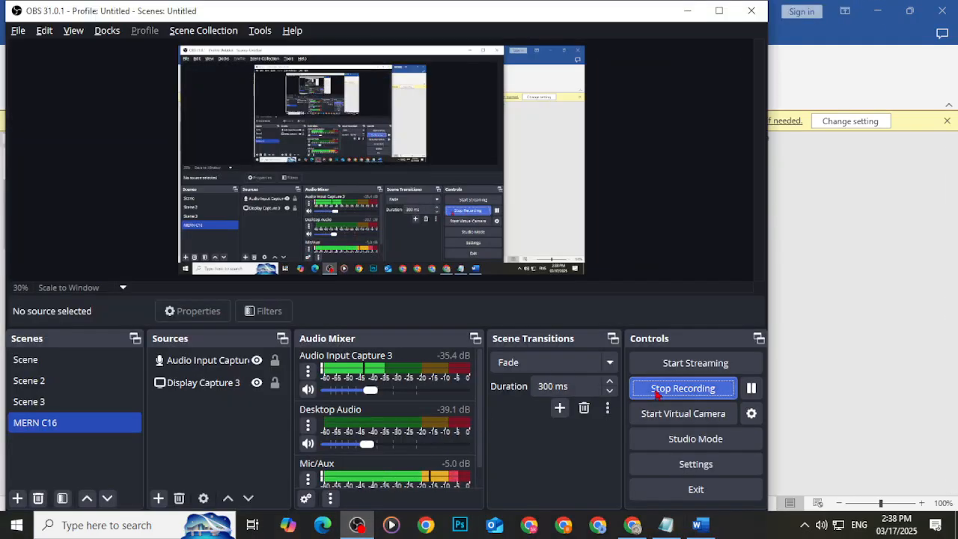